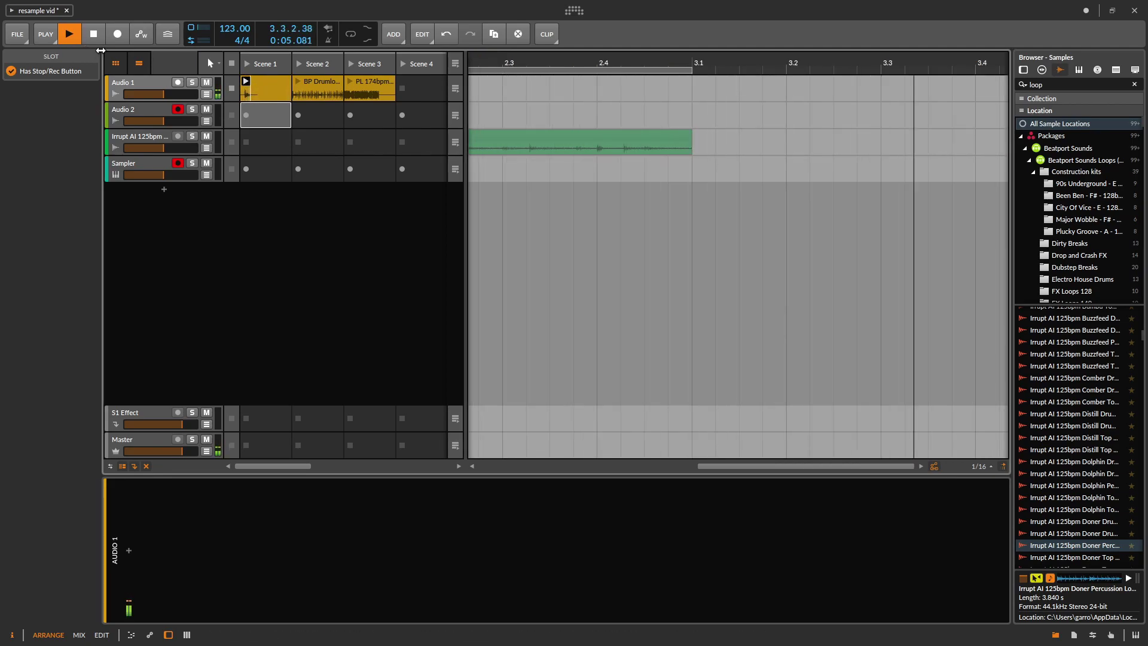
Play the Scene 2 and Scene 3 clips on the Audio 1 track in turn, and stop playback
{"action": "left_click", "coordinate": [297, 81]}
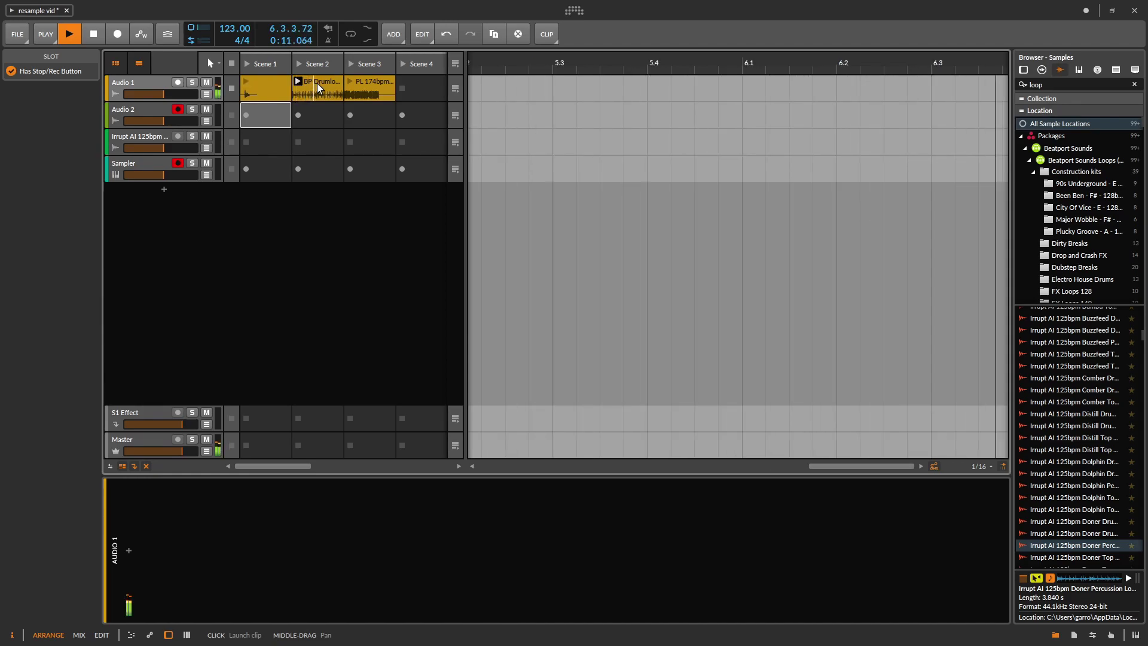
{"action": "left_click", "coordinate": [350, 81]}
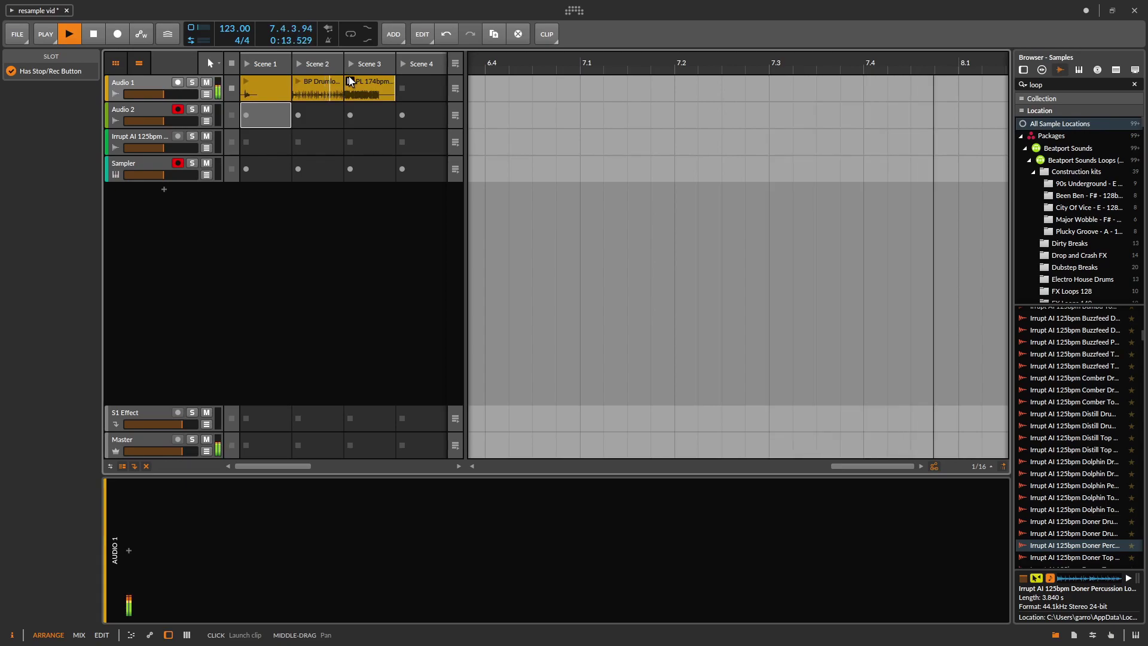
{"action": "left_click", "coordinate": [93, 35]}
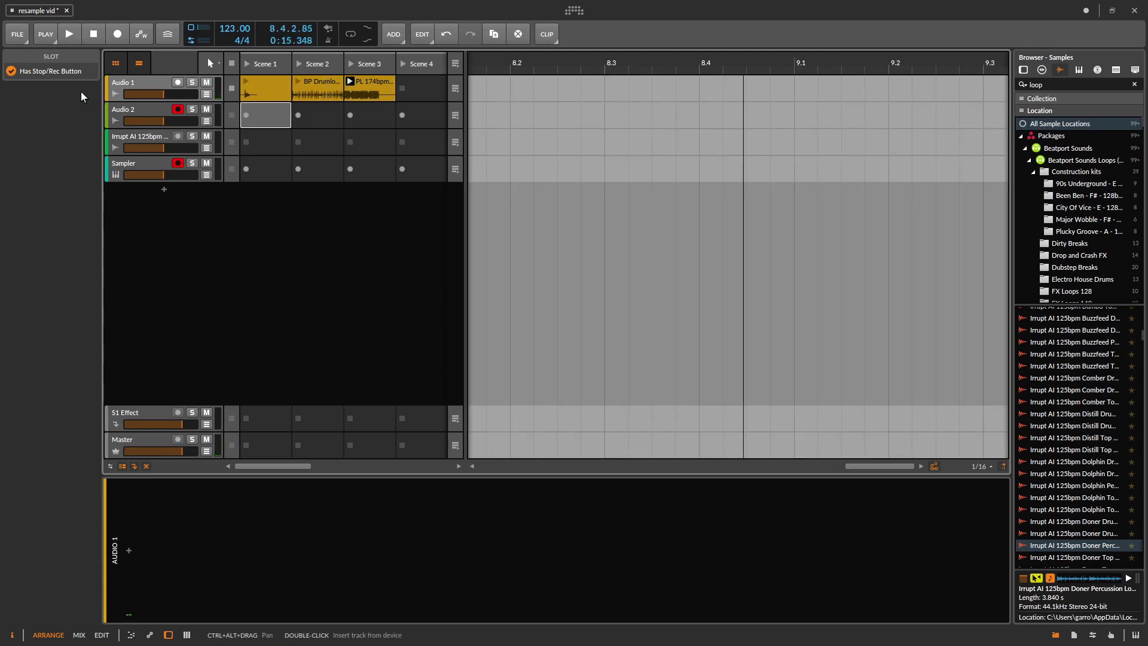
Examine Audio 1's routing and the input sources offered for Audio 2, including Audio 1's PRE and POST outputs
{"action": "left_click", "coordinate": [142, 87]}
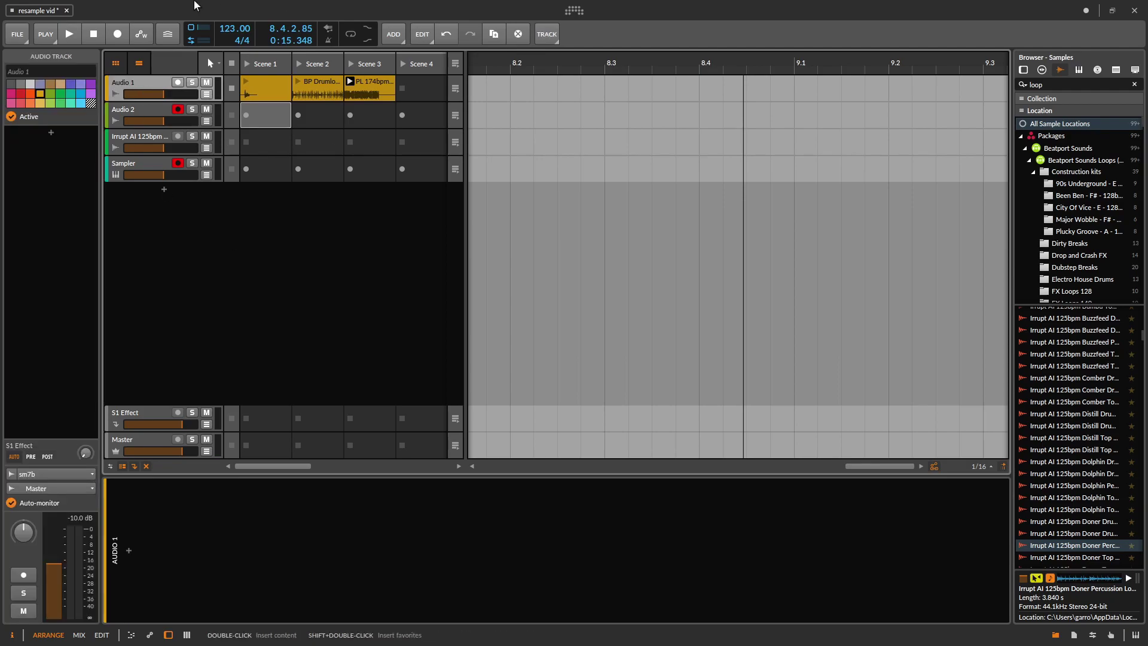
{"action": "left_click", "coordinate": [123, 109]}
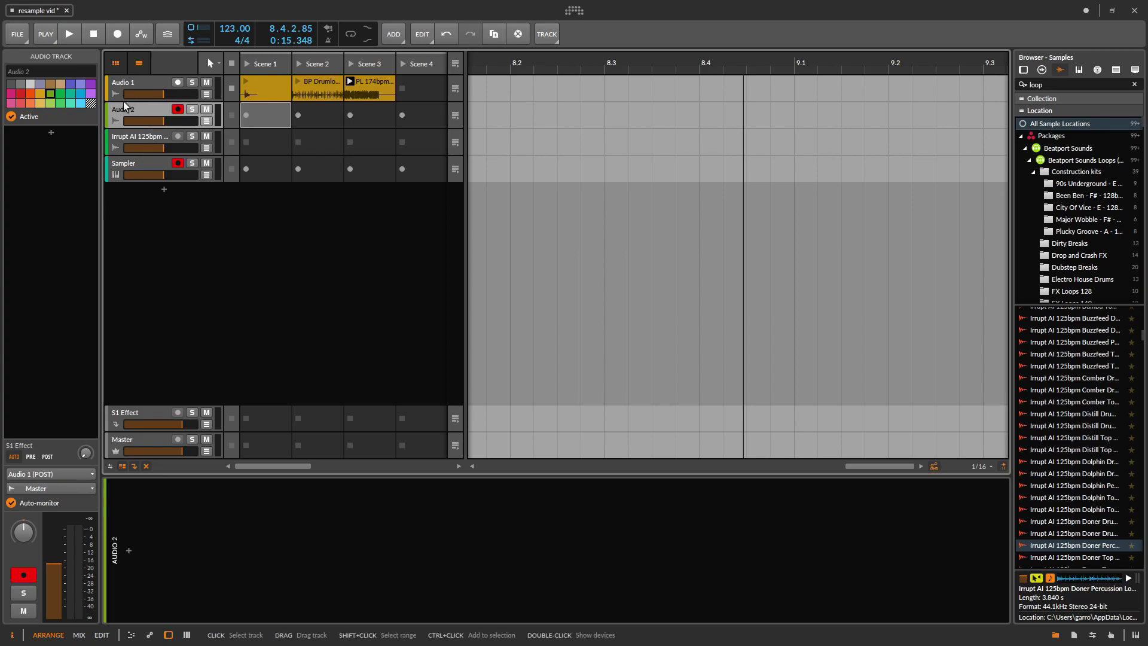
{"action": "left_click", "coordinate": [27, 474]}
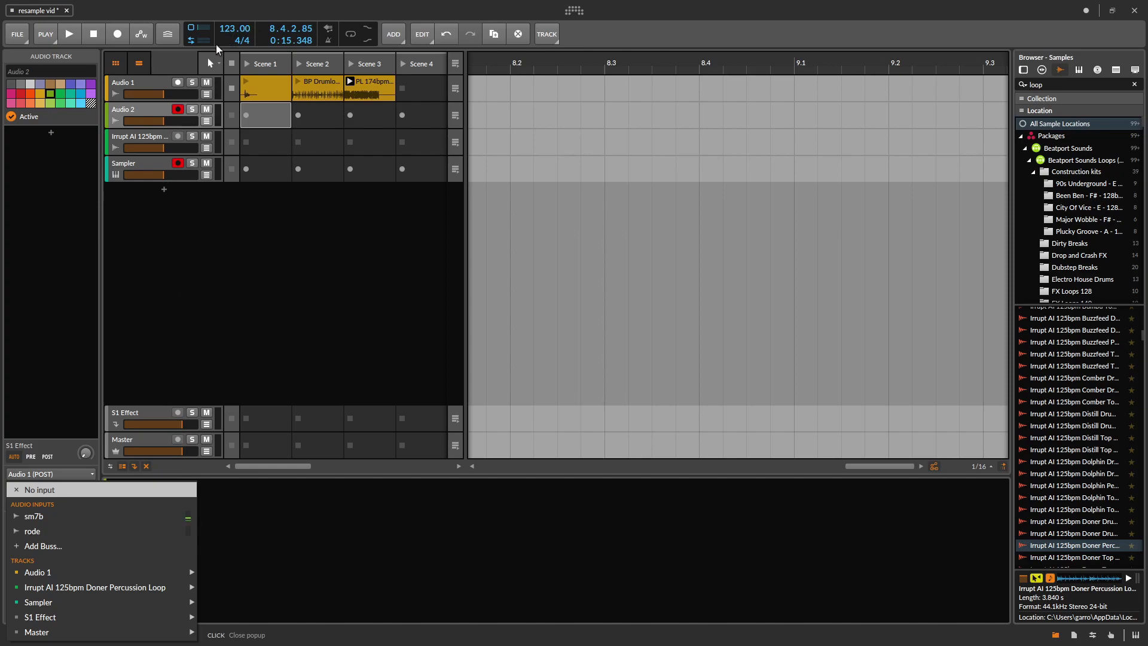
{"action": "left_click", "coordinate": [125, 85]}
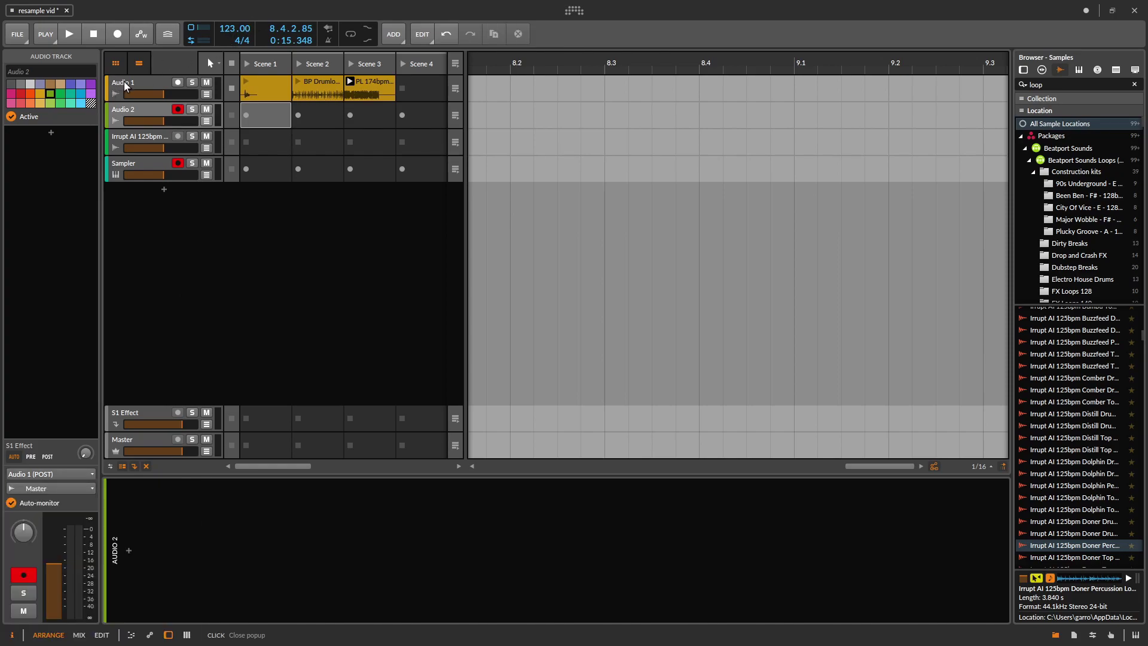
{"action": "left_click", "coordinate": [122, 115]}
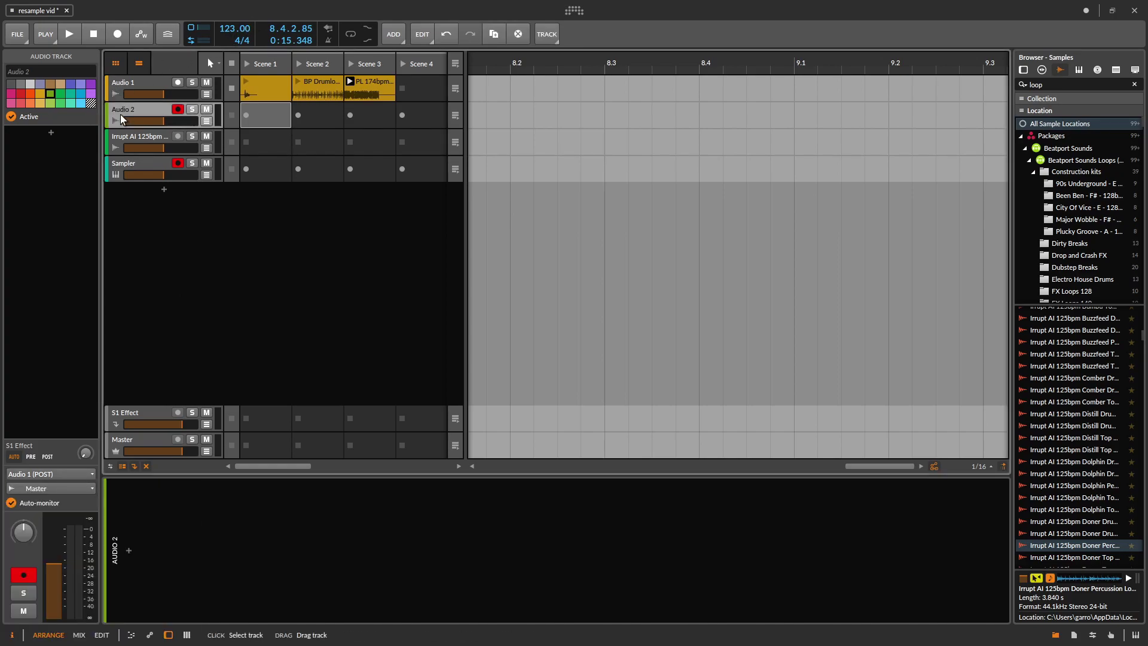
{"action": "left_click", "coordinate": [48, 477]}
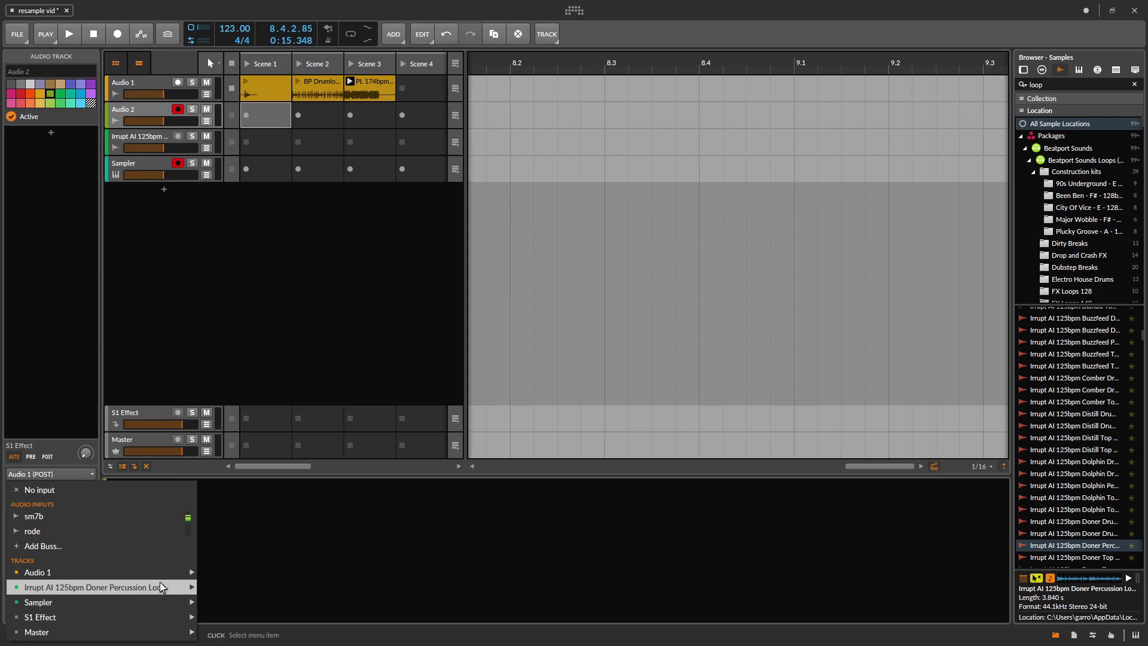
{"action": "mouse_move", "coordinate": [187, 573]}
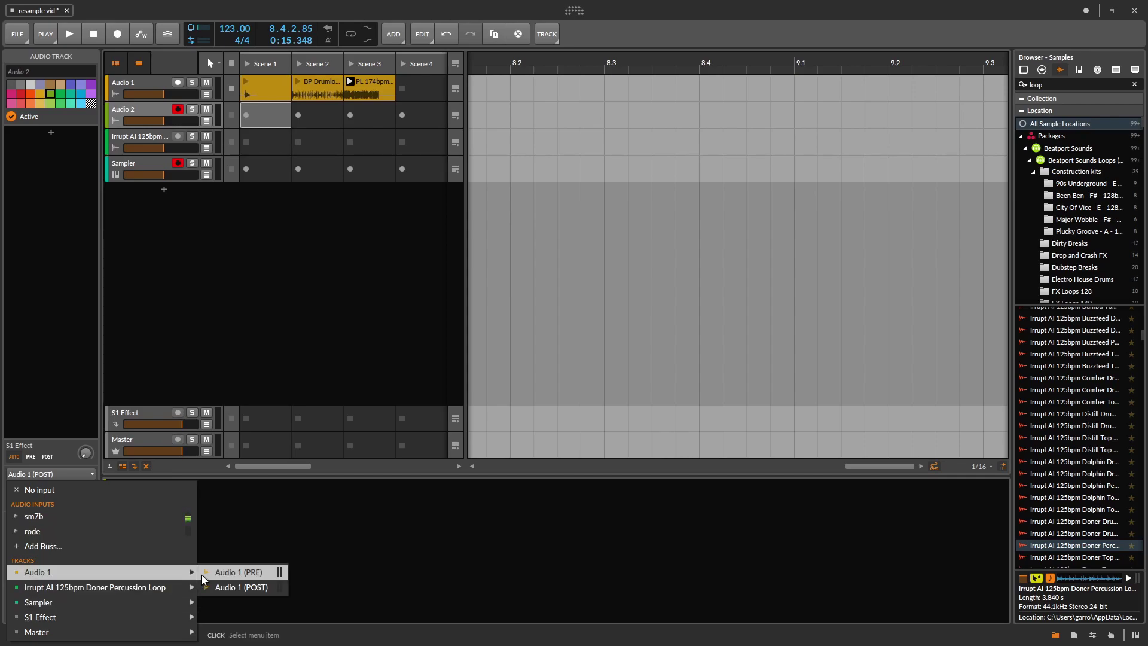
{"action": "left_click", "coordinate": [370, 619]}
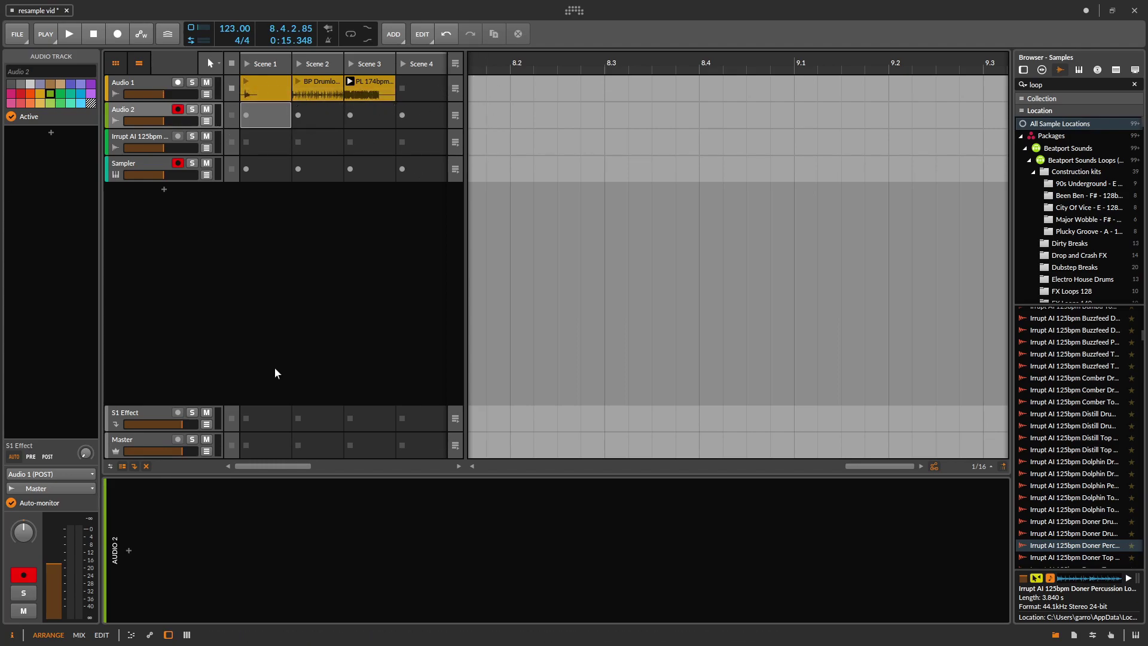
Record Audio 1's output into Audio 2's Scene 1 slot while launching Audio 1's Scene 2 and Scene 1 clips, and stop playback
{"action": "left_click", "coordinate": [243, 115]}
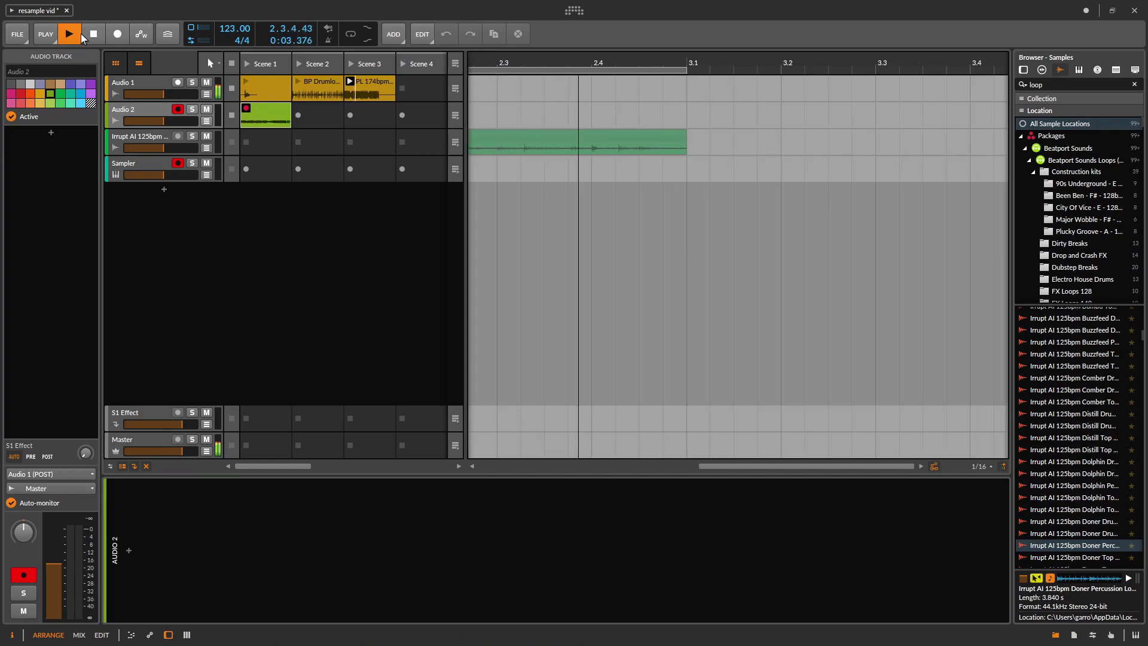
{"action": "left_click", "coordinate": [294, 78]}
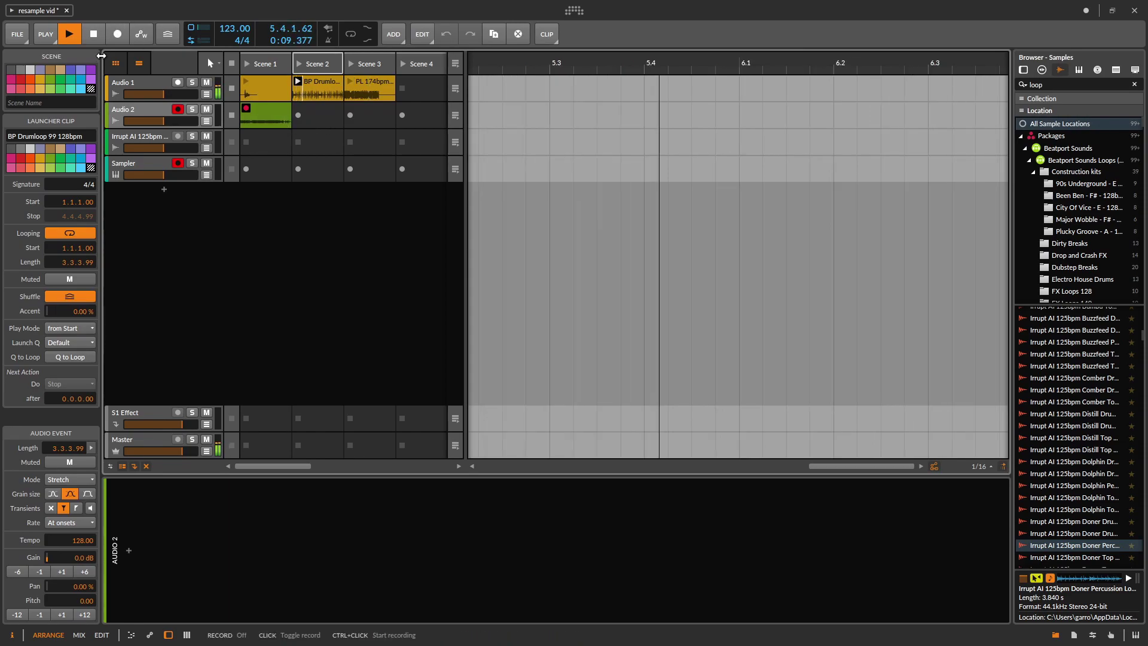
{"action": "left_click", "coordinate": [244, 83]}
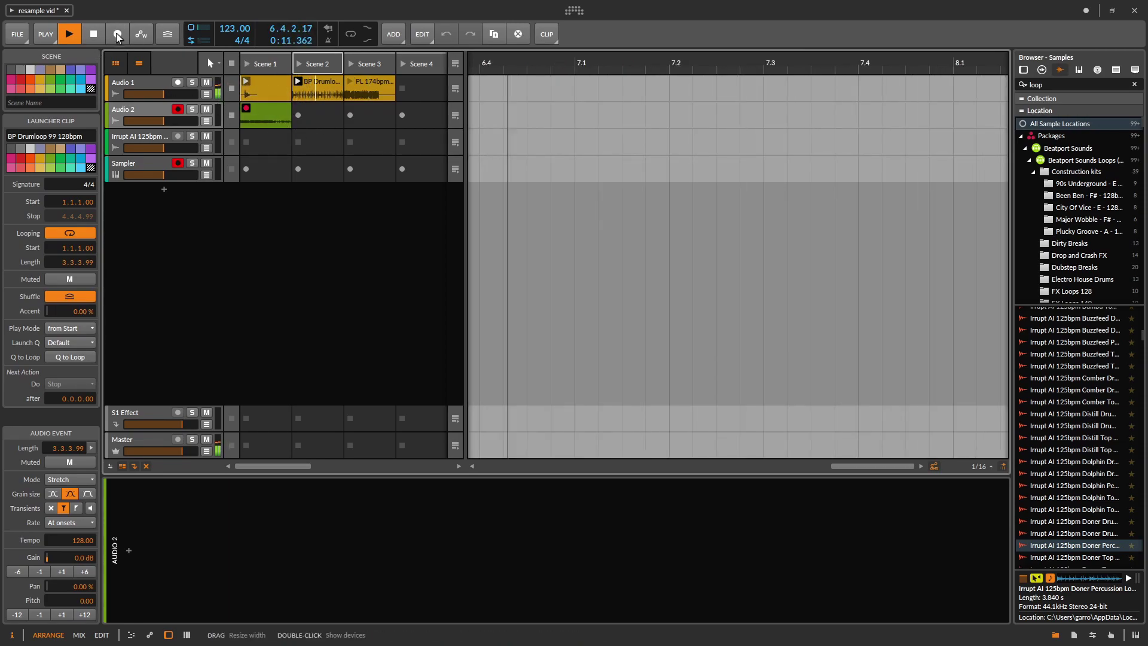
{"action": "left_click", "coordinate": [92, 35]}
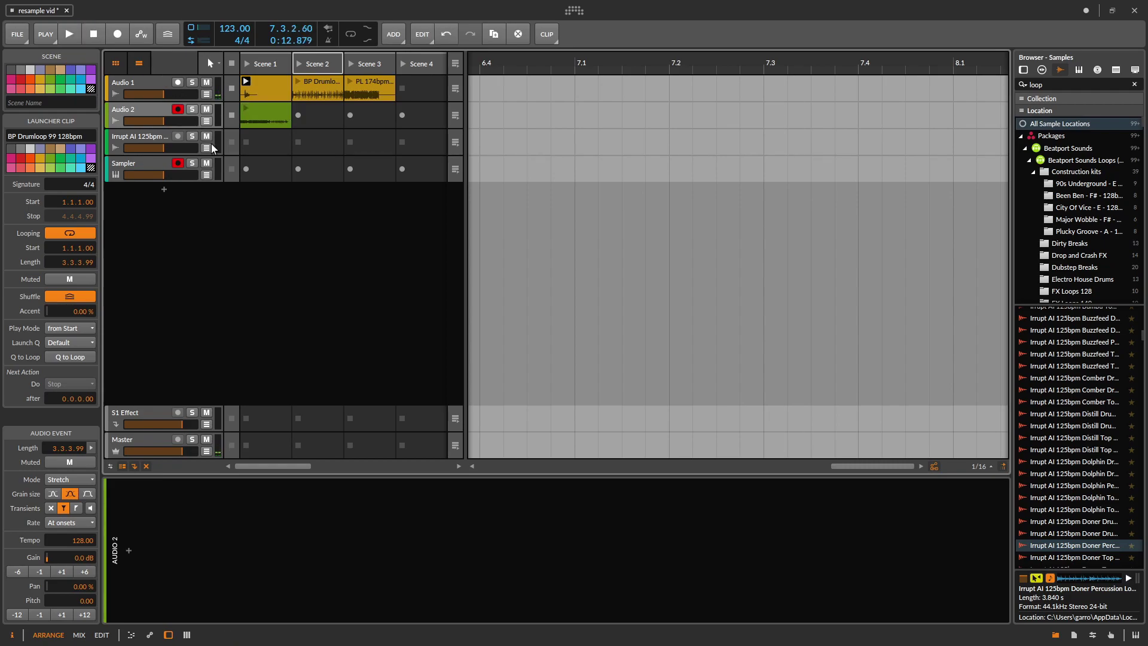
Delete the recorded clip from Audio 2's Scene 1 slot and start a new recording there with Audio 1's Scene 1 clip playing
{"action": "left_click", "coordinate": [264, 116]}
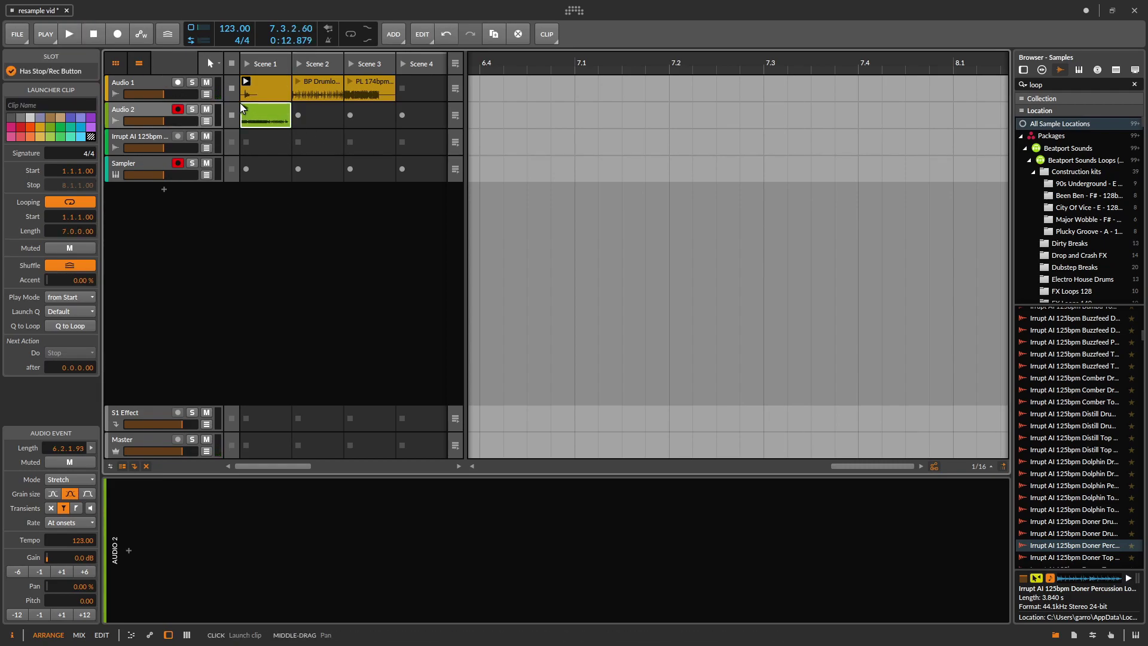
{"action": "key", "text": "Delete"}
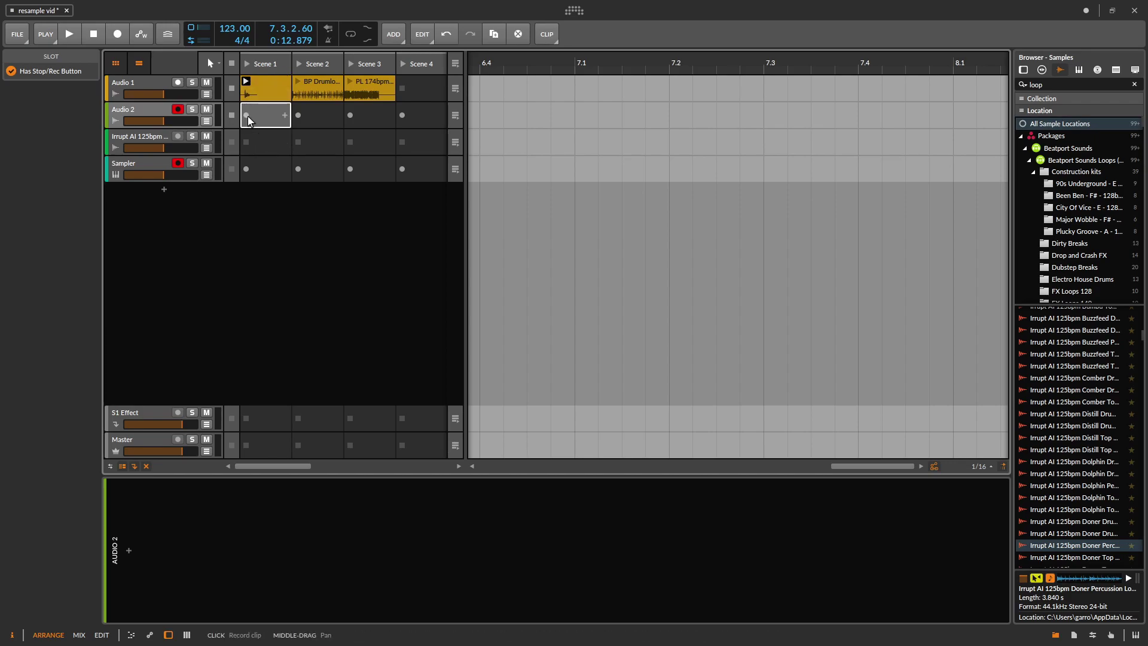
{"action": "left_click", "coordinate": [268, 90]}
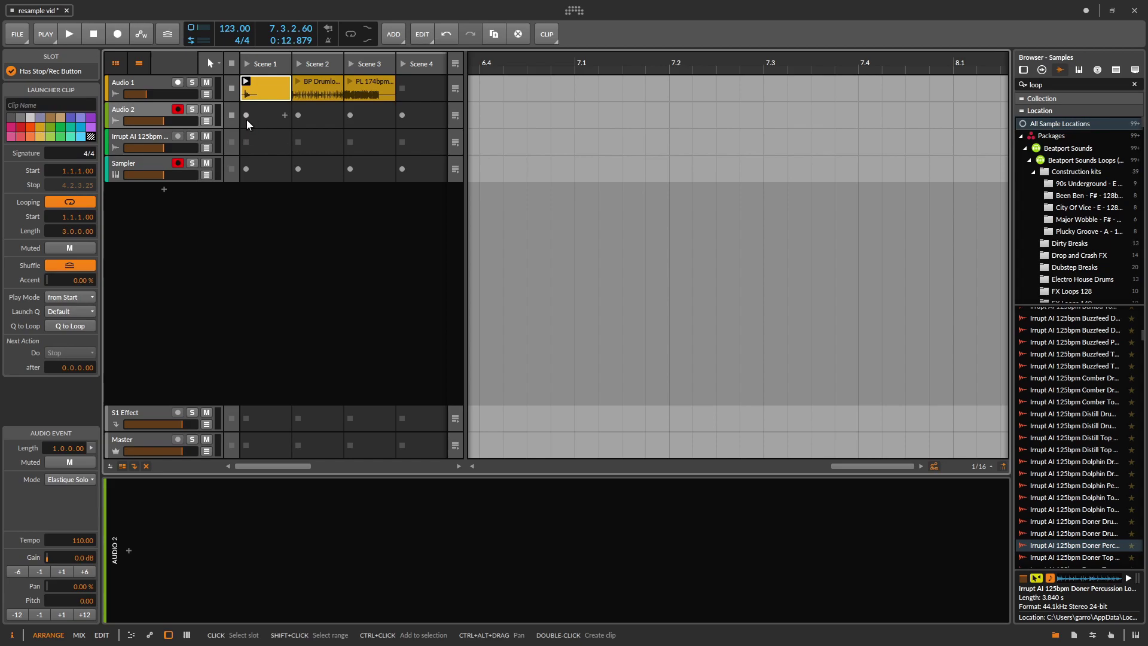
{"action": "left_click", "coordinate": [245, 116]}
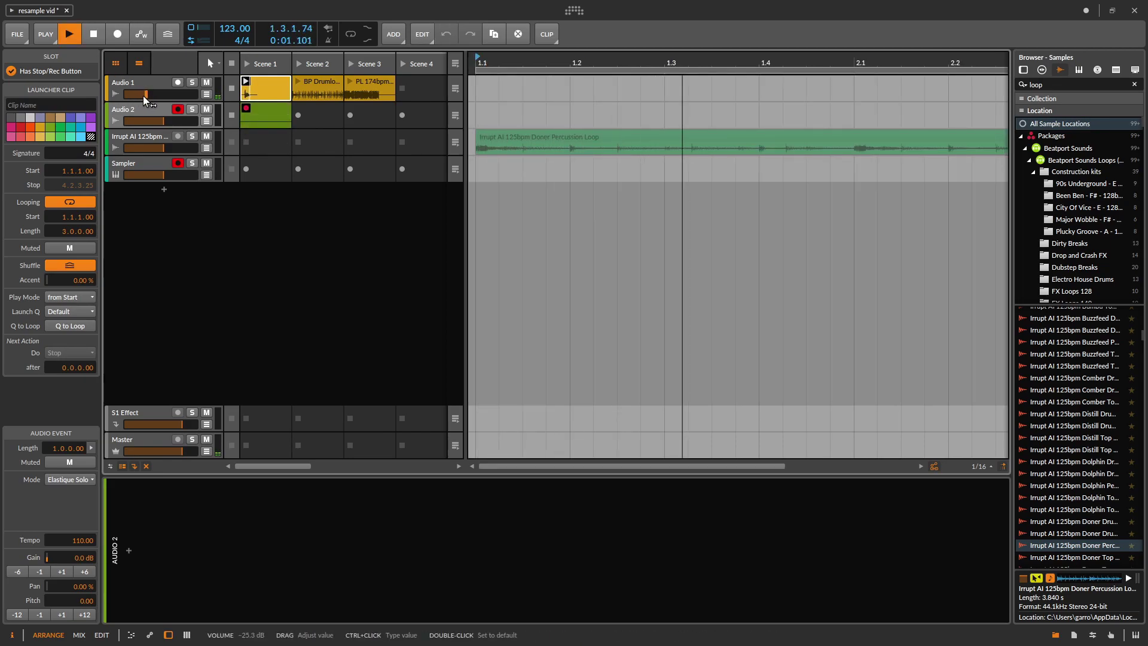
Open Audio 1's Scene 1 clip and set its audio event to Slice mode with rate 1/8, formant -20 and tempo 212
{"action": "double_click", "coordinate": [268, 82]}
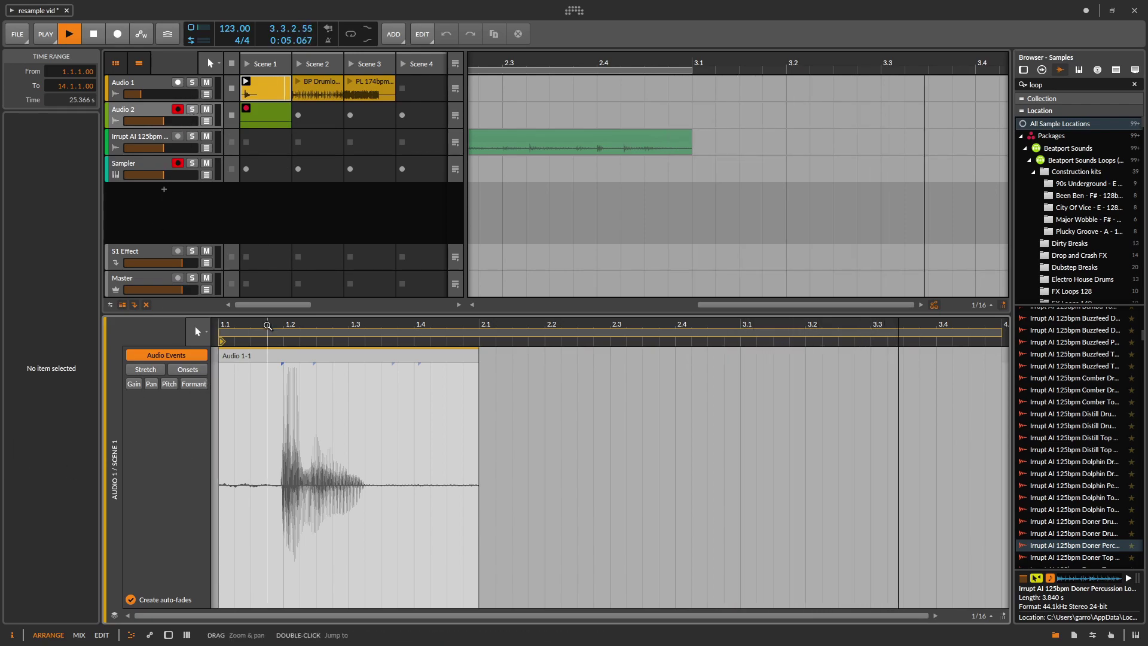
{"action": "left_click", "coordinate": [250, 360]}
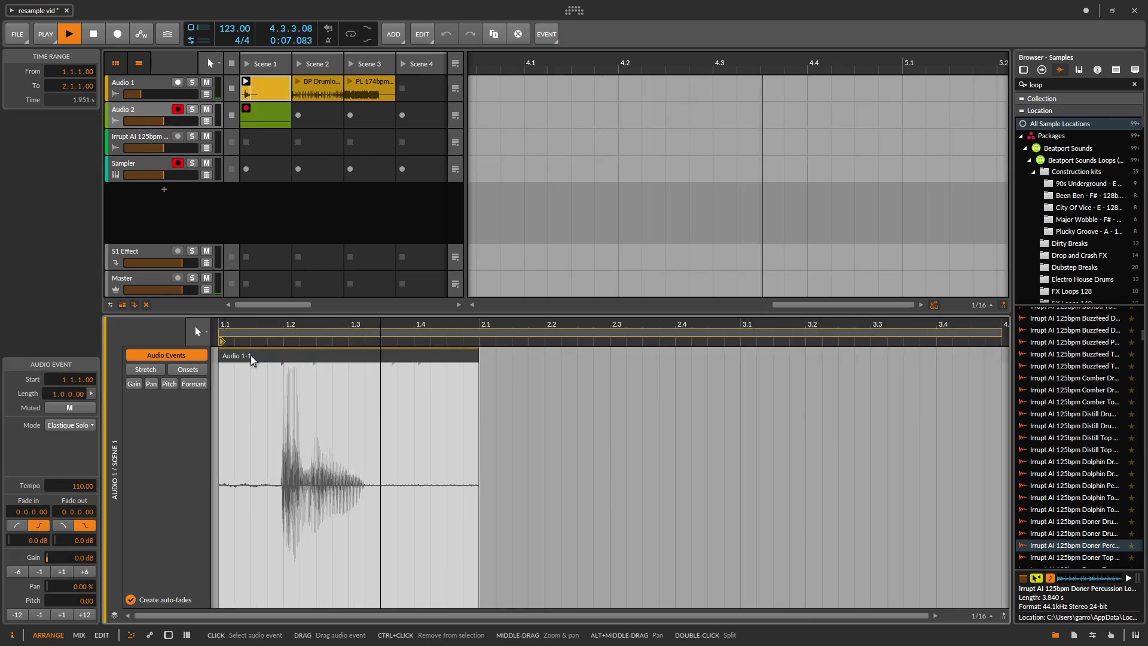
{"action": "left_click", "coordinate": [70, 424]}
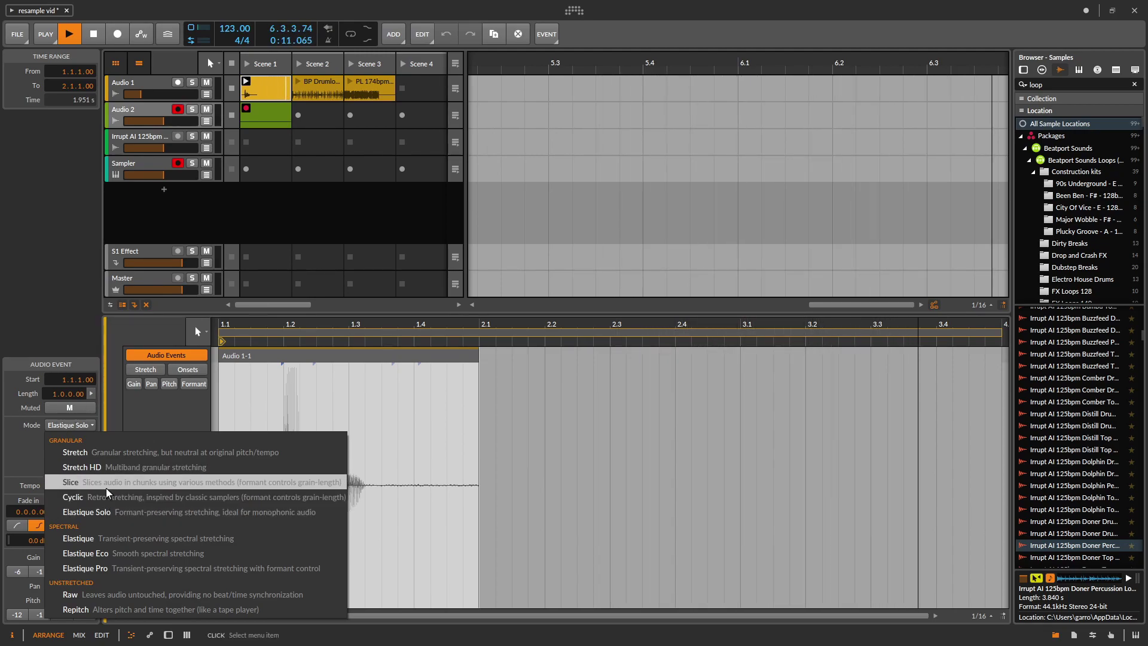
{"action": "left_click", "coordinate": [90, 482]}
{"action": "left_click_drag", "start_coordinate": [83, 469], "coordinate": [84, 424]}
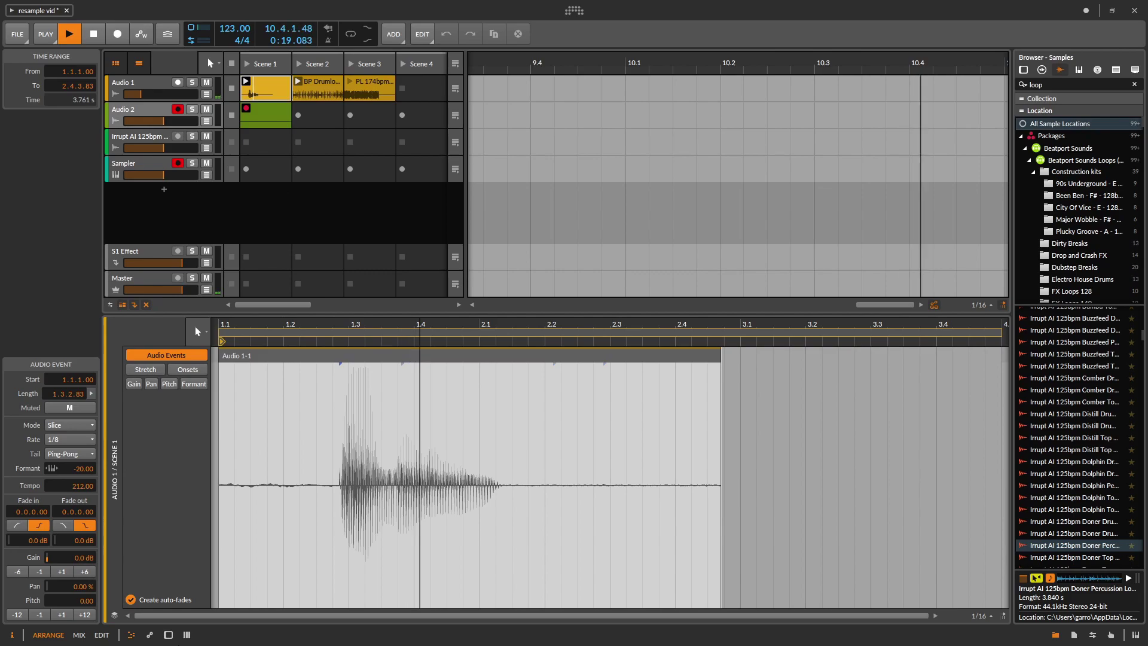
Launch the BP Drumloop clip in Scene 2 and set its audio event to Slice mode with formant -23 and tempo 523
{"action": "left_click", "coordinate": [304, 87]}
{"action": "left_click", "coordinate": [78, 480]}
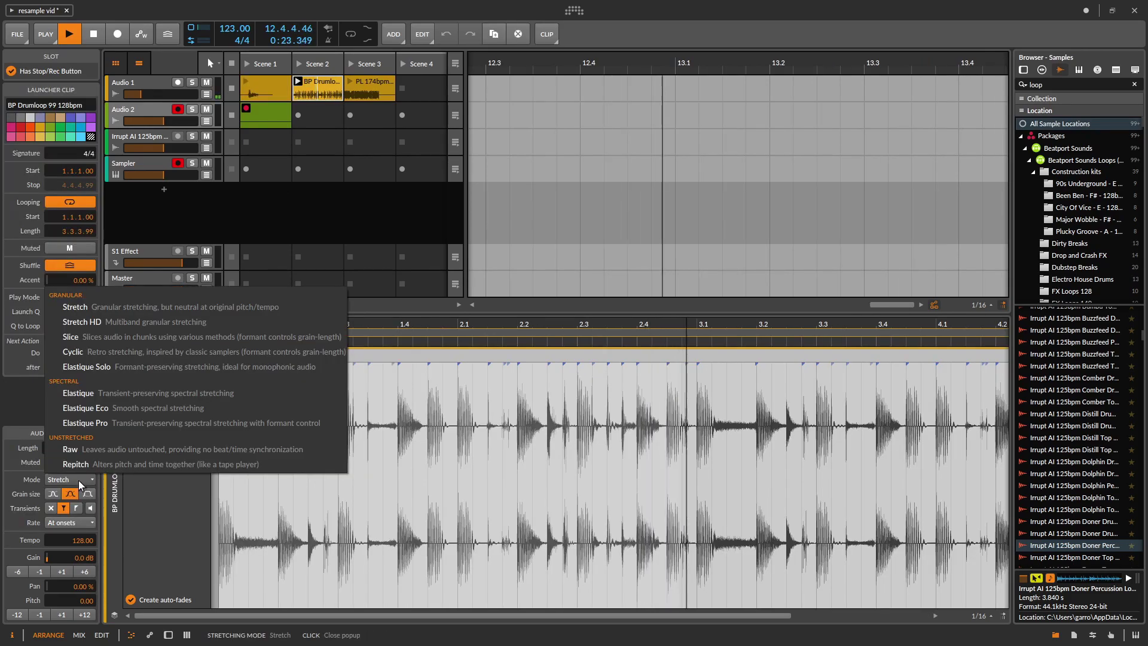
{"action": "left_click", "coordinate": [103, 336]}
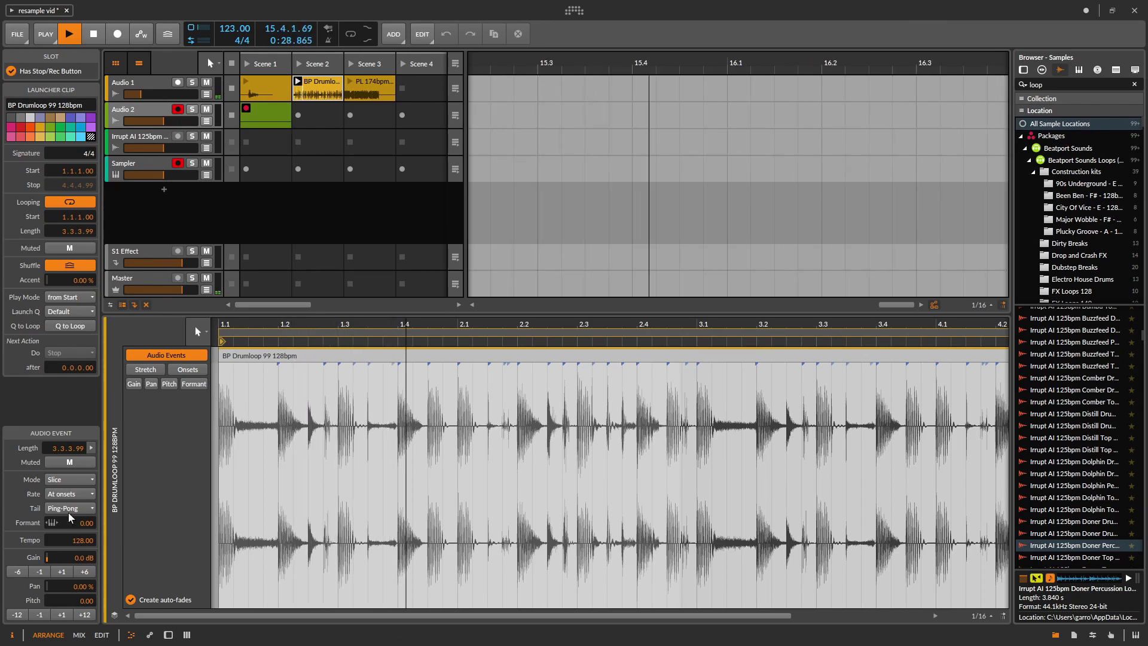
{"action": "left_click_drag", "start_coordinate": [74, 540], "coordinate": [74, 428]}
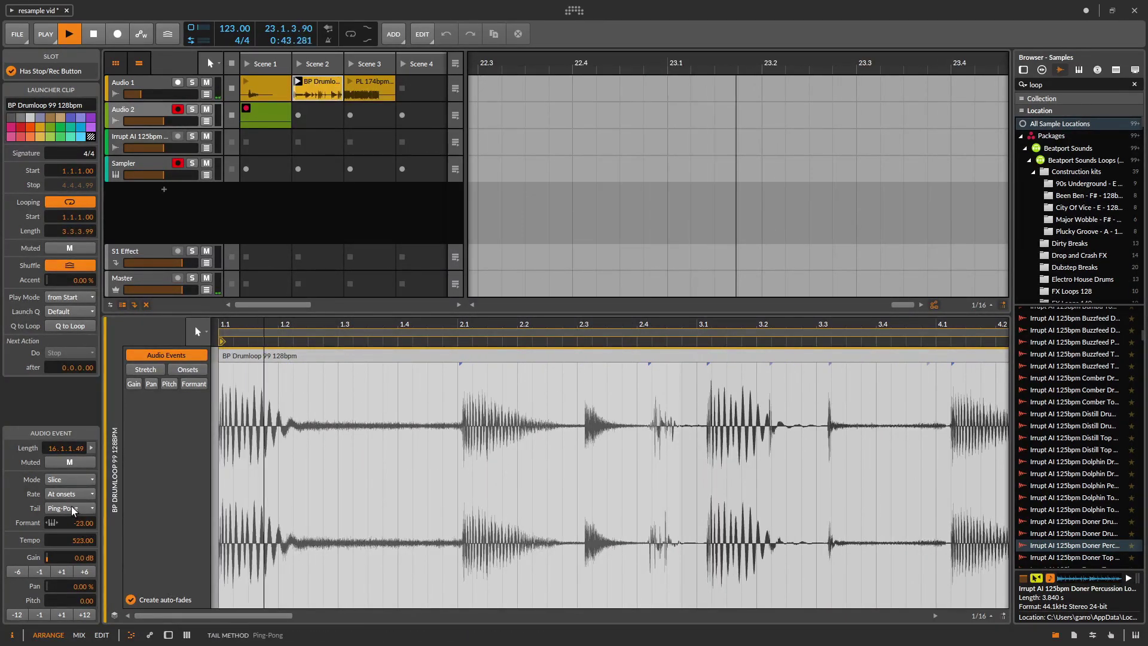
Set the drum loop's slice tail to Granular and its rate to 1/32, and raise Audio 1's volume slightly
{"action": "left_click", "coordinate": [75, 508]}
{"action": "left_click", "coordinate": [66, 542]}
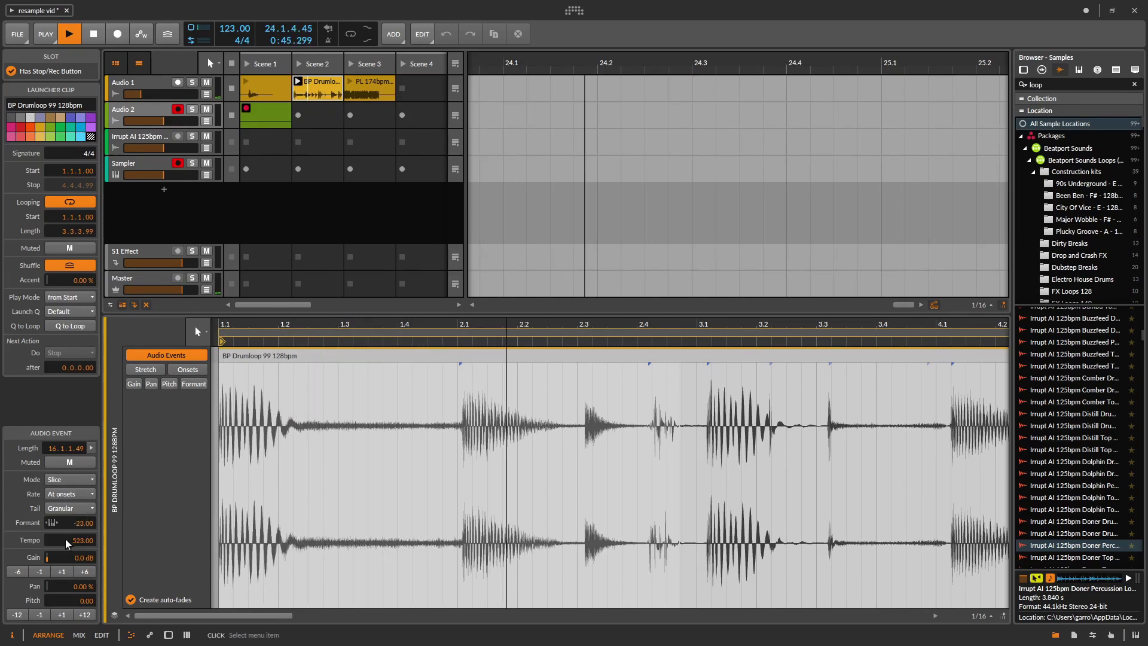
{"action": "left_click", "coordinate": [74, 494]}
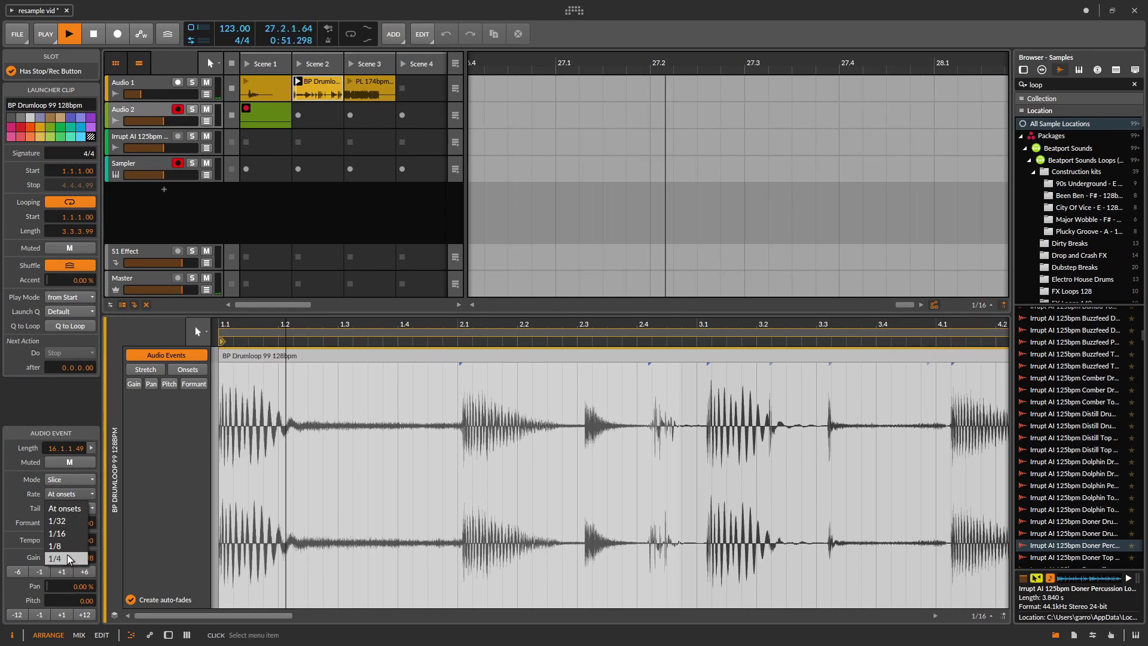
{"action": "left_click", "coordinate": [63, 522]}
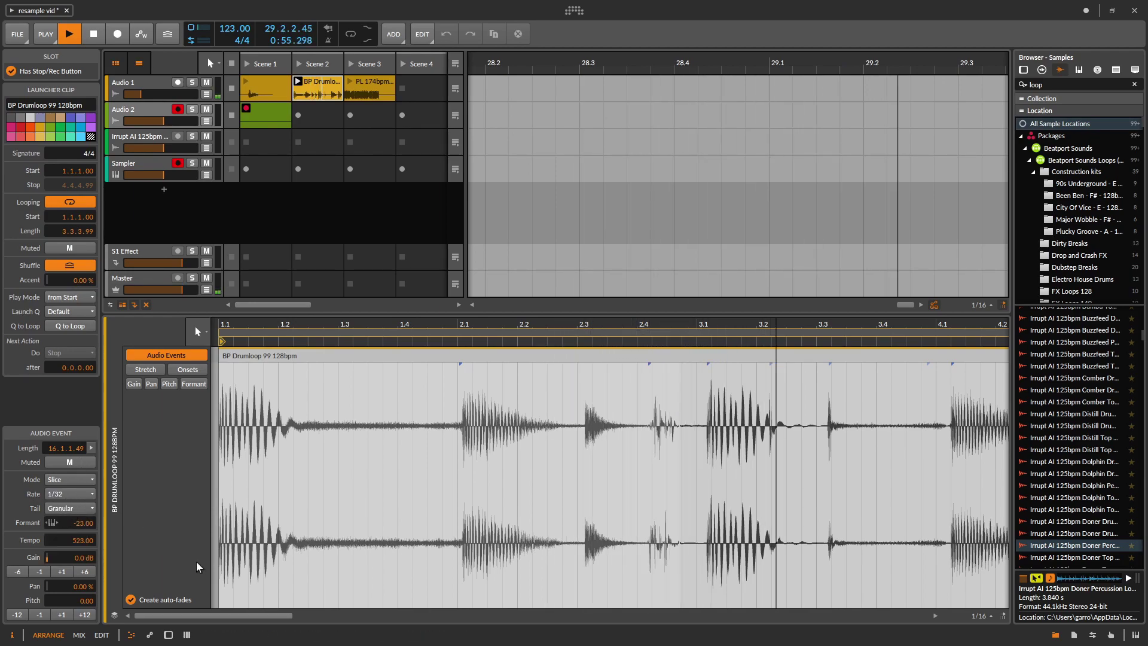
{"action": "left_click_drag", "start_coordinate": [139, 97], "coordinate": [155, 98]}
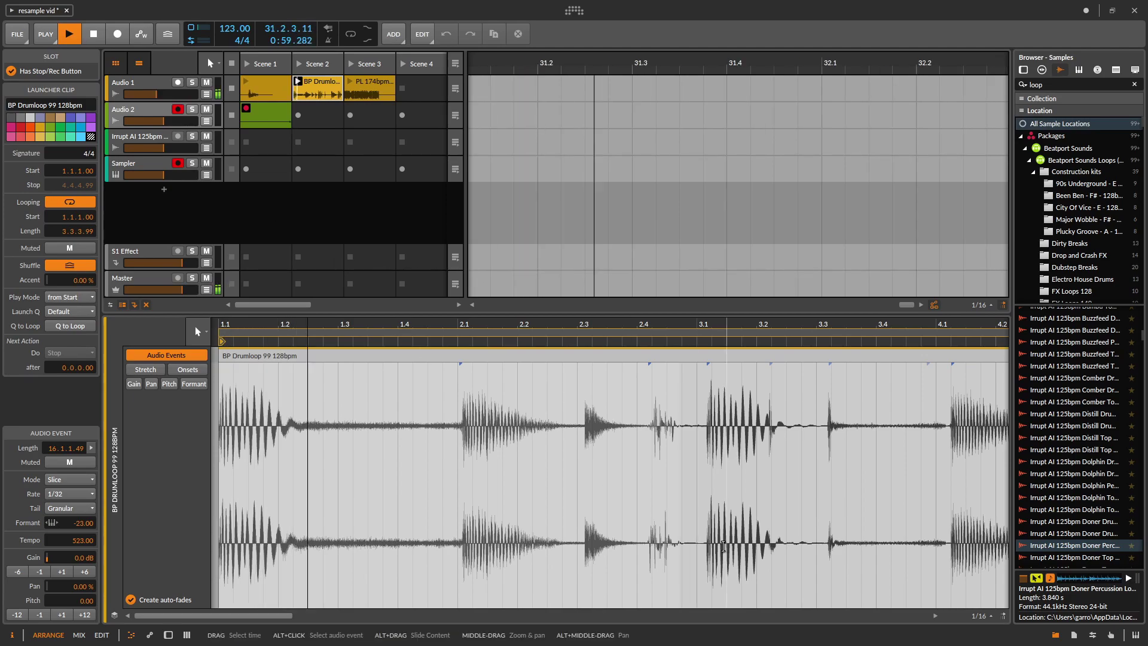
Set the drum loop event's formant to -24, tempo to 628 and pitch to 24, and switch its stretch mode to Elastique Solo
{"action": "left_click_drag", "start_coordinate": [81, 523], "coordinate": [78, 481]}
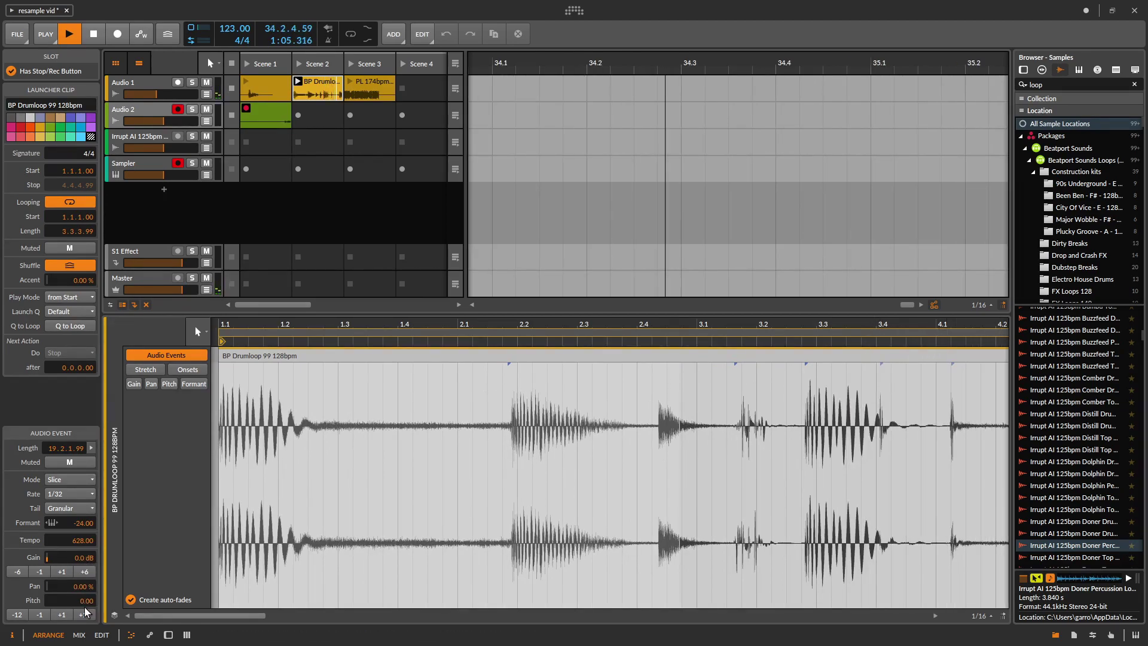
{"action": "left_click_drag", "start_coordinate": [85, 600], "coordinate": [85, 522]}
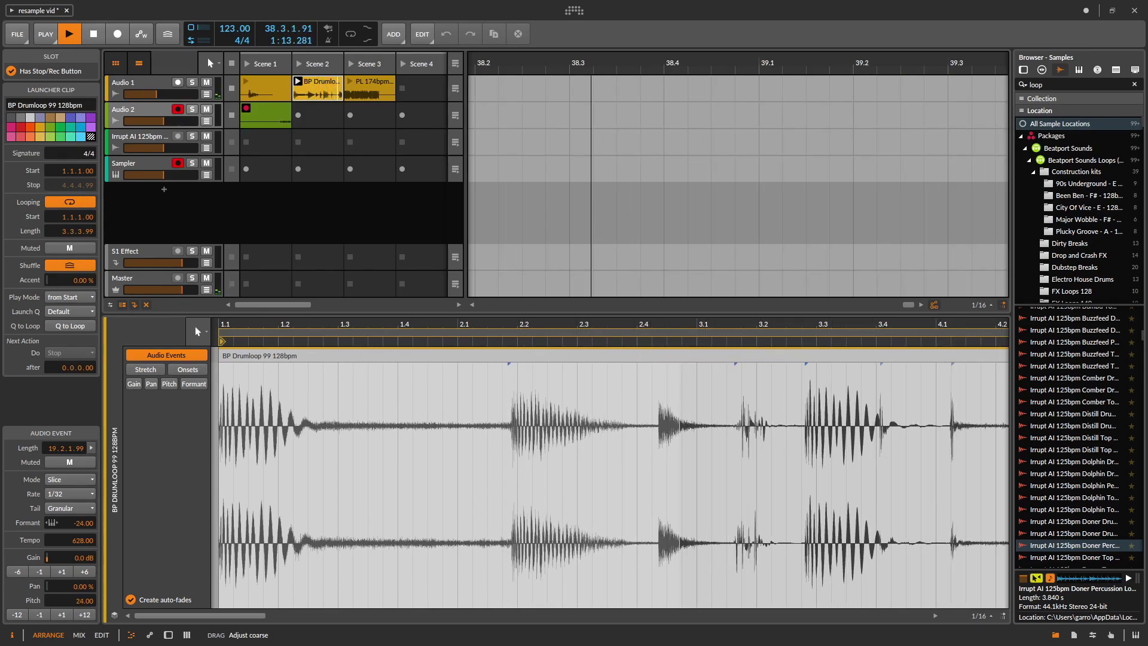
{"action": "left_click_drag", "start_coordinate": [80, 587], "coordinate": [80, 623]}
{"action": "double_click", "coordinate": [74, 588]}
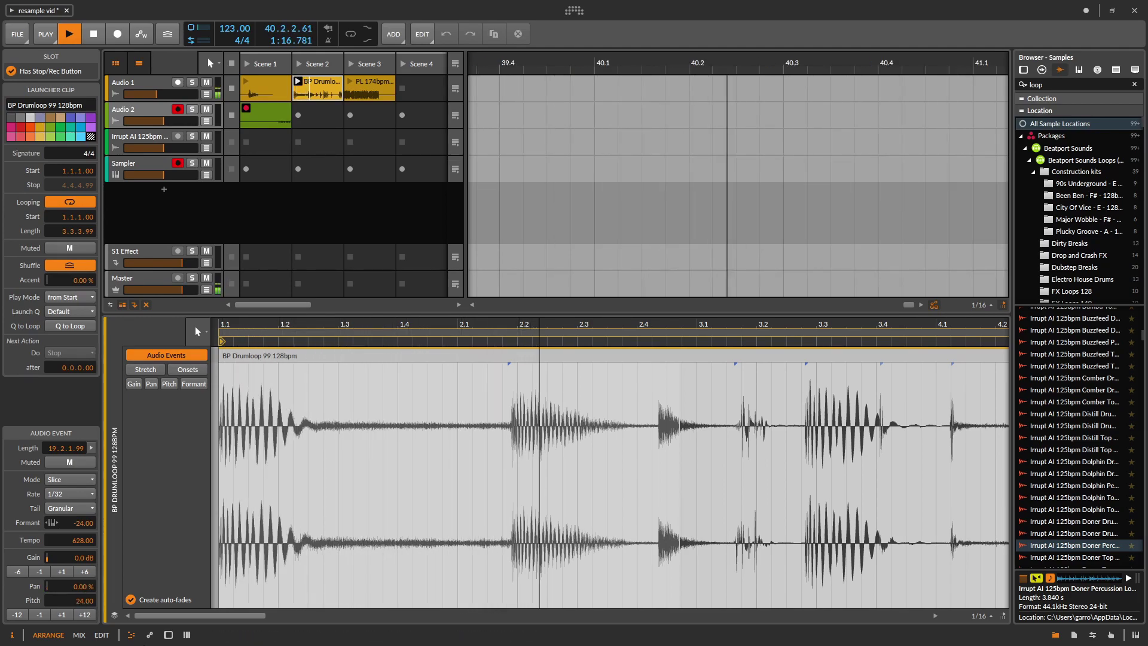
{"action": "left_click", "coordinate": [67, 481]}
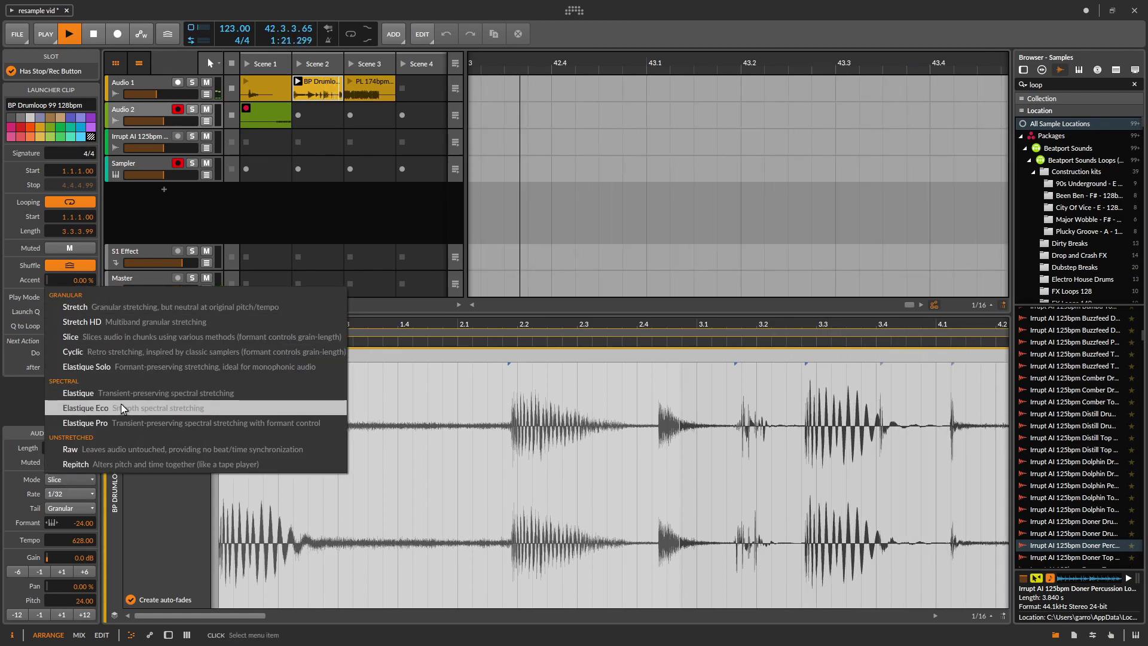
{"action": "left_click", "coordinate": [142, 366]}
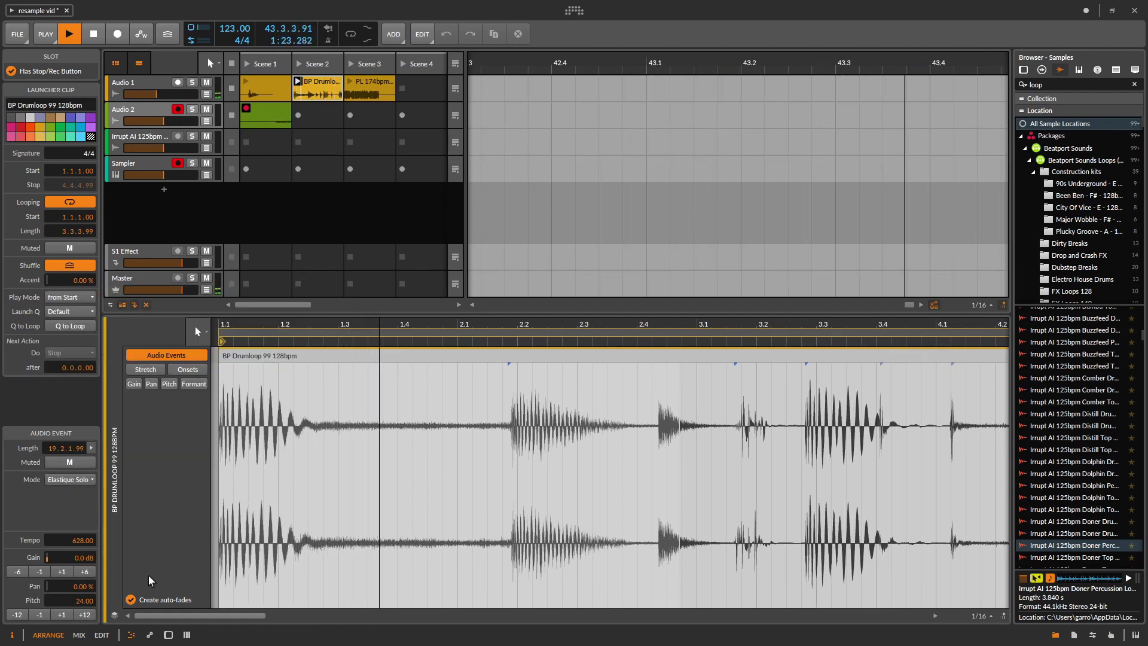
Set the drum loop event's tempo to 132 and its pitch to -9
{"action": "left_click_drag", "start_coordinate": [73, 540], "coordinate": [74, 631]}
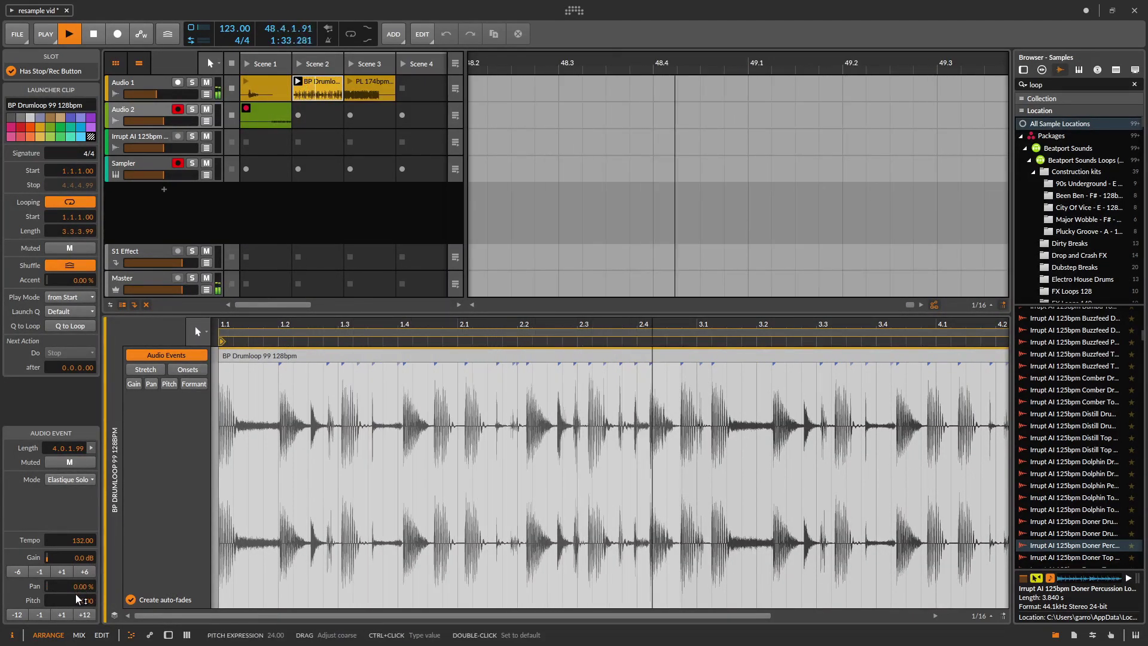
{"action": "left_click_drag", "start_coordinate": [70, 601], "coordinate": [70, 592]}
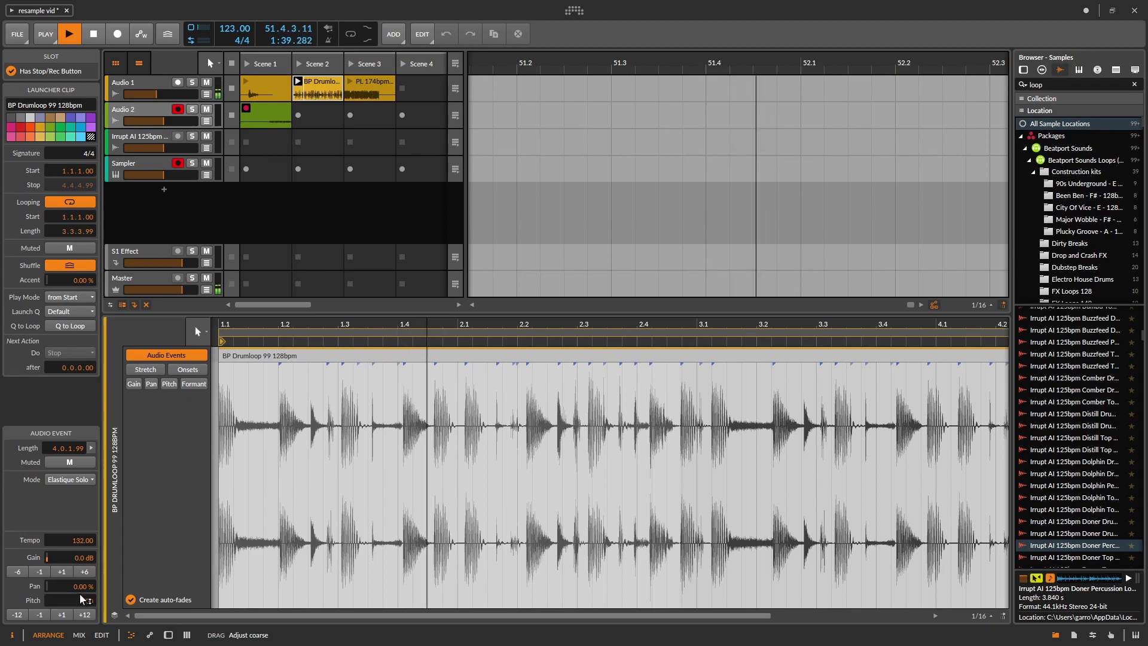
{"action": "left_click_drag", "start_coordinate": [83, 602], "coordinate": [83, 620]}
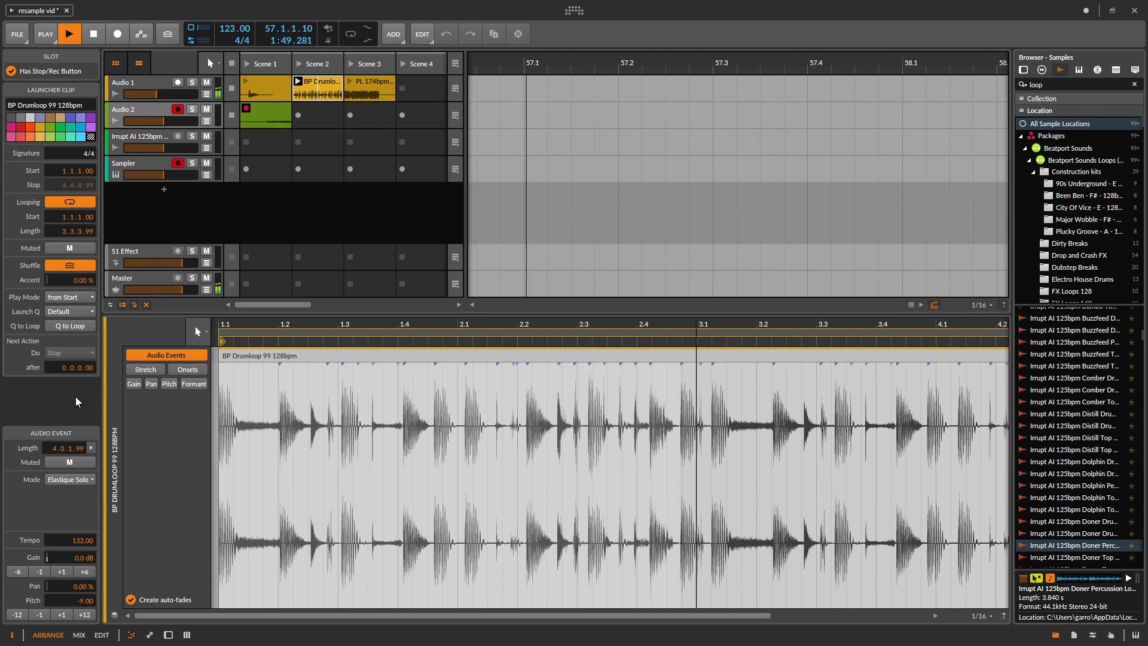
Switch the drum loop event to Stretch HD with small grain size, hard transient preservation and a 1/16 rate
{"action": "left_click", "coordinate": [66, 480]}
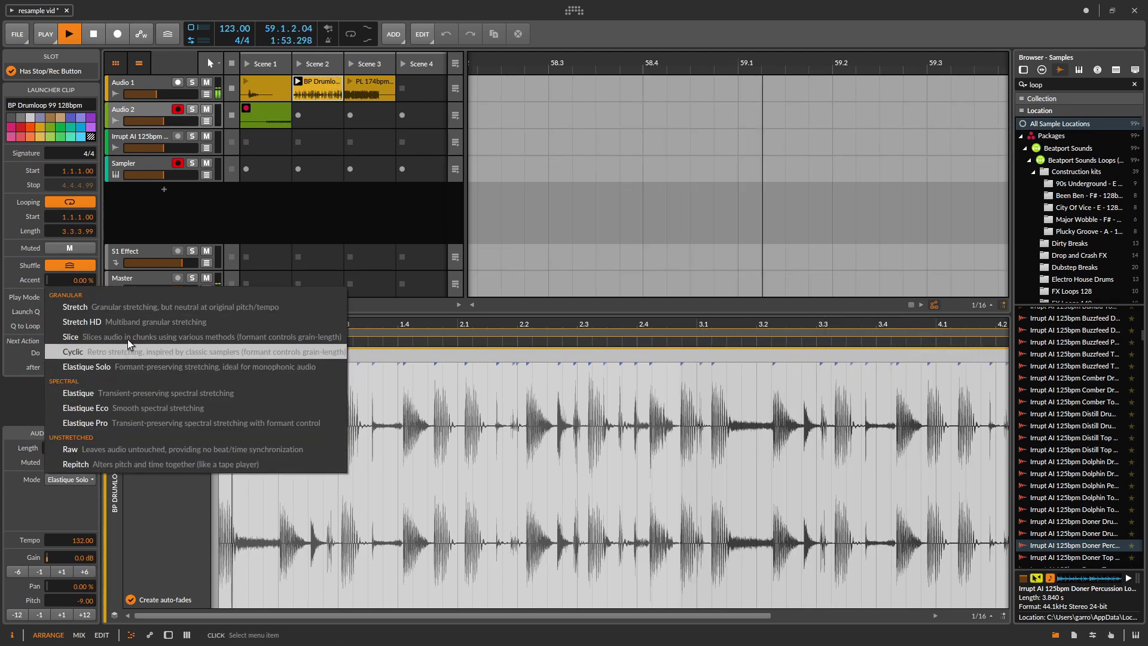
{"action": "left_click", "coordinate": [127, 322]}
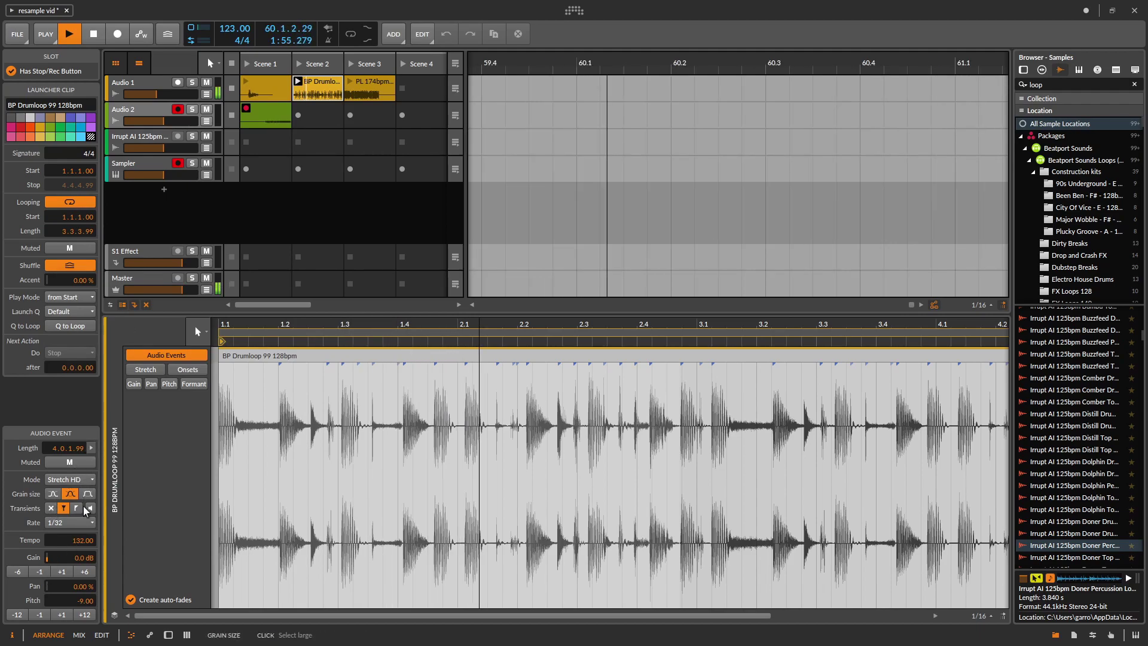
{"action": "left_click", "coordinate": [52, 495]}
{"action": "left_click", "coordinate": [77, 509]}
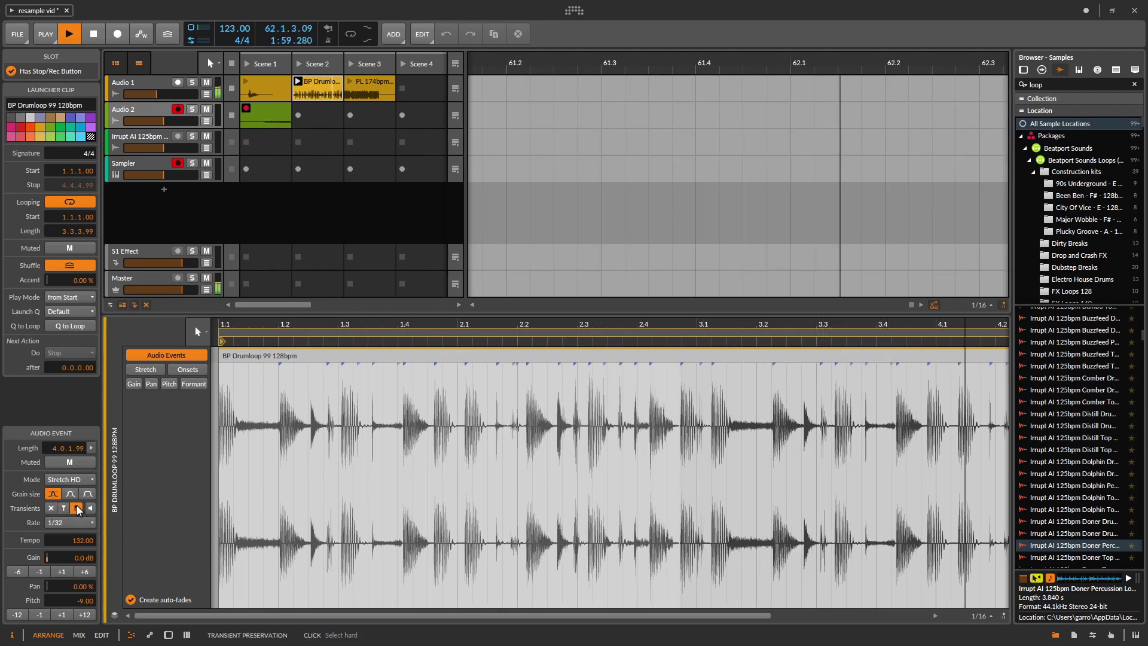
{"action": "left_click", "coordinate": [70, 523]}
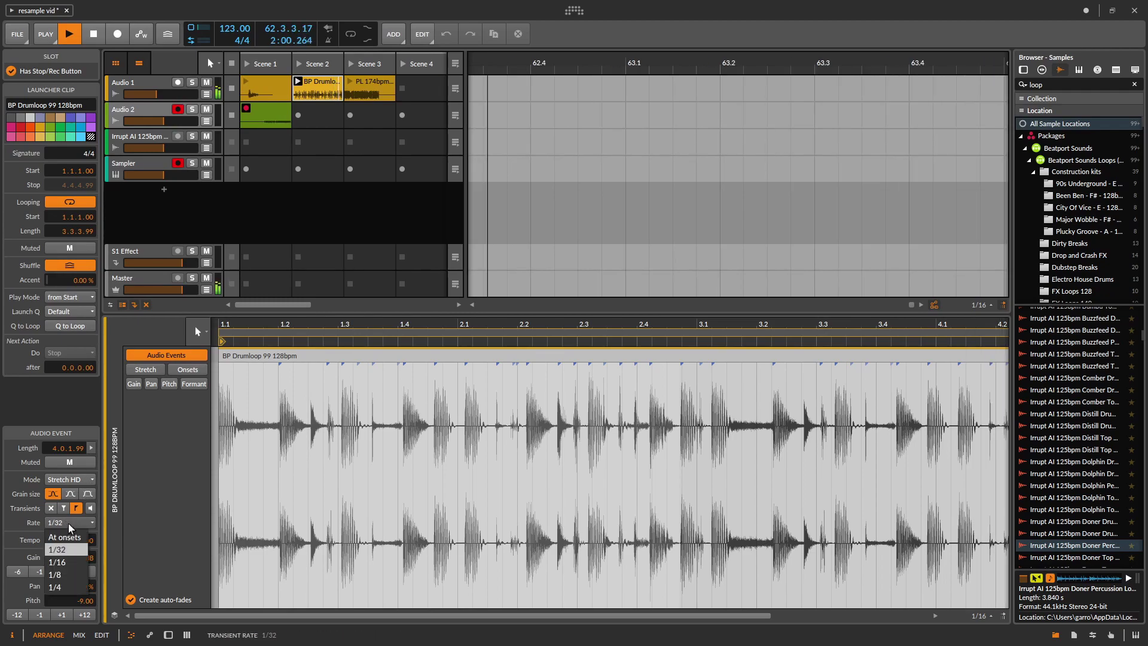
{"action": "left_click", "coordinate": [67, 563]}
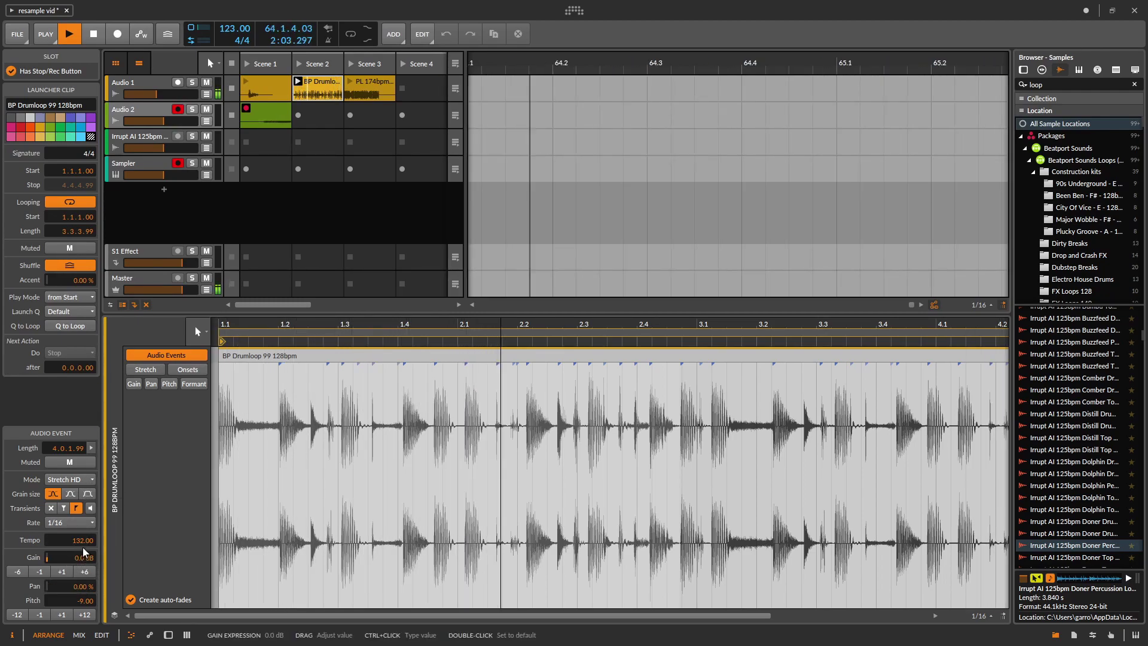
Set the drum loop event's rate to 1/32, its grain size to large and its tempo to 435
{"action": "left_click_drag", "start_coordinate": [83, 540], "coordinate": [82, 460]}
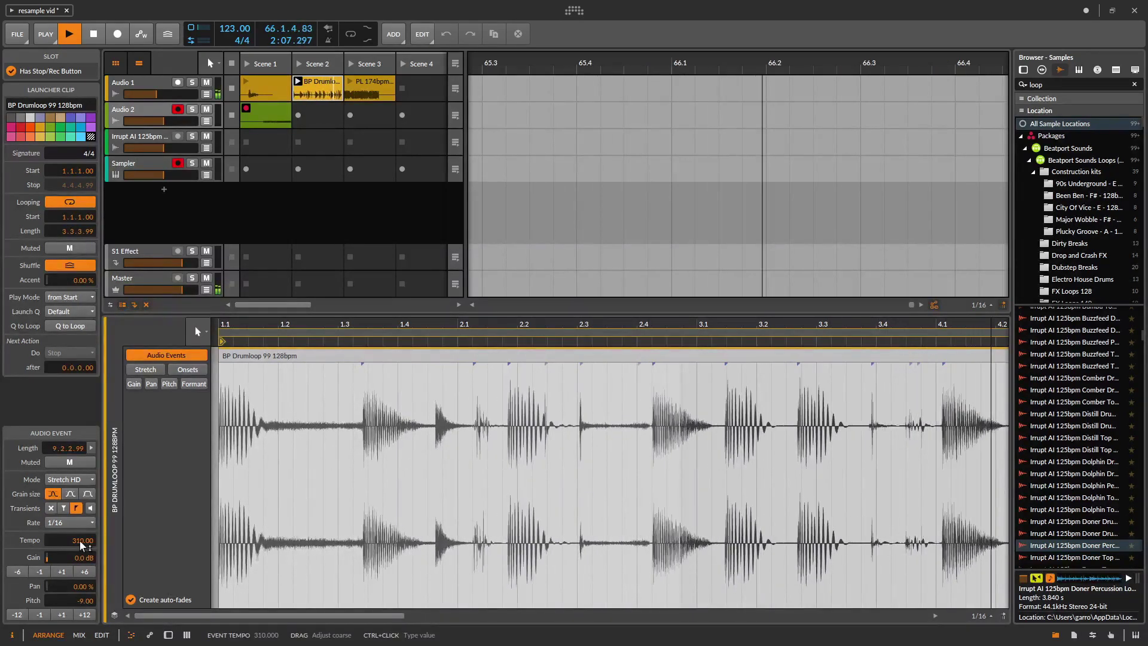
{"action": "left_click_drag", "start_coordinate": [80, 541], "coordinate": [80, 526]}
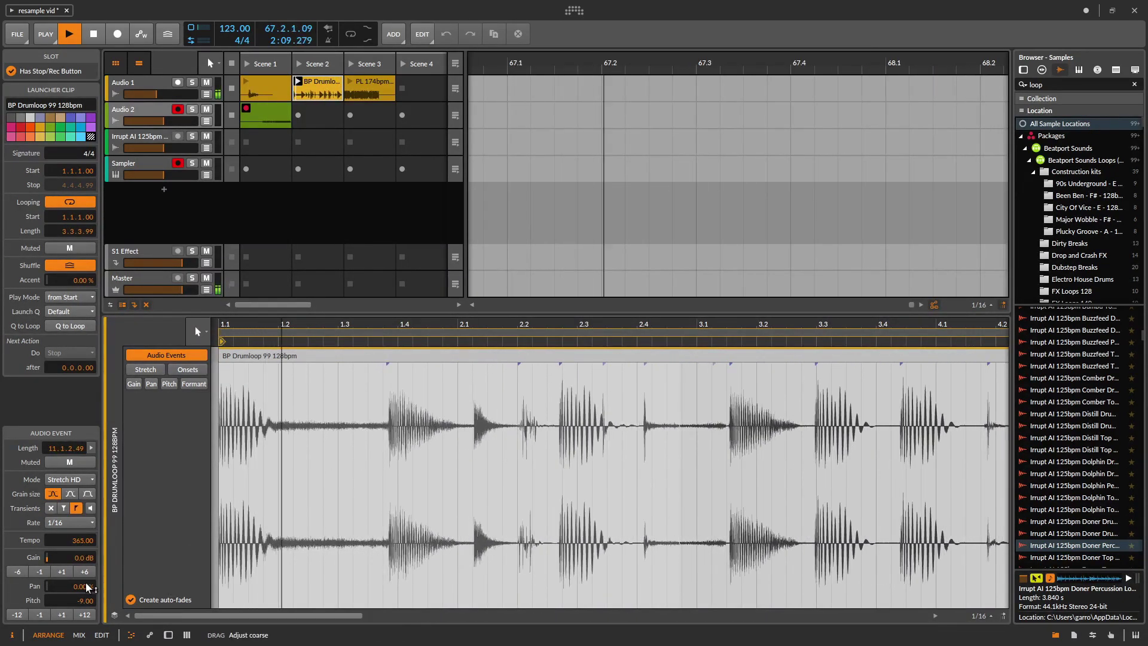
{"action": "left_click", "coordinate": [72, 523]}
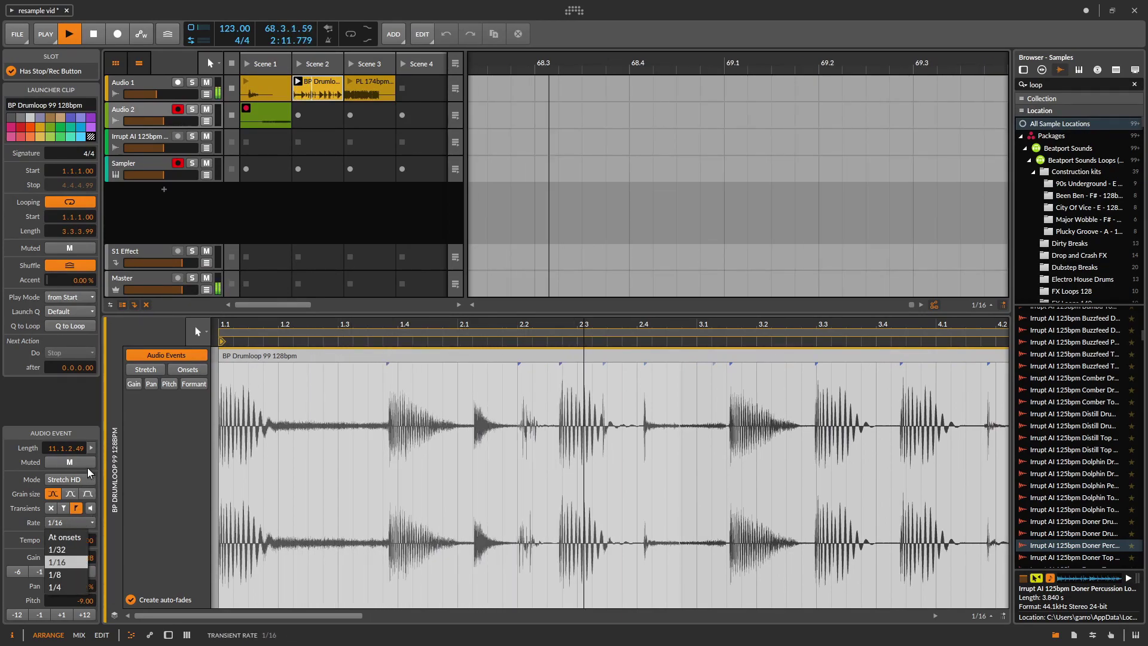
{"action": "left_click", "coordinate": [68, 548]}
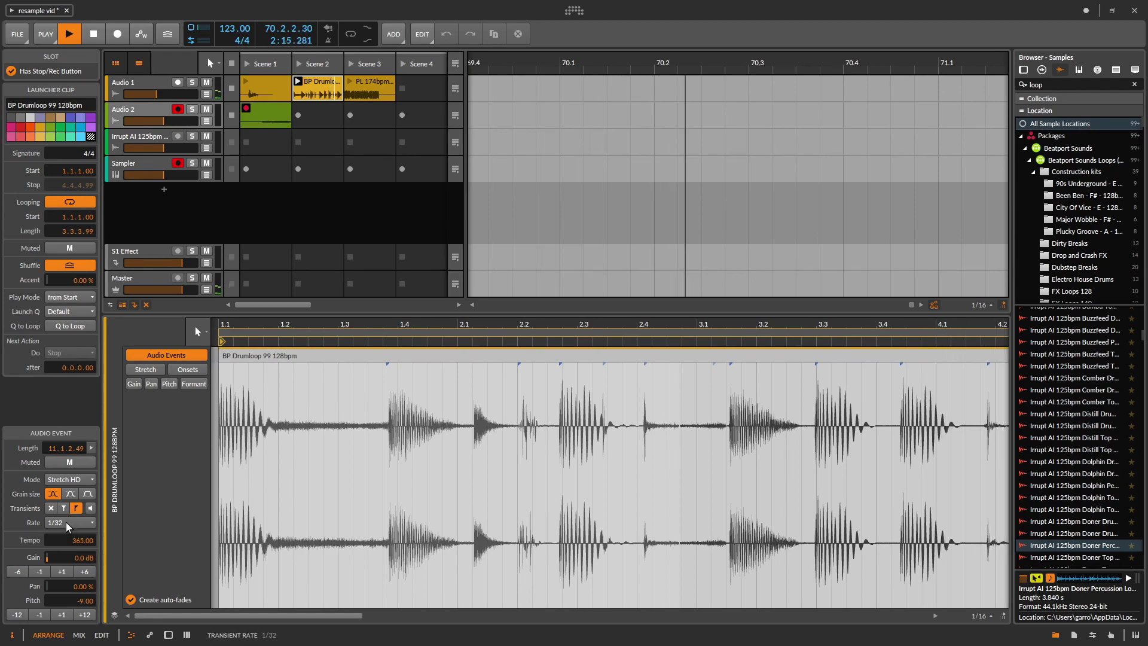
{"action": "left_click", "coordinate": [88, 494]}
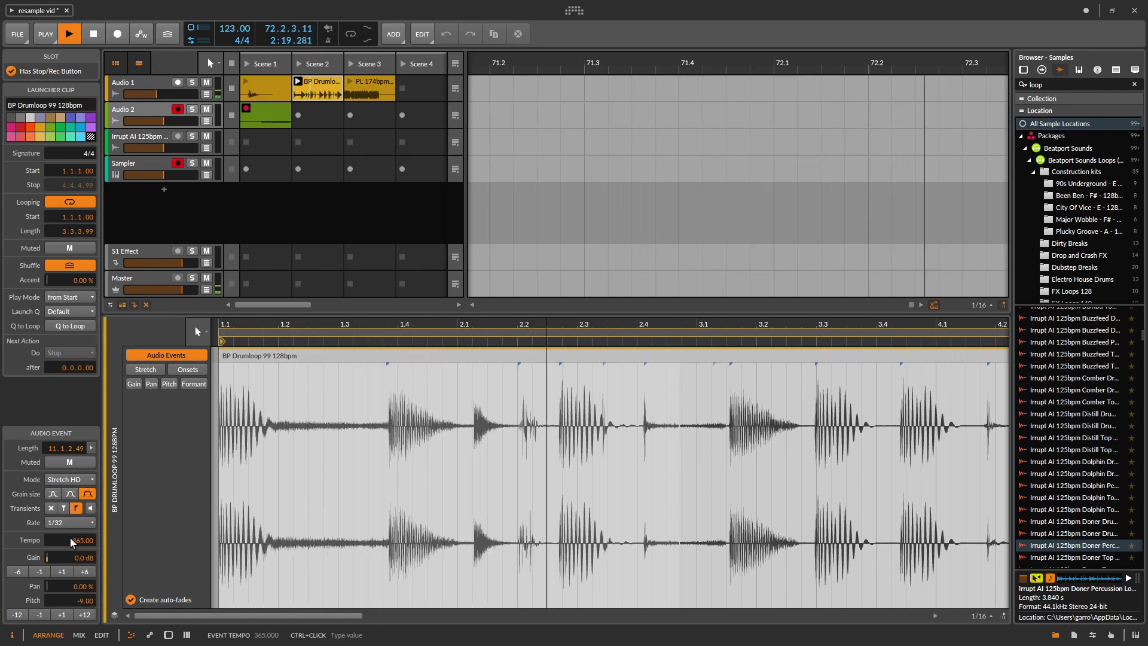
{"action": "left_click_drag", "start_coordinate": [70, 540], "coordinate": [71, 503]}
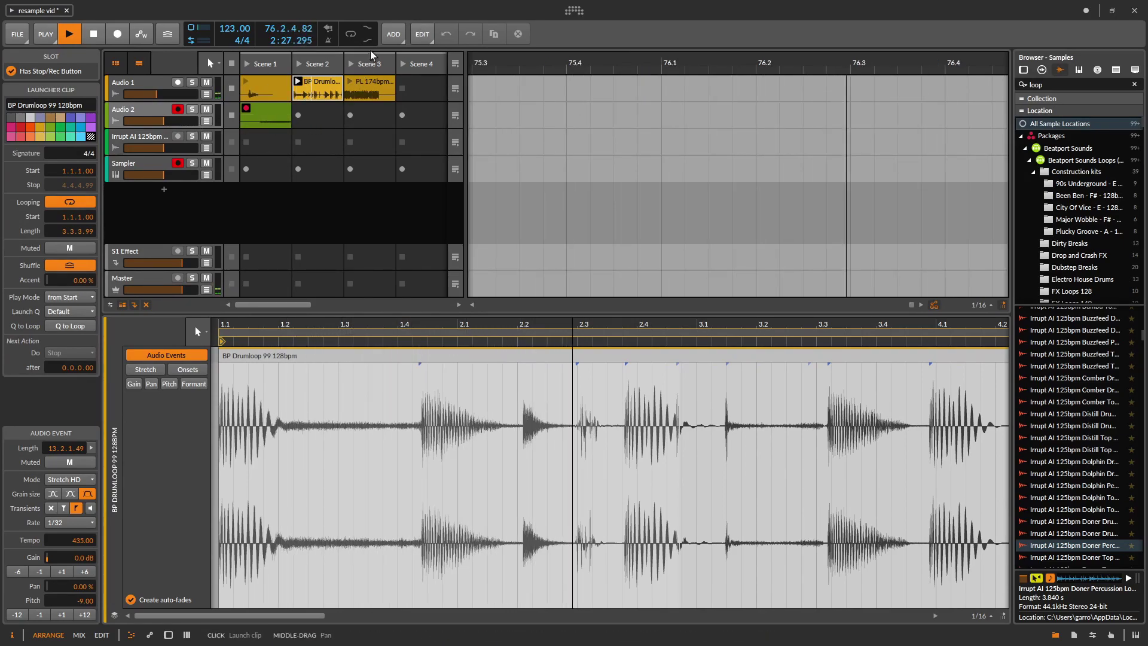
Launch Audio 1's PL 174bpm bass loop in Scene 3 and set its audio event to Slice mode with tempo 999
{"action": "left_click", "coordinate": [350, 82]}
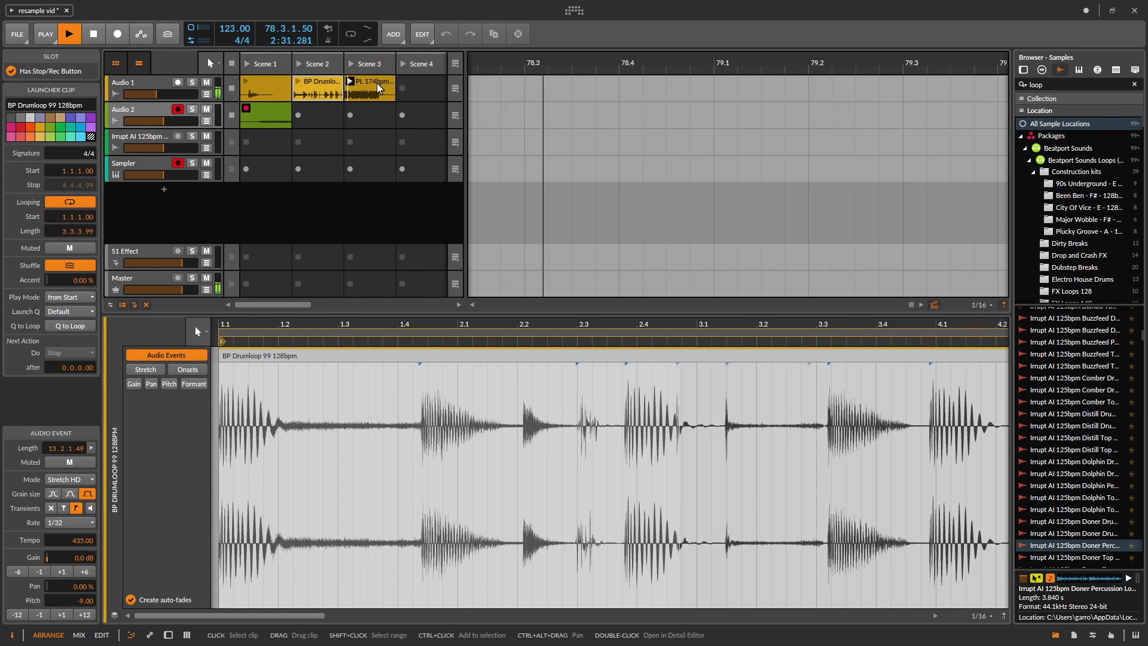
{"action": "left_click", "coordinate": [378, 84]}
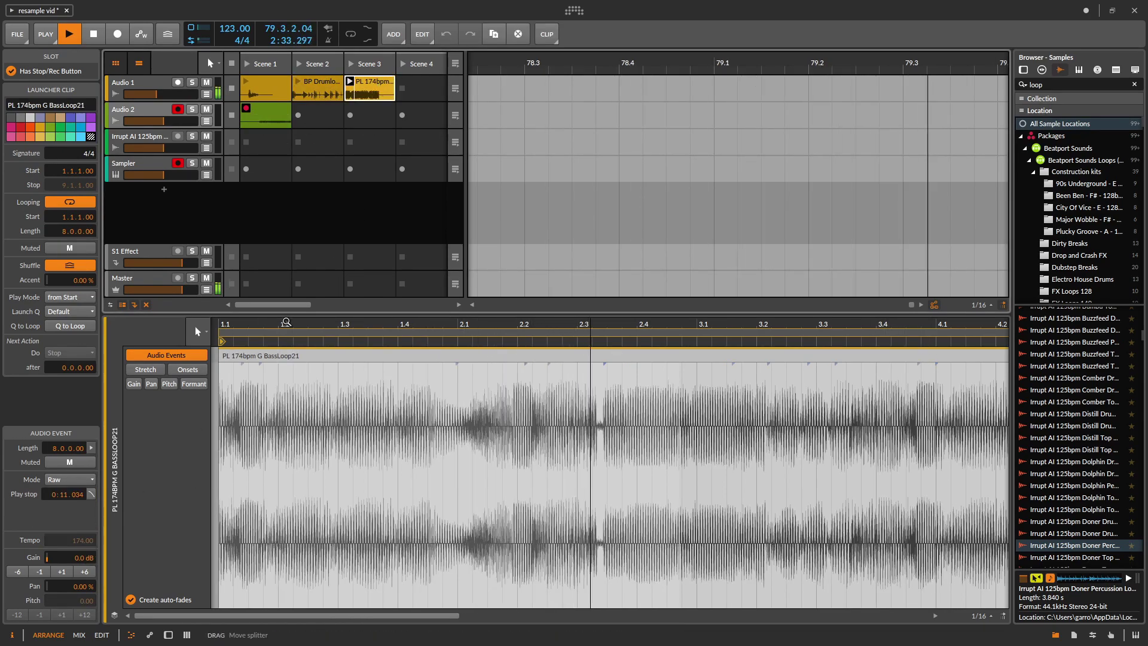
{"action": "left_click", "coordinate": [289, 357]}
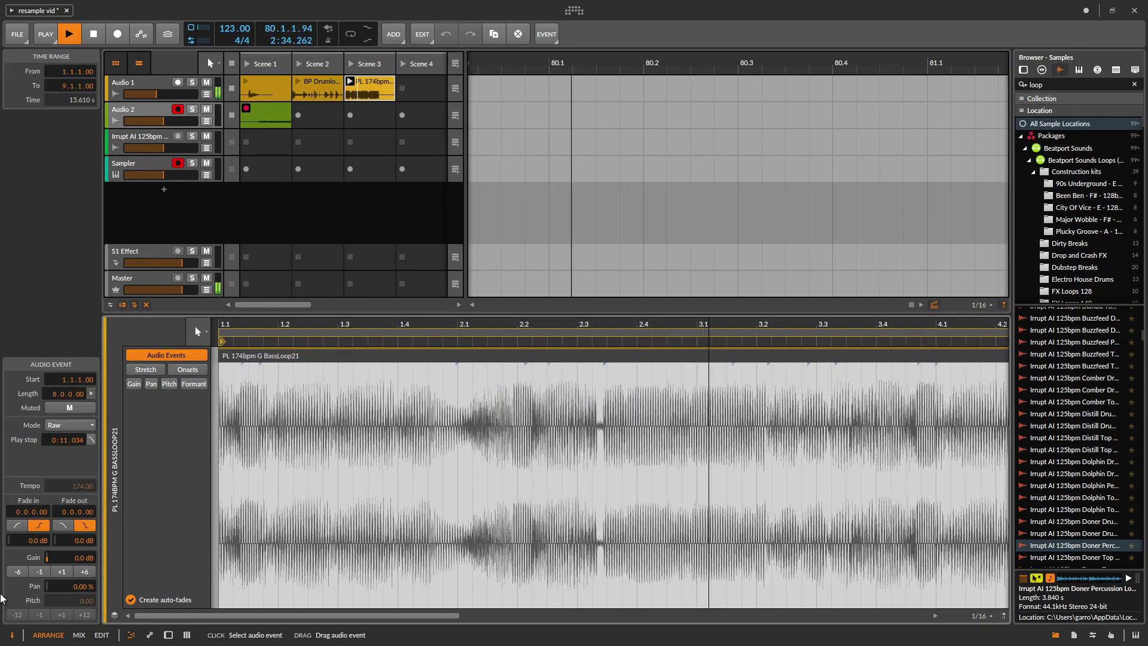
{"action": "left_click", "coordinate": [89, 425]}
{"action": "left_click", "coordinate": [106, 484]}
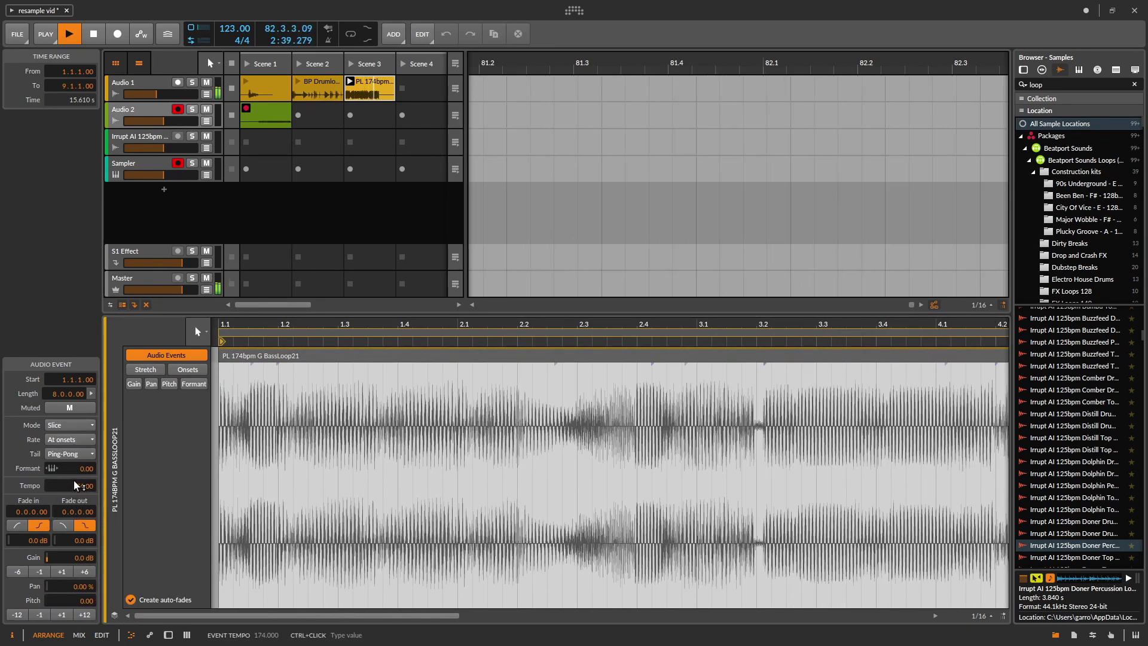
{"action": "left_click_drag", "start_coordinate": [74, 486], "coordinate": [81, 436]}
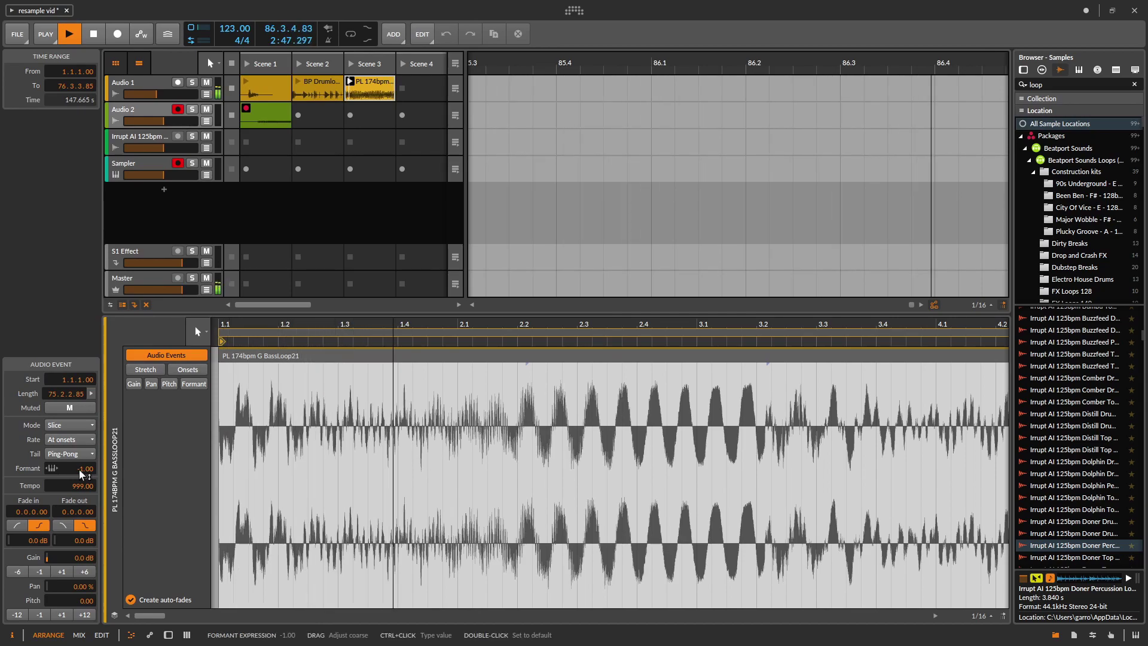
Change the bass loop's slice tail to Granular, and switch its stretch mode to Stretch HD with a 1/32 rate
{"action": "left_click", "coordinate": [65, 456]}
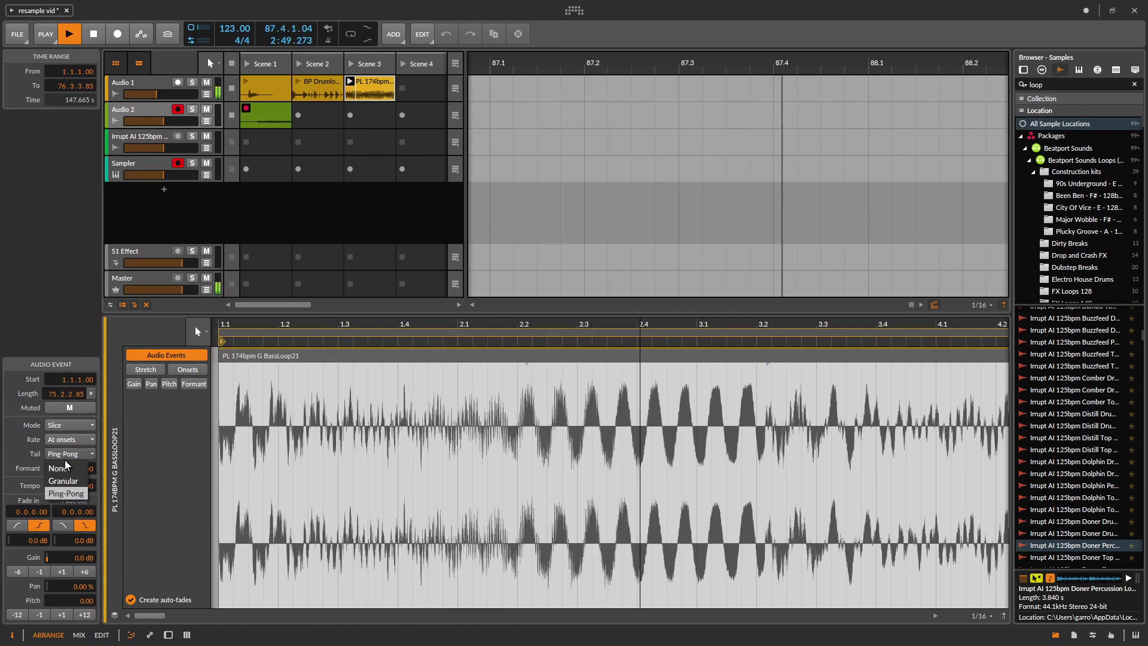
{"action": "left_click", "coordinate": [80, 478]}
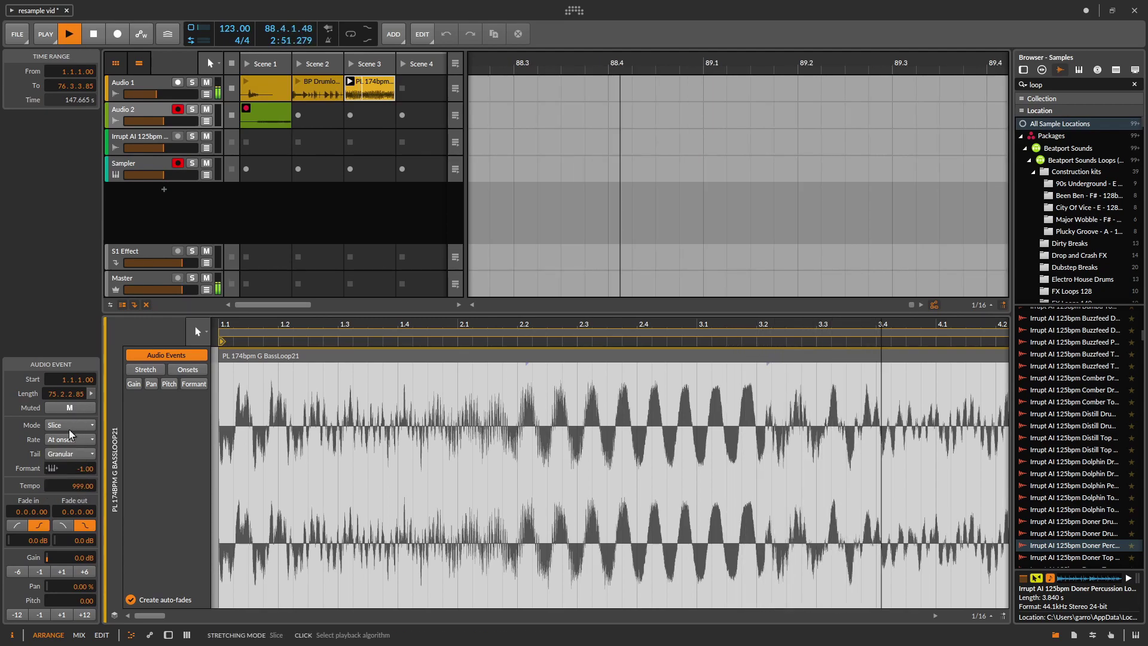
{"action": "left_click", "coordinate": [69, 427]}
{"action": "left_click", "coordinate": [116, 469]}
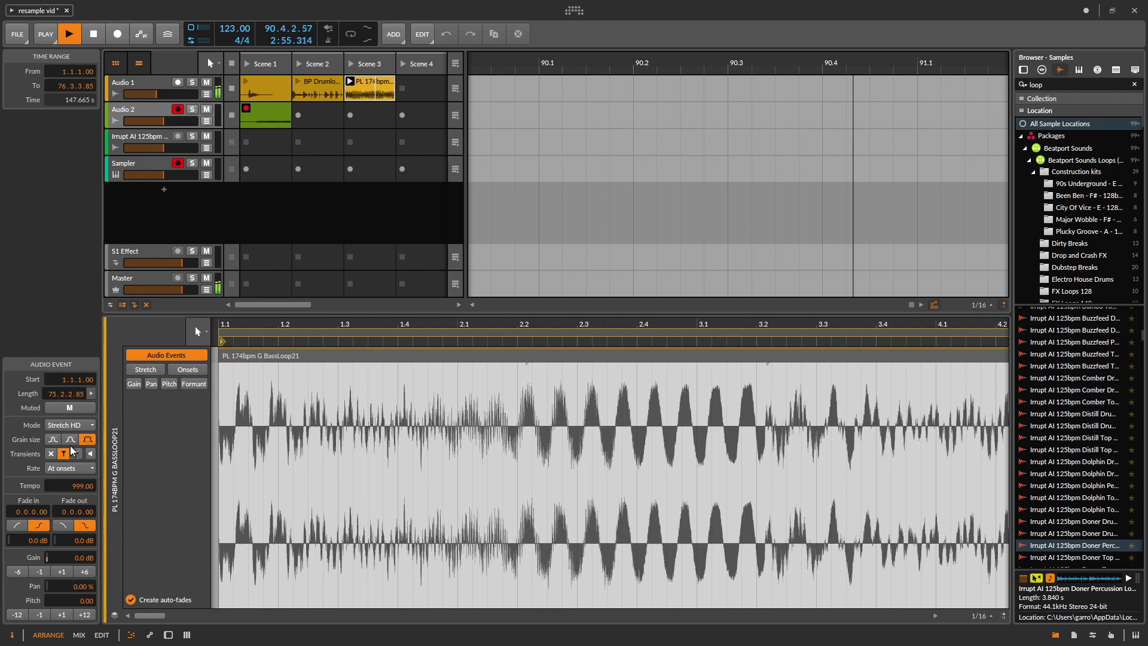
{"action": "left_click", "coordinate": [69, 469]}
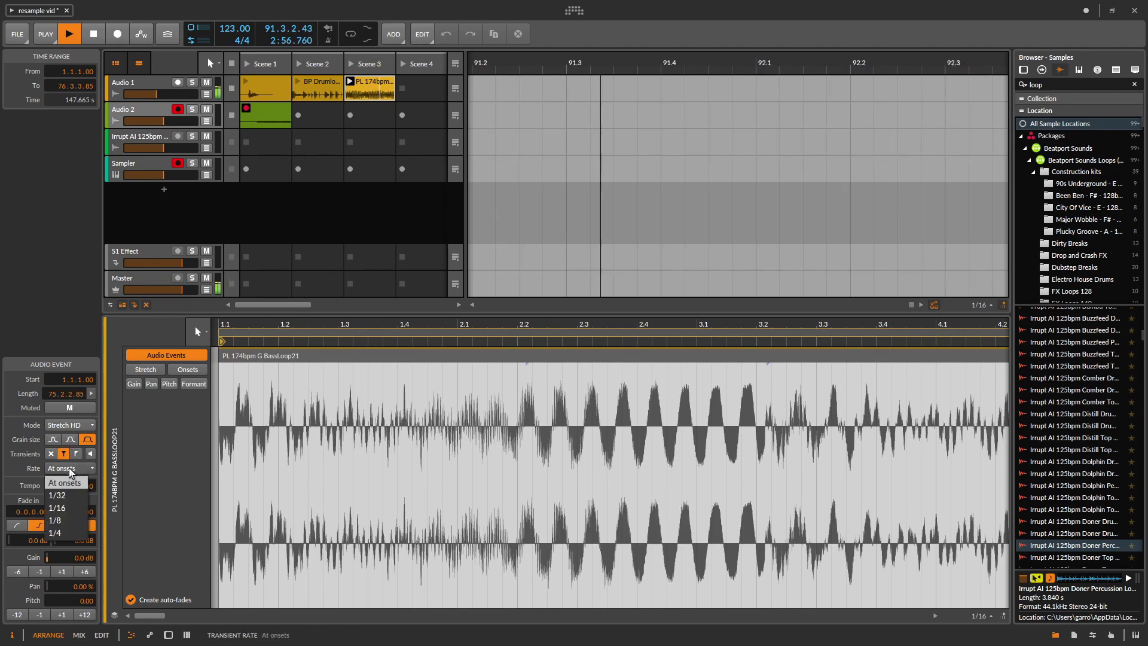
{"action": "left_click", "coordinate": [81, 497]}
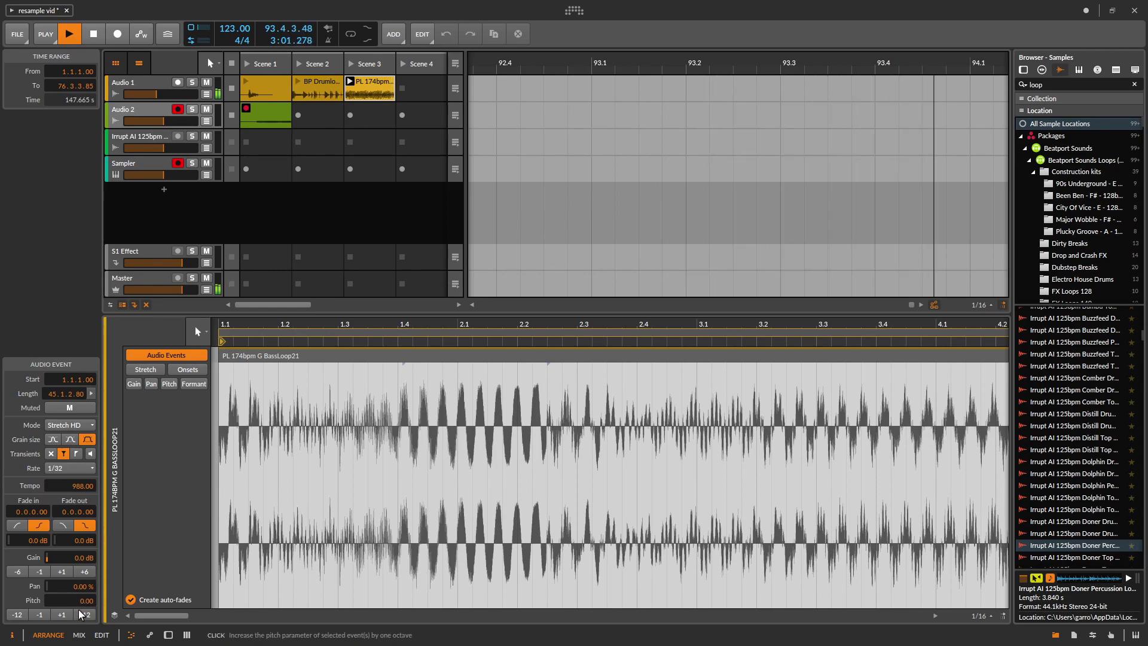
Set the bass loop event's pitch to 19, gain to +0.3 dB and tempo to 848
{"action": "mouse_move", "coordinate": [83, 600]}
{"action": "left_mouse_down"}
{"action": "mouse_move", "coordinate": [83, 640]}
{"action": "mouse_move", "coordinate": [82, 580]}
{"action": "mouse_move", "coordinate": [81, 604]}
{"action": "left_mouse_up"}
{"action": "mouse_move", "coordinate": [76, 558]}
{"action": "left_mouse_down"}
{"action": "mouse_move", "coordinate": [76, 530]}
{"action": "mouse_move", "coordinate": [76, 568]}
{"action": "left_mouse_up"}
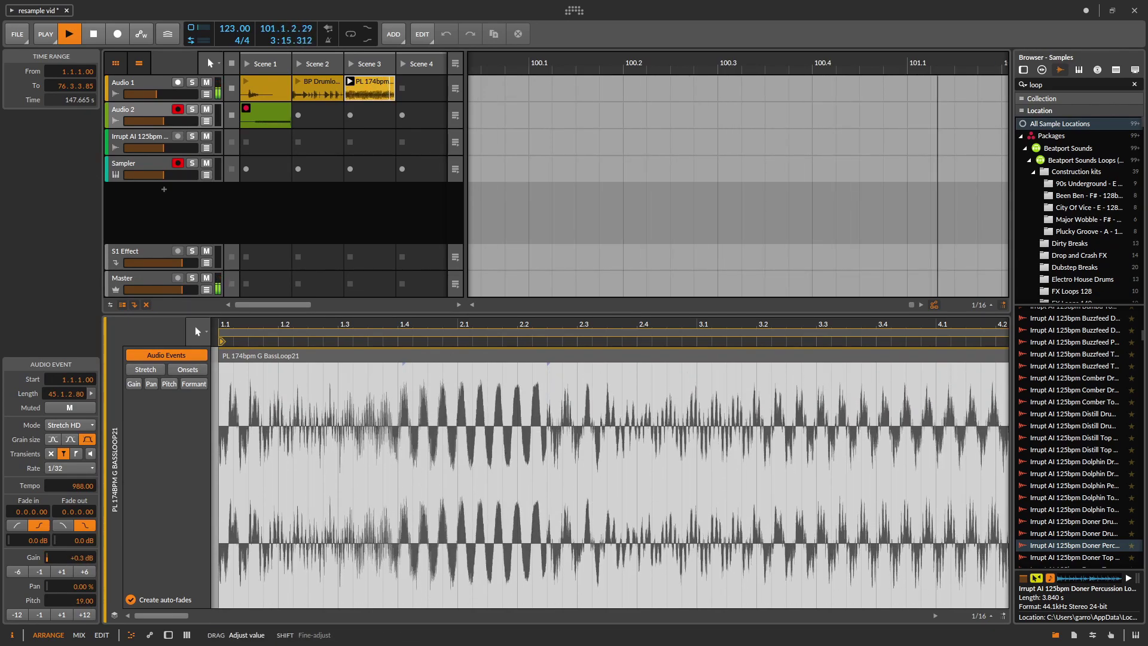
{"action": "mouse_move", "coordinate": [83, 485]}
{"action": "left_mouse_down"}
{"action": "mouse_move", "coordinate": [83, 603]}
{"action": "mouse_move", "coordinate": [82, 500]}
{"action": "left_mouse_up"}
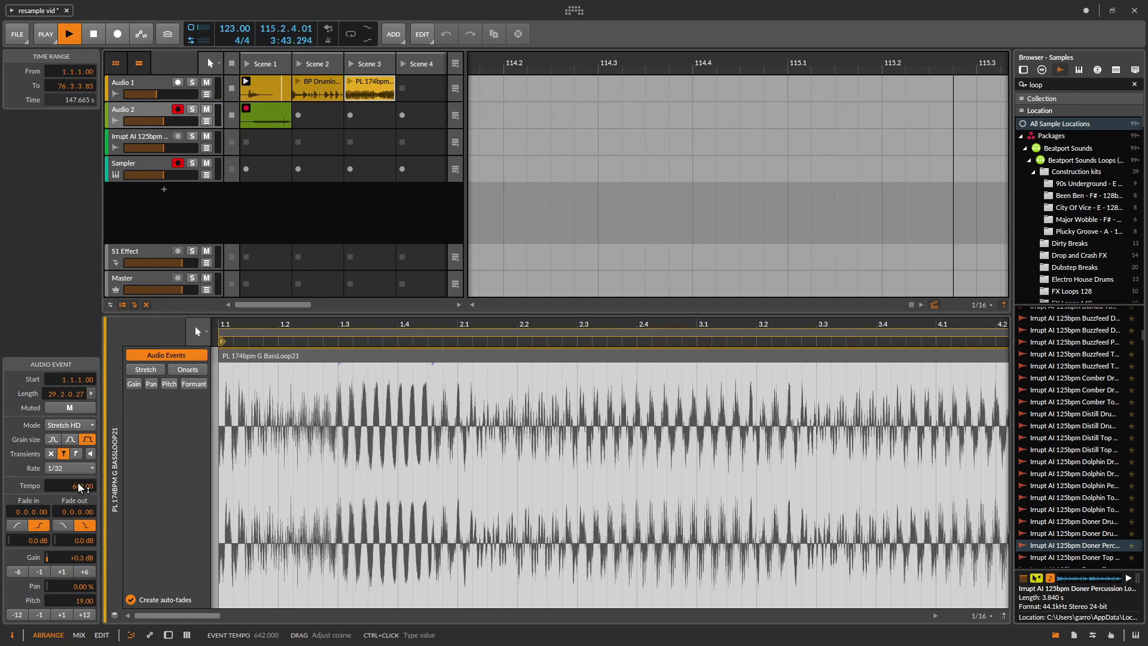
{"action": "left_click_drag", "start_coordinate": [80, 486], "coordinate": [79, 452]}
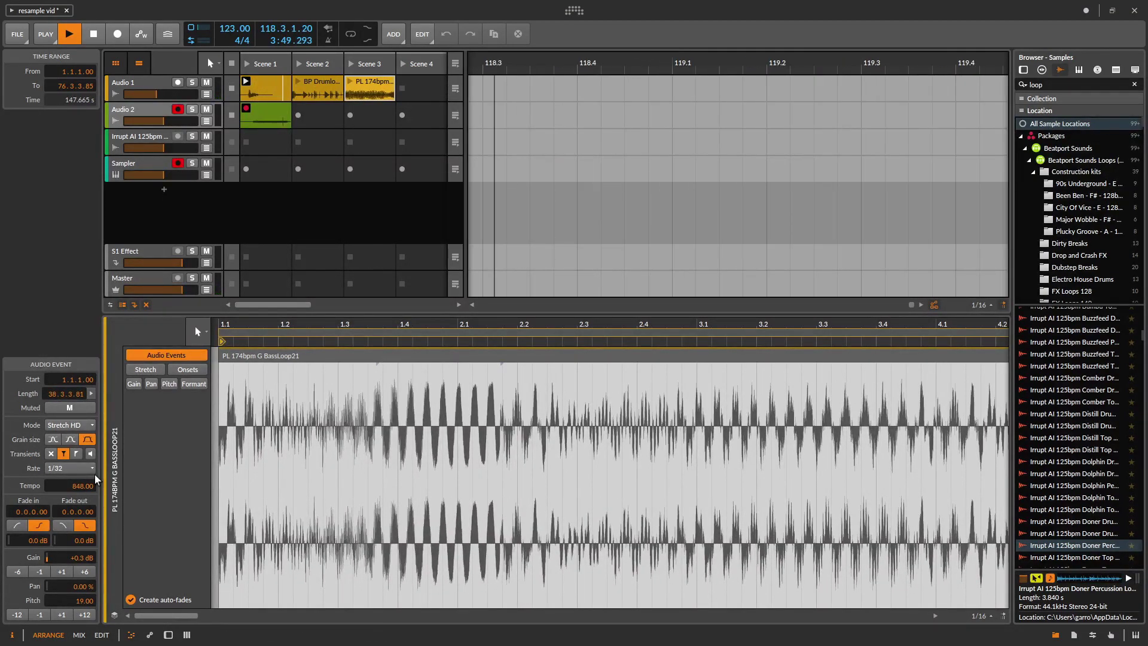
{"action": "left_click", "coordinate": [68, 440]}
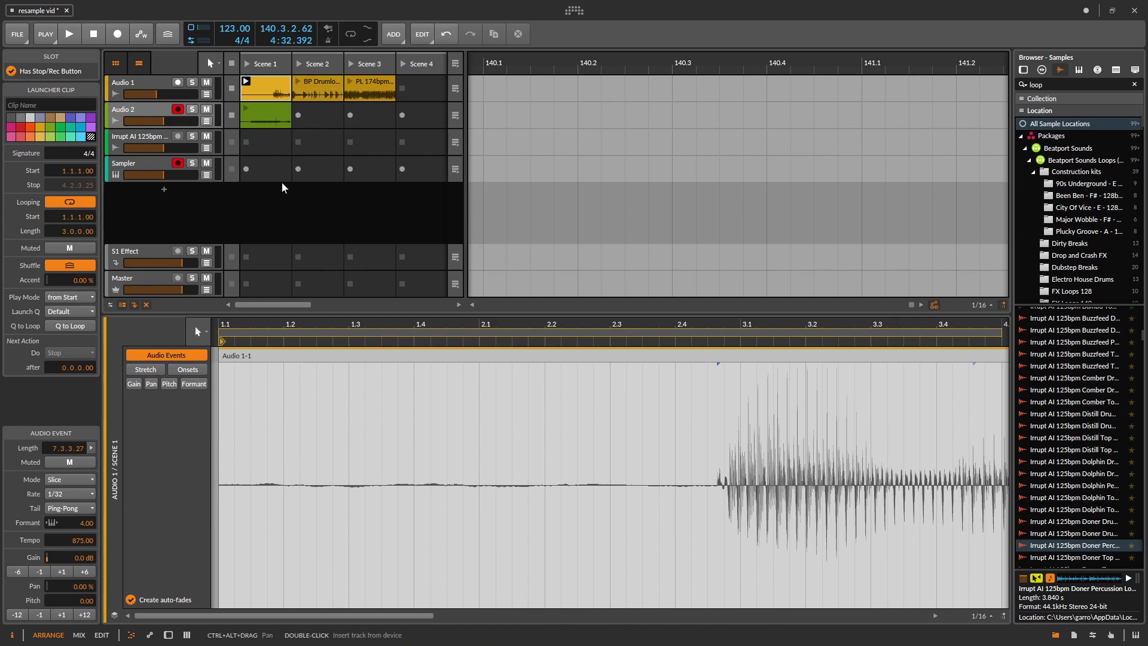
Place Audio 2's recorded Scene 1 clip at bar 1 of the arranger on a new audio track
{"action": "left_click", "coordinate": [265, 109]}
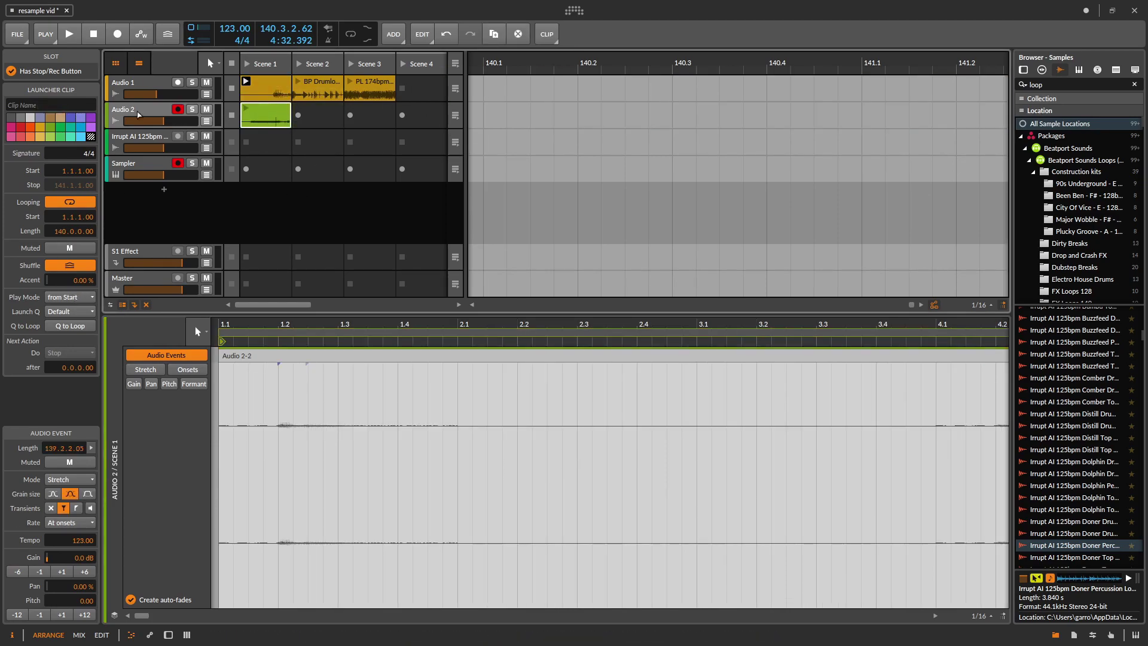
{"action": "left_click_drag", "start_coordinate": [266, 115], "coordinate": [479, 205]}
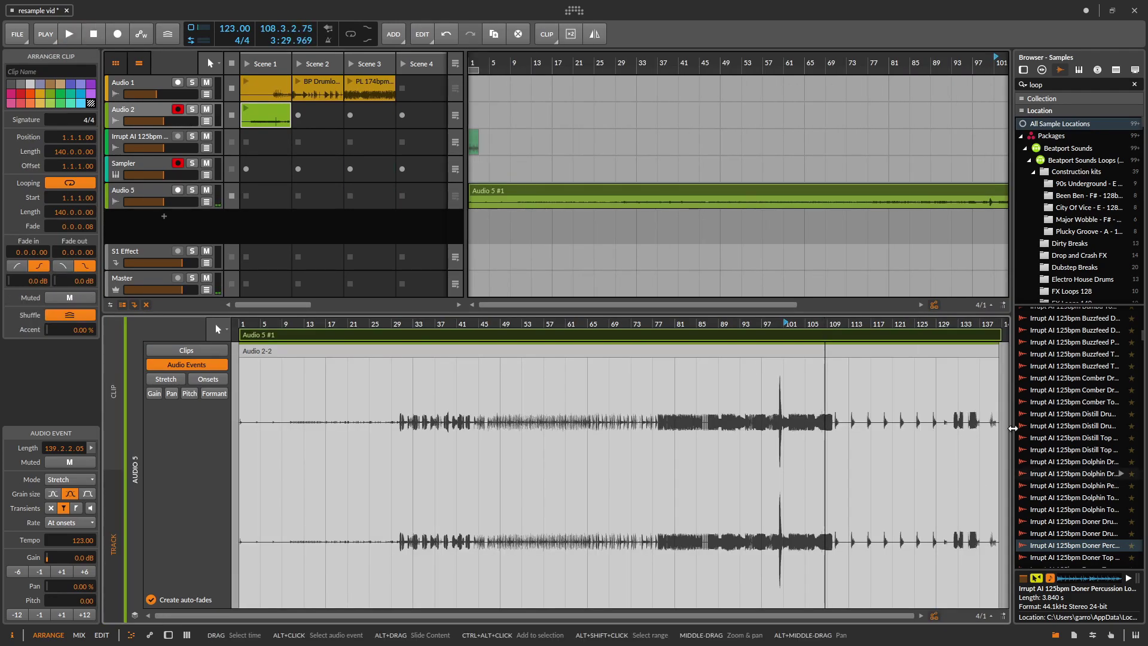
{"action": "mouse_move", "coordinate": [753, 58]}
{"action": "left_mouse_down"}
{"action": "mouse_move", "coordinate": [751, 6]}
{"action": "mouse_move", "coordinate": [750, 44]}
{"action": "left_mouse_up"}
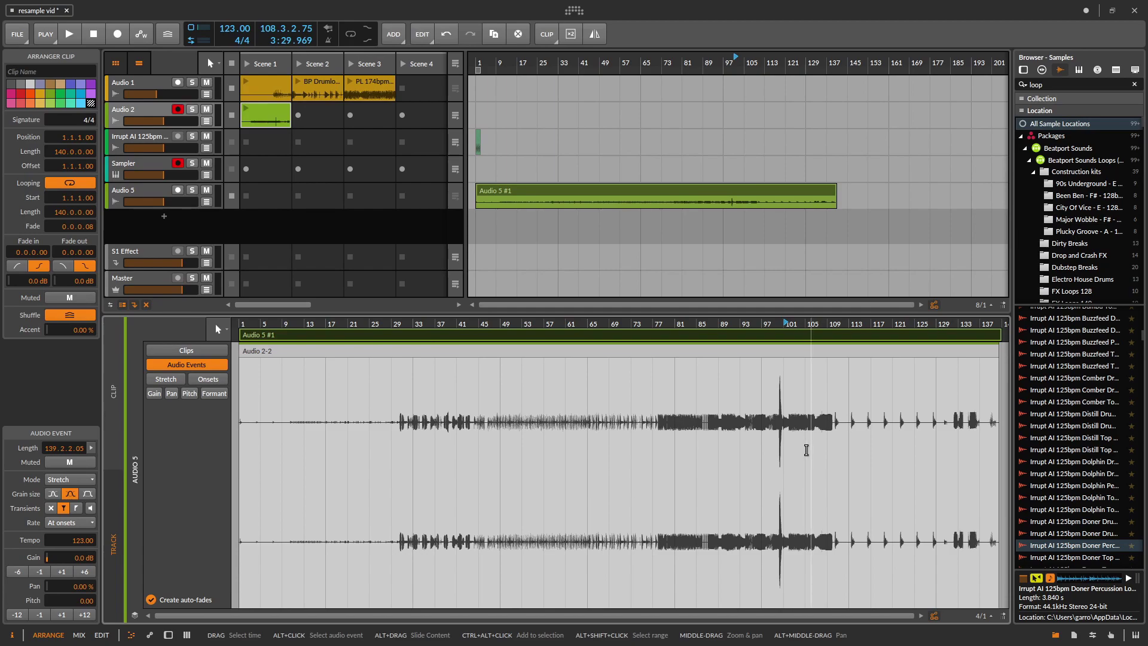
Play back the resampled recording, auditioning the sections around bars 86 and 103 of its waveform
{"action": "left_click_drag", "start_coordinate": [586, 326], "coordinate": [469, 359]}
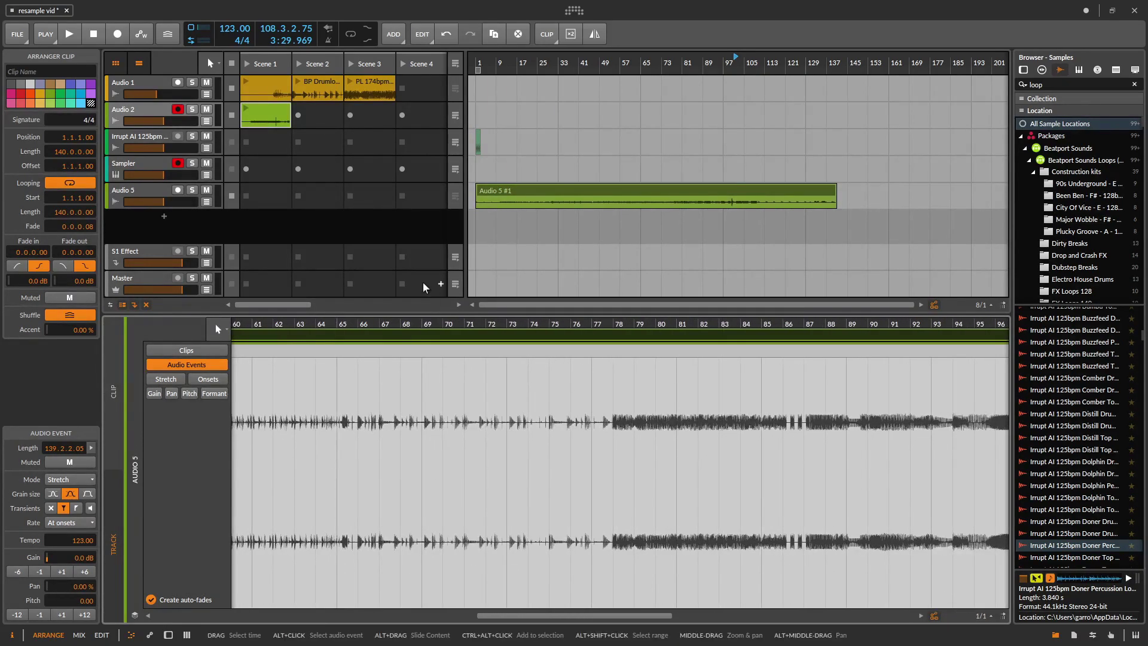
{"action": "left_click", "coordinate": [339, 326]}
{"action": "key", "text": "space"}
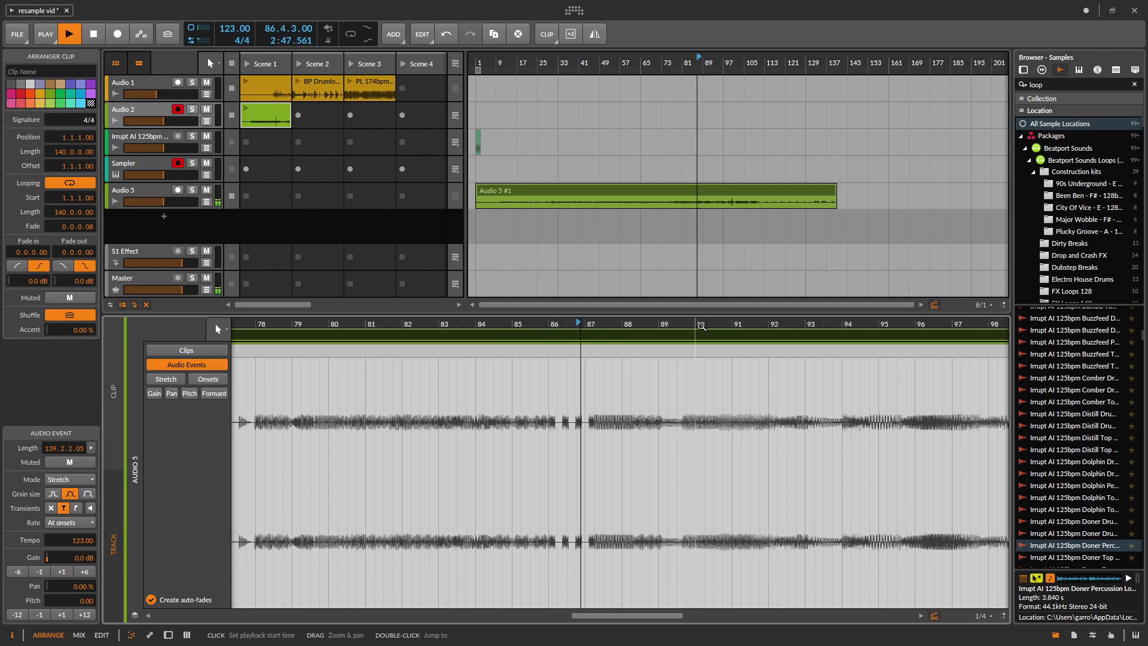
{"action": "left_click_drag", "start_coordinate": [715, 326], "coordinate": [444, 301]}
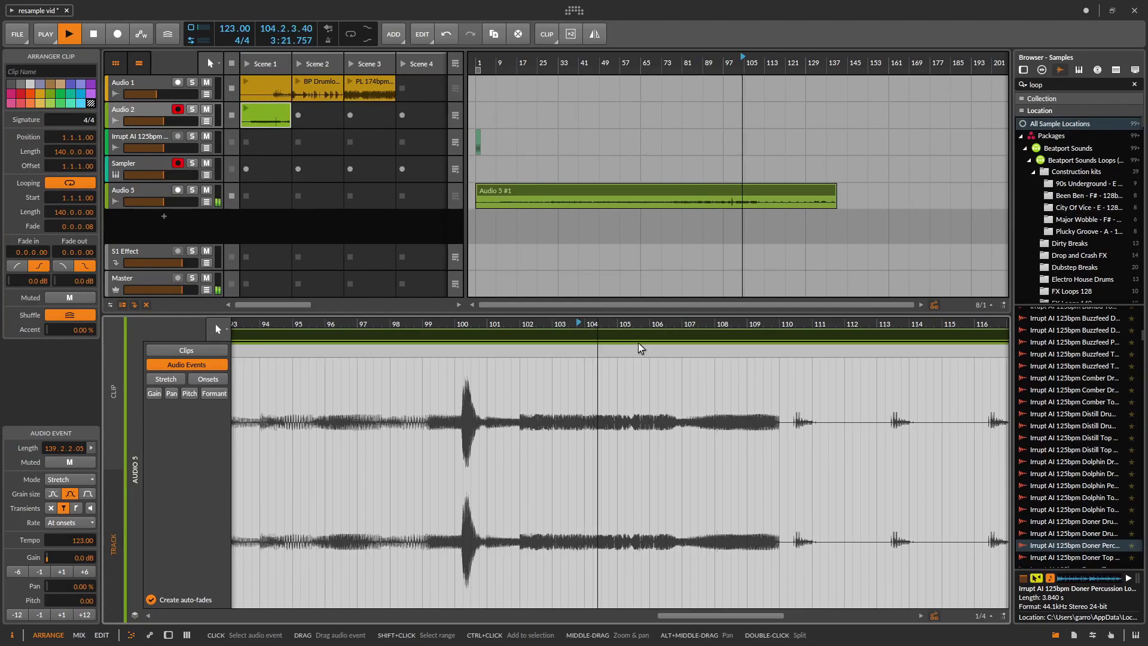
{"action": "left_click_drag", "start_coordinate": [704, 325], "coordinate": [730, 324]}
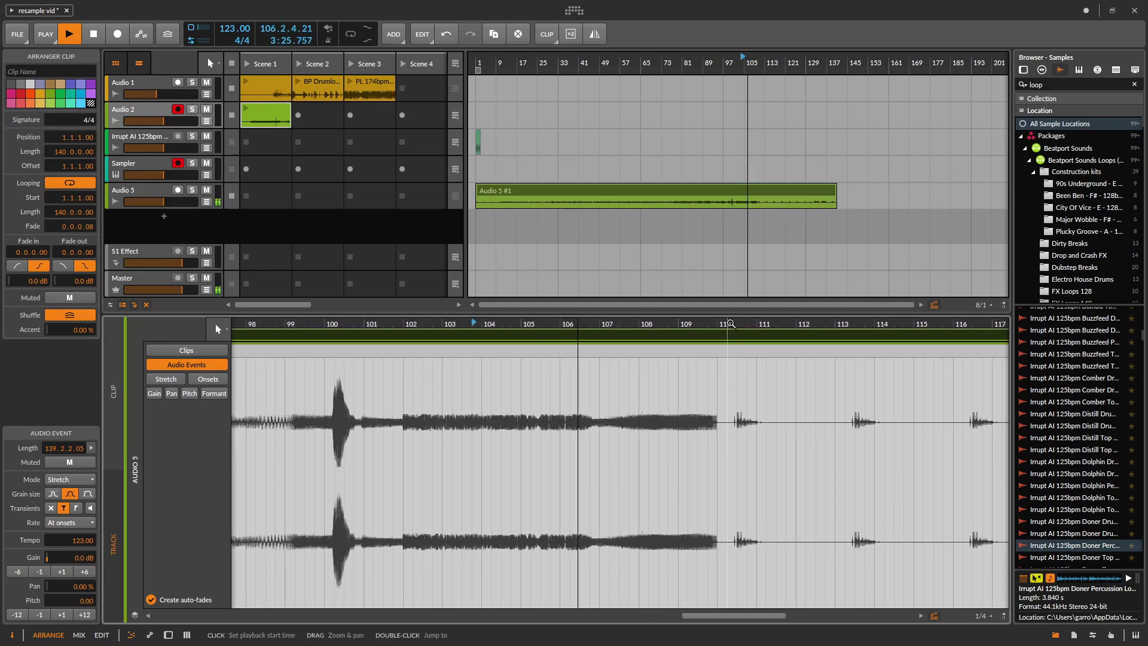
Copy the resampled arranger clip into Audio 1's Scene 4 slot and record its playback into Audio 2's Scene 2 slot
{"action": "left_click", "coordinate": [730, 324]}
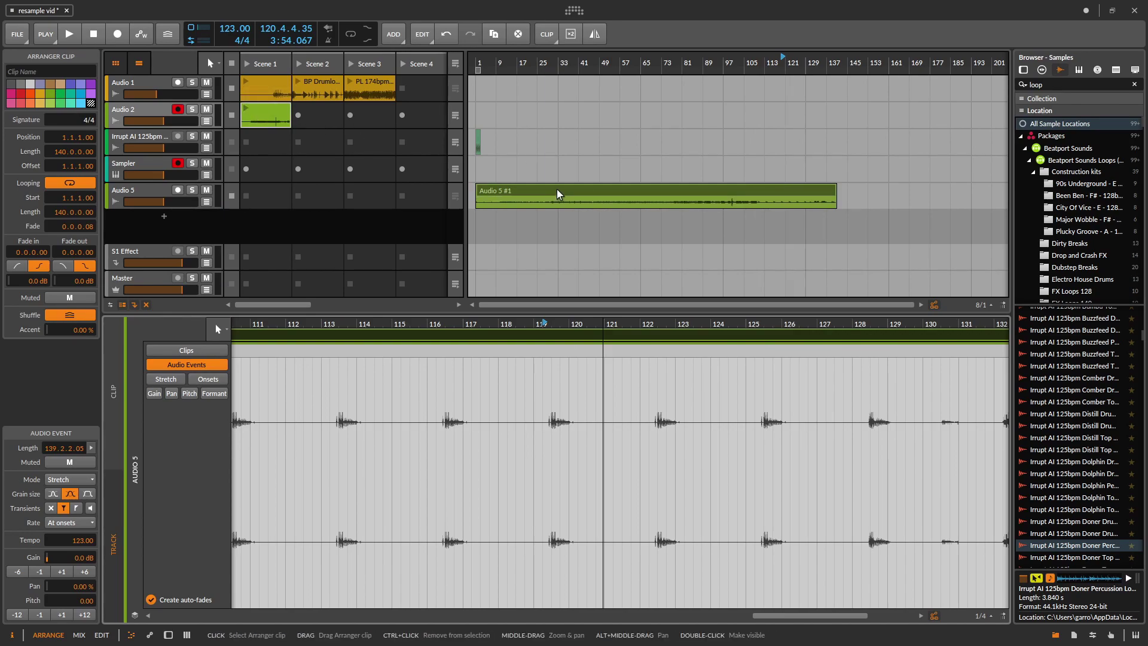
{"action": "left_click_drag", "start_coordinate": [557, 190], "coordinate": [407, 91]}
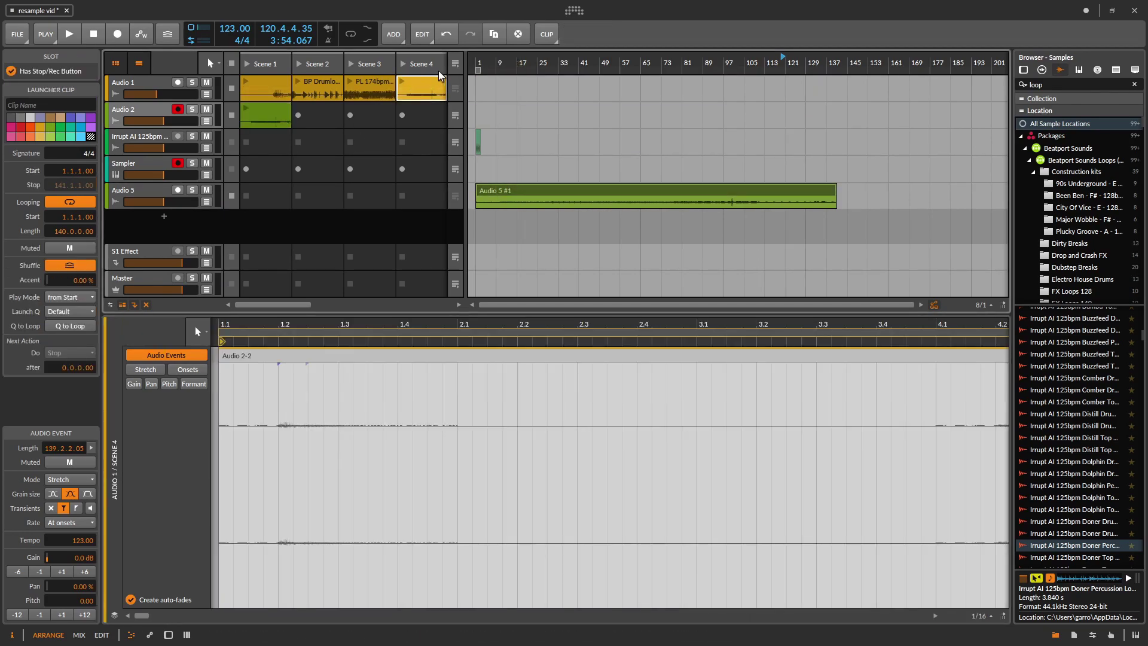
{"action": "left_click", "coordinate": [299, 117]}
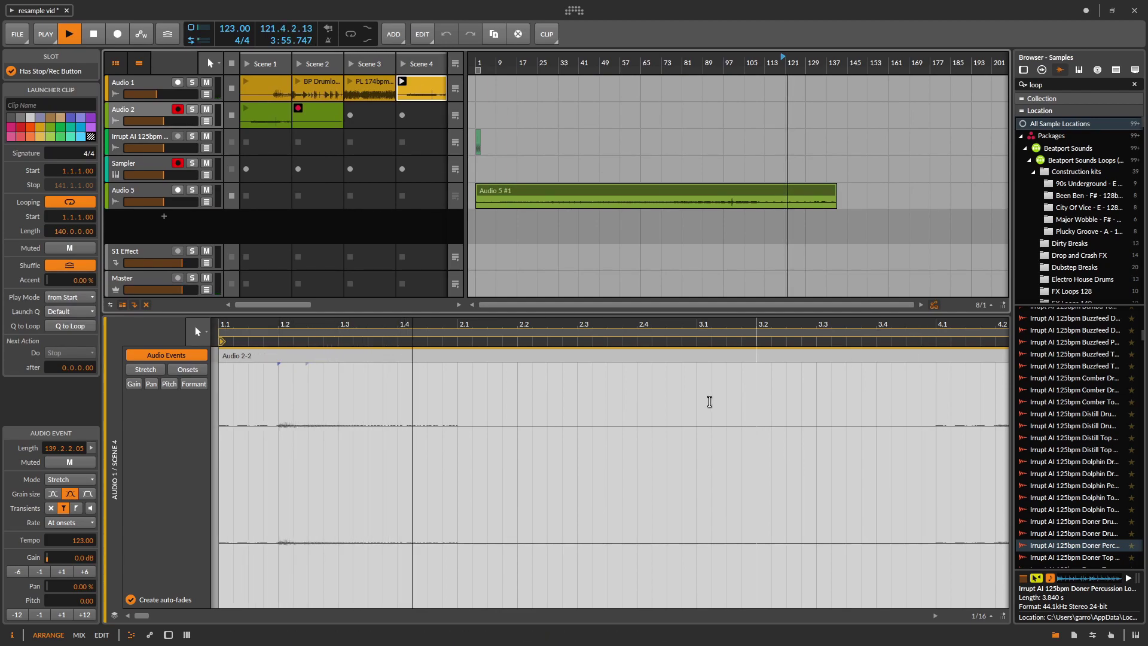
{"action": "left_click_drag", "start_coordinate": [640, 327], "coordinate": [291, 307]}
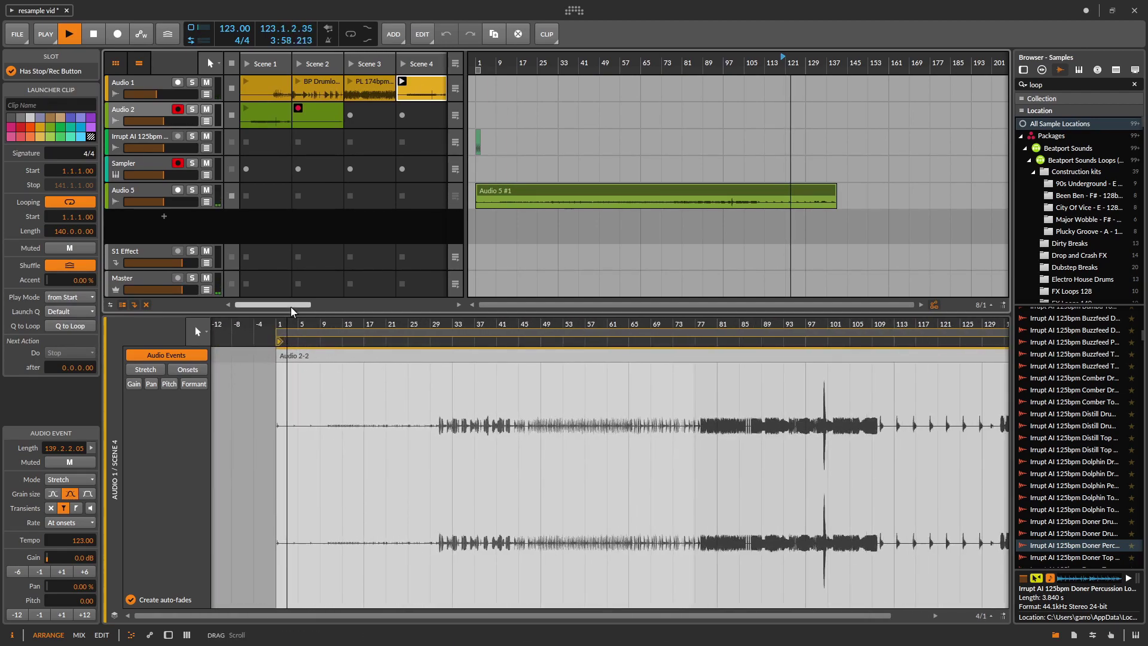
Switch the Scene 4 clip's audio event to Stretch HD and set its tempo to 20
{"action": "left_click", "coordinate": [70, 480]}
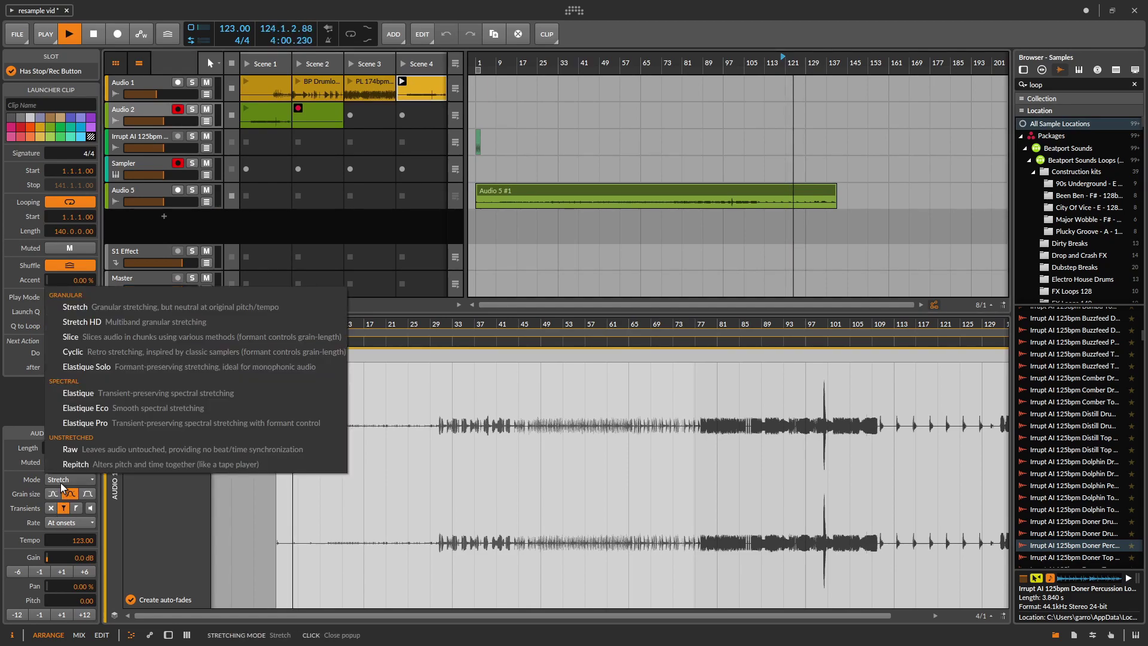
{"action": "left_click", "coordinate": [118, 321]}
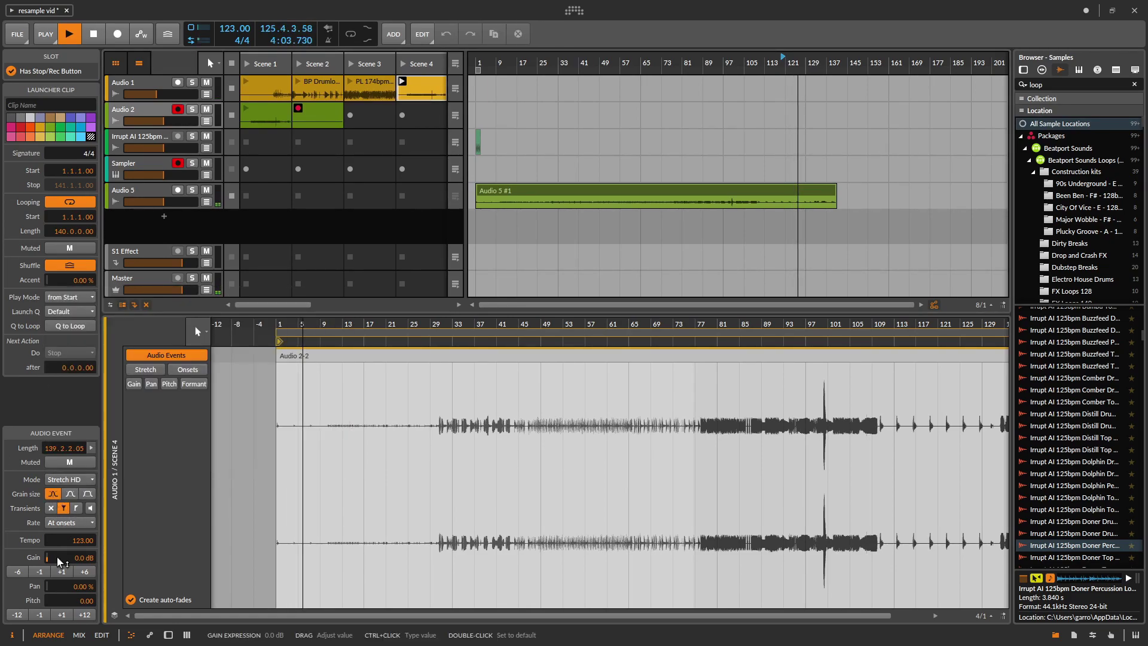
{"action": "left_click_drag", "start_coordinate": [75, 542], "coordinate": [103, 584]}
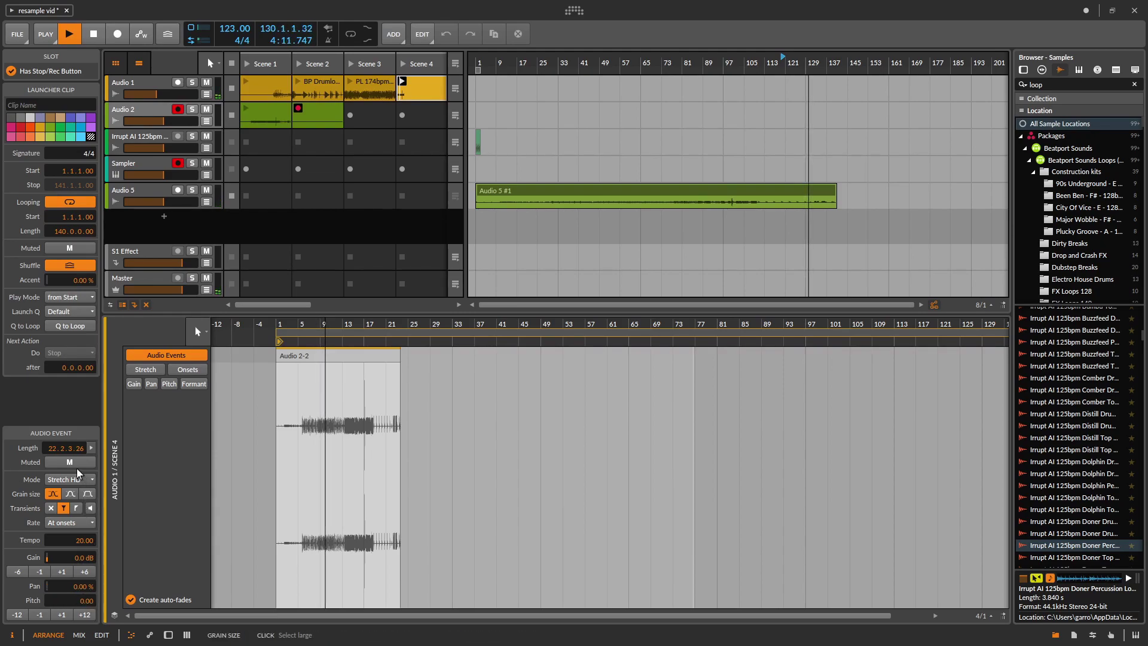
Set the Scene 4 event to a 1/16 transient rate and large grain size, with pitch 9 and tempo 76
{"action": "left_click", "coordinate": [81, 525]}
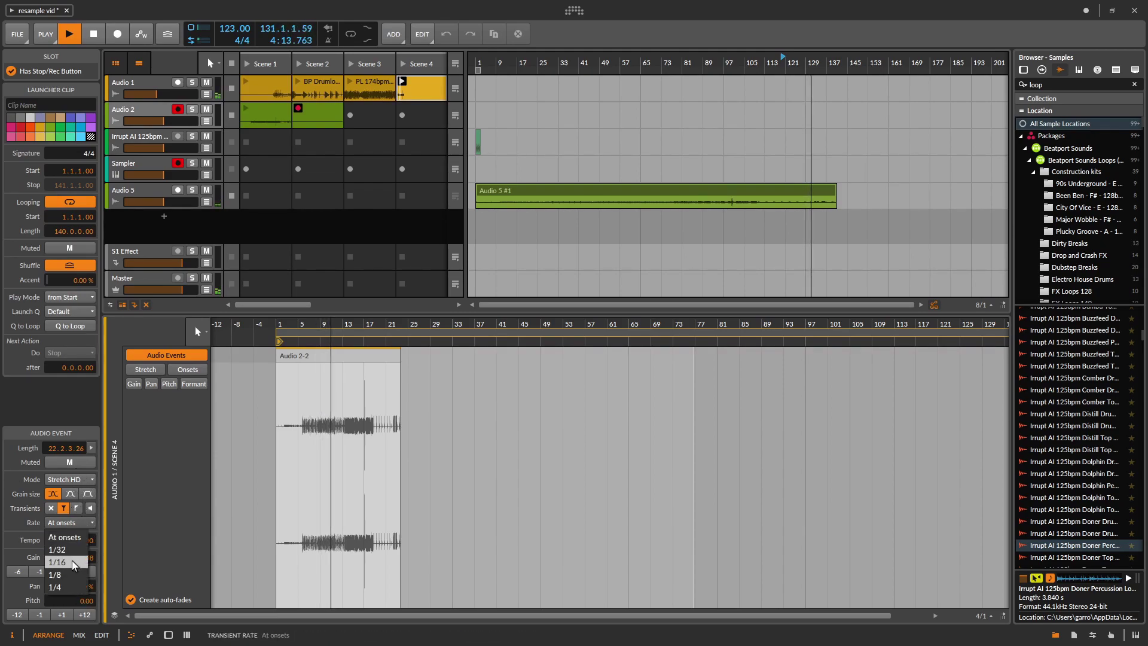
{"action": "left_click", "coordinate": [78, 540]}
{"action": "left_click", "coordinate": [88, 494]}
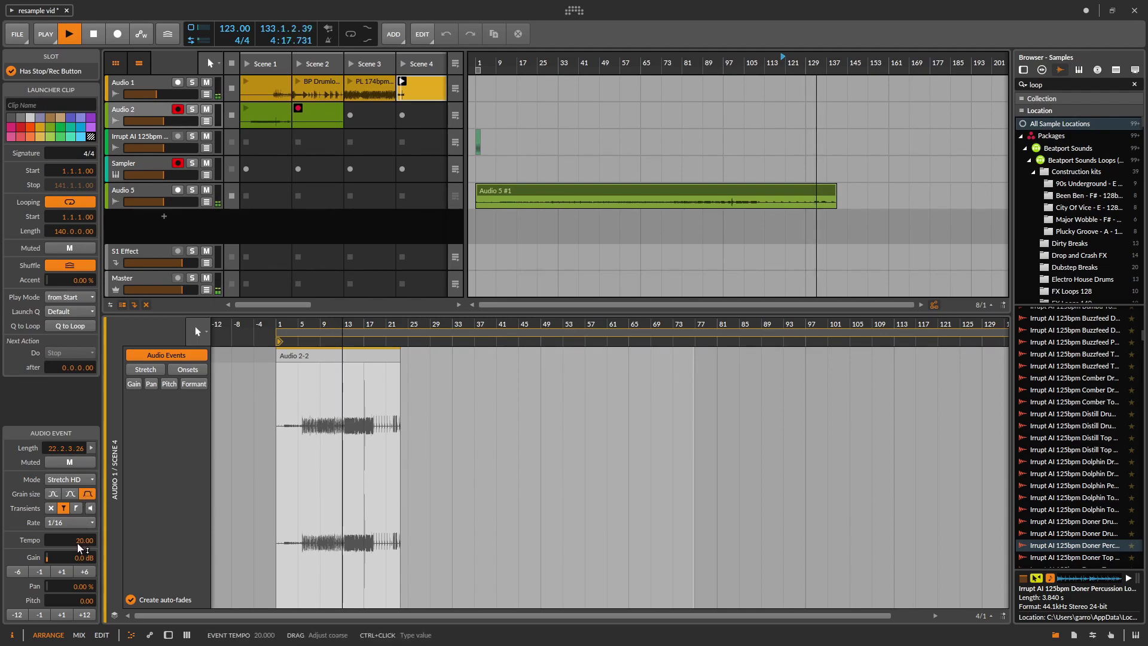
{"action": "left_click_drag", "start_coordinate": [81, 601], "coordinate": [81, 622]}
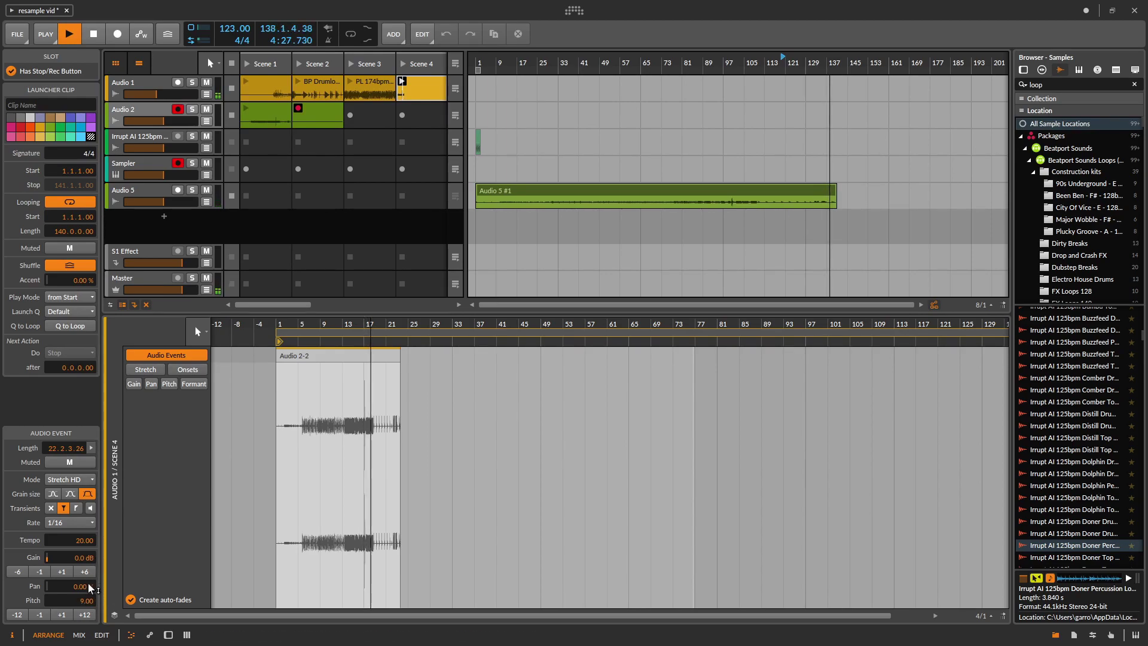
{"action": "left_click_drag", "start_coordinate": [70, 540], "coordinate": [69, 509]}
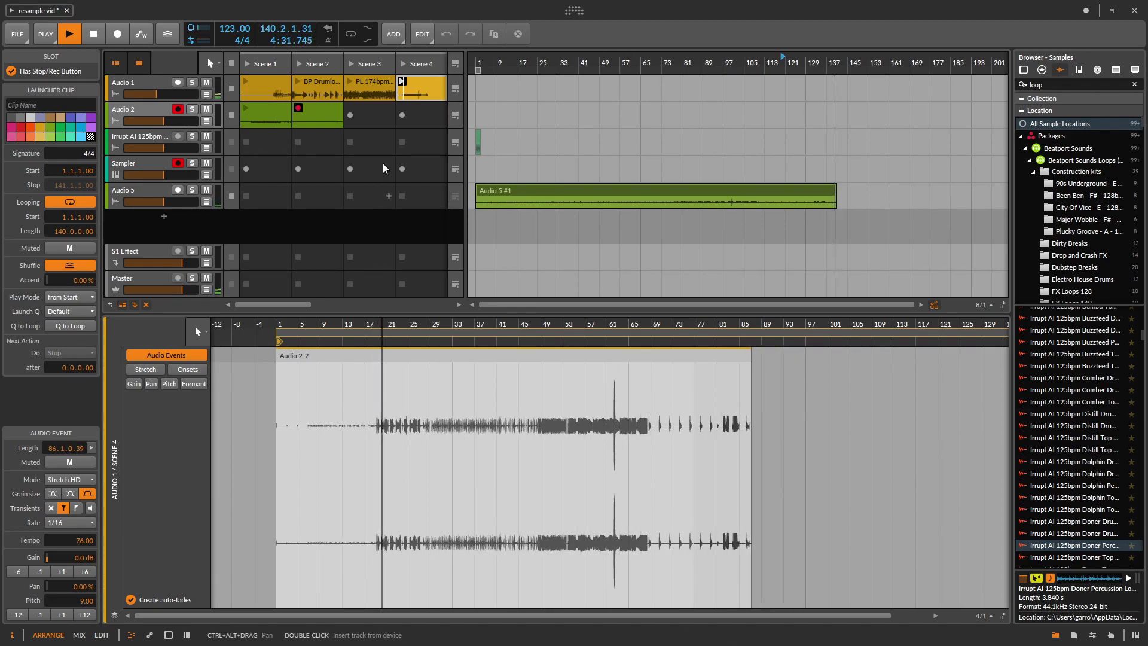
Add the Blur effect to Audio 1, with left delays of 44.2 and 1.14 ms and right delays of 10.5 and 146 ms
{"action": "double_click", "coordinate": [147, 83]}
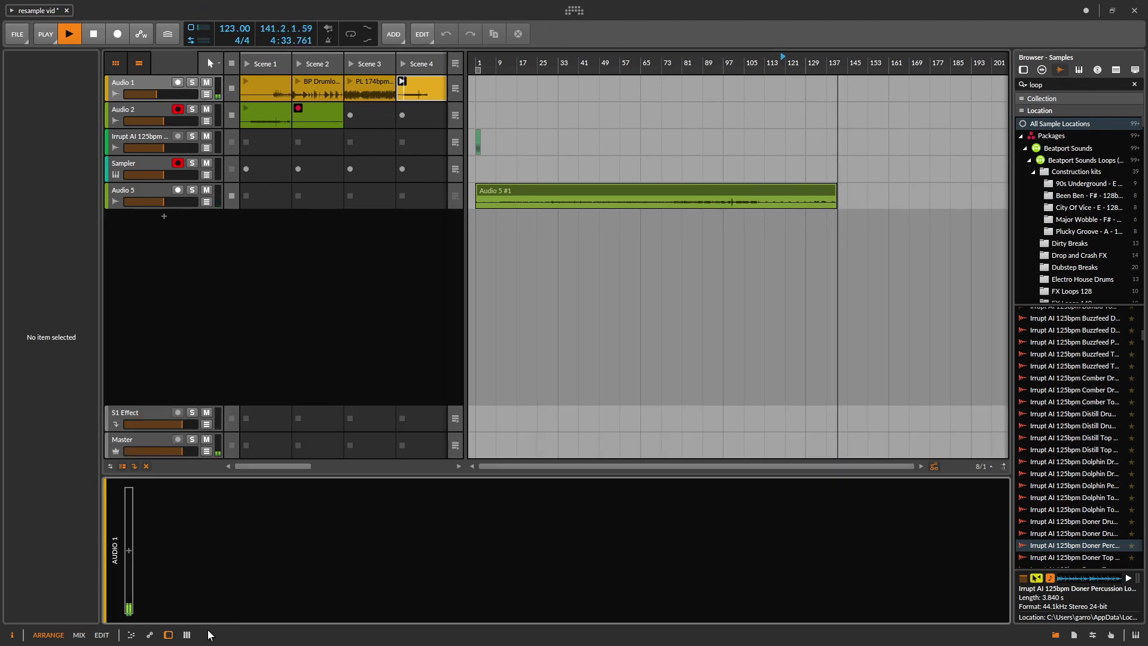
{"action": "left_click", "coordinate": [127, 551]}
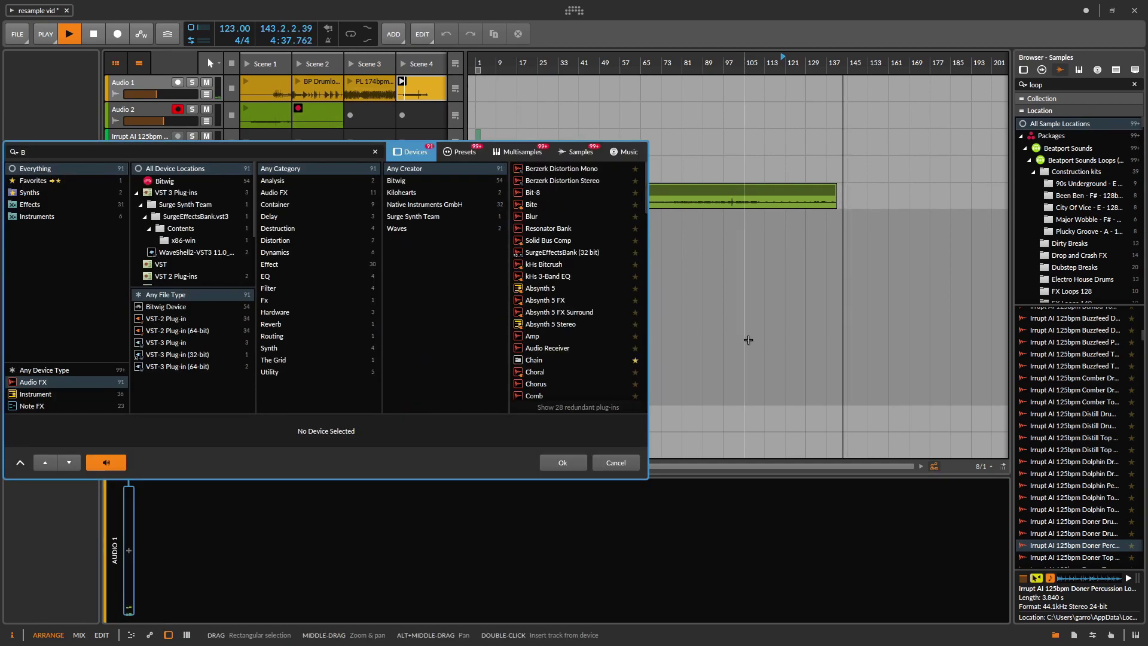
{"action": "type", "text": "BLUR"}
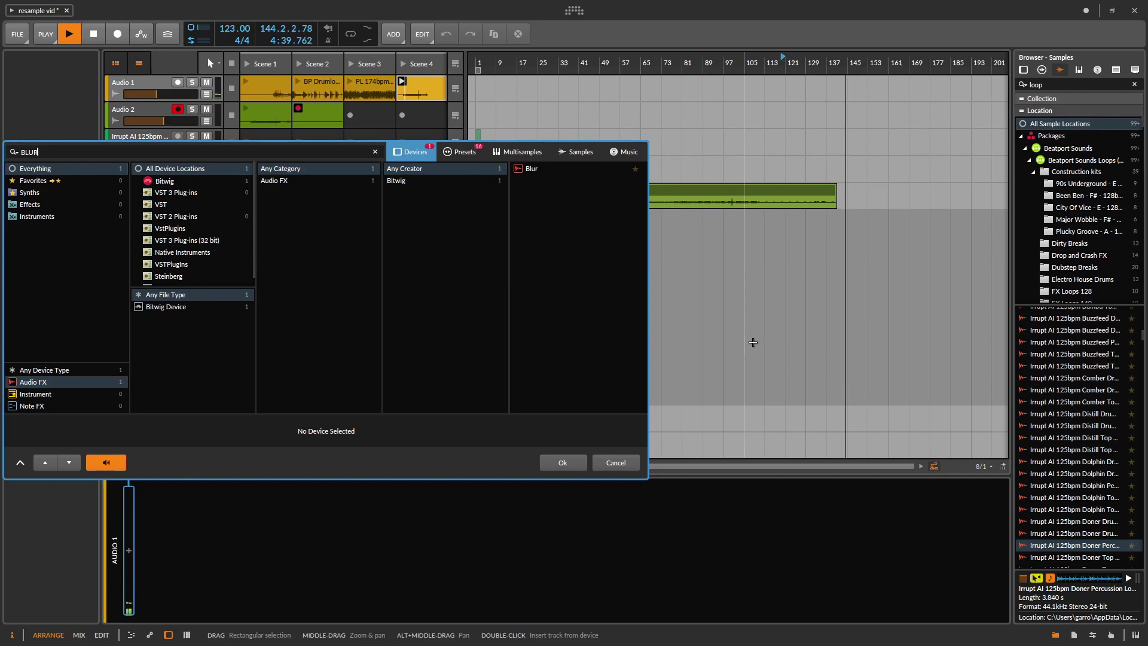
{"action": "double_click", "coordinate": [533, 169]}
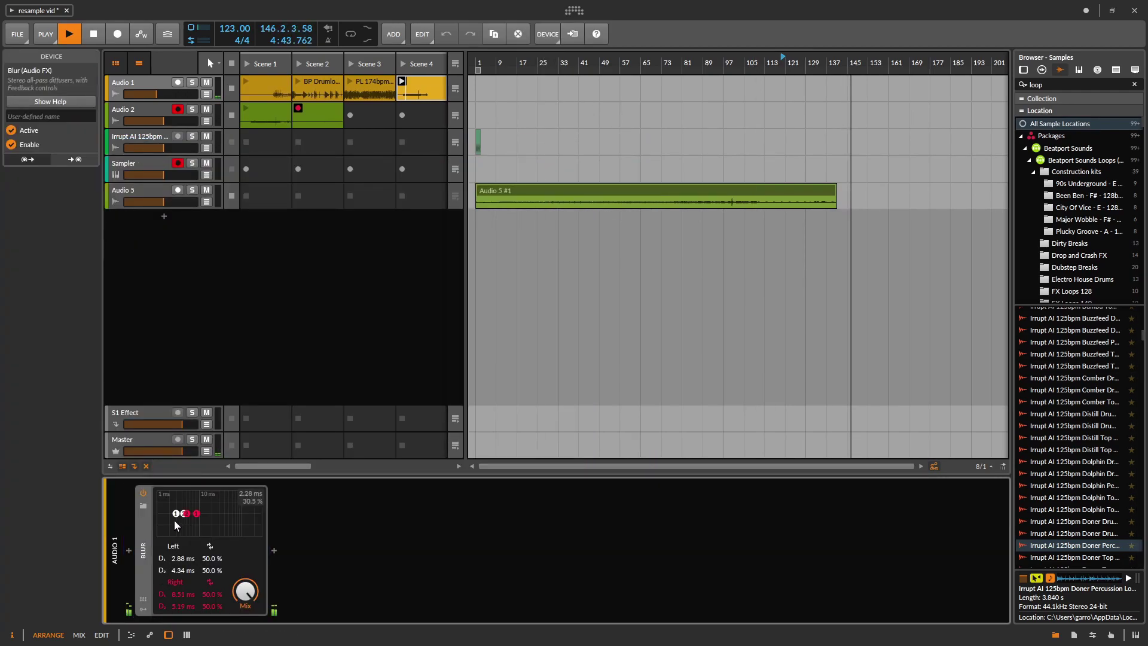
{"action": "left_click_drag", "start_coordinate": [188, 518], "coordinate": [229, 520]}
Add Delay-2 after Blur, raise its mix, and set unsynced delay times of 853 ms left and 677 ms right
{"action": "left_click", "coordinate": [274, 551]}
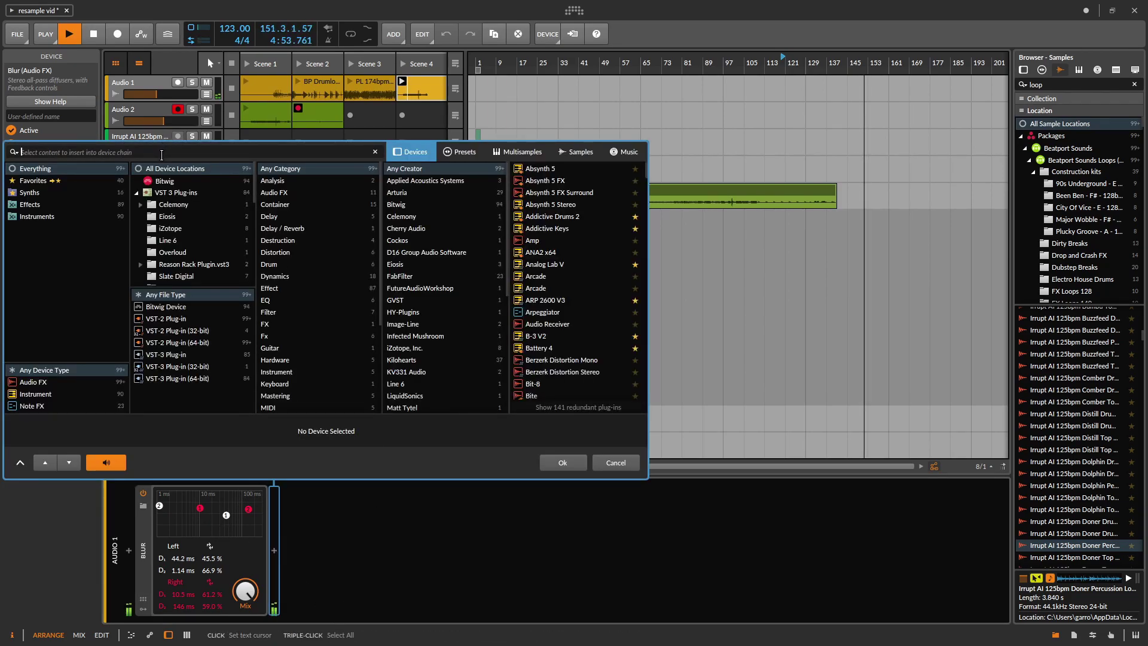
{"action": "type", "text": "DE"}
{"action": "left_click", "coordinate": [566, 192]}
{"action": "left_click", "coordinate": [569, 460]}
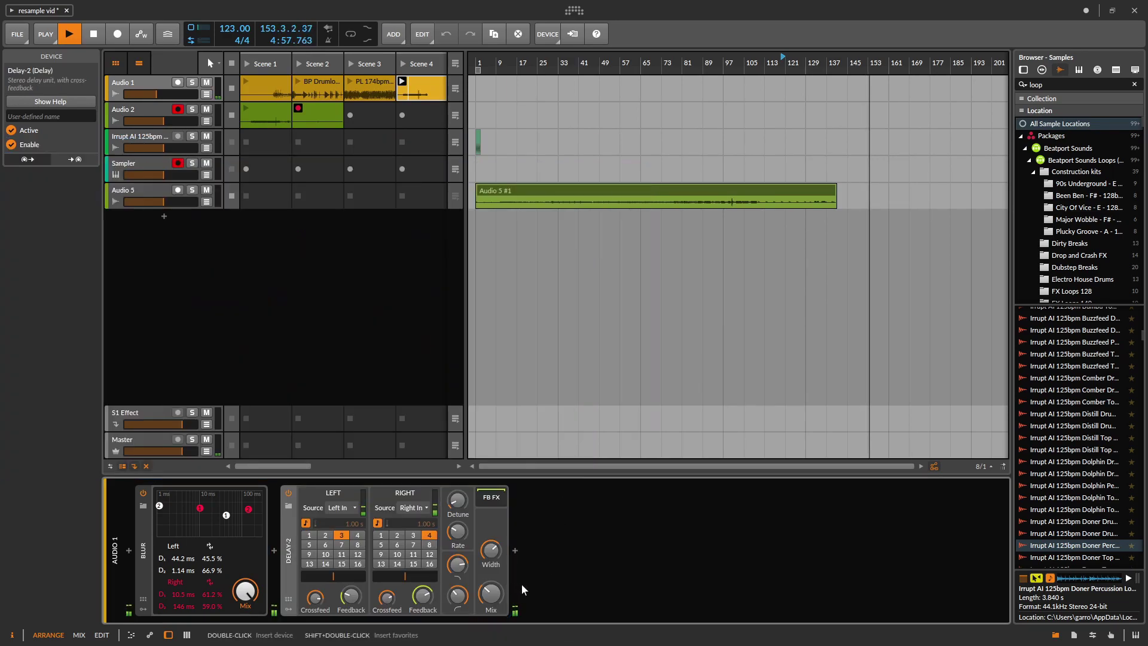
{"action": "left_click_drag", "start_coordinate": [491, 593], "coordinate": [491, 572]}
{"action": "left_click", "coordinate": [378, 524]}
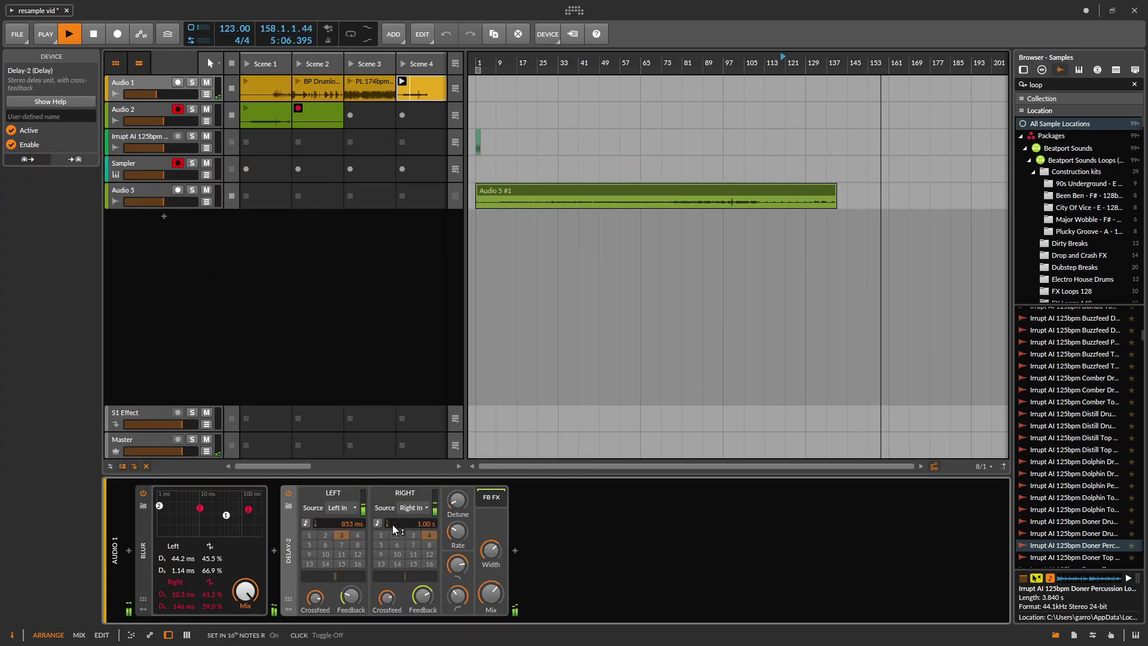
{"action": "left_click_drag", "start_coordinate": [393, 525], "coordinate": [414, 526]}
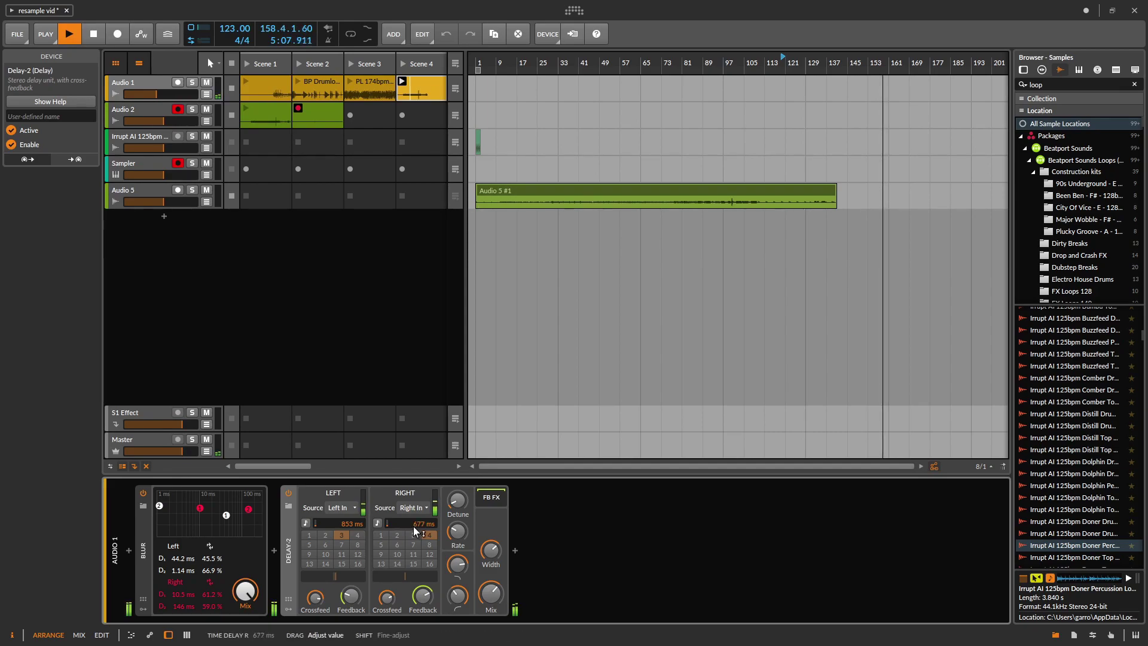
Sweep the tempo of Audio 1's Scene 4 event up to 207 and back down, and adjust its pitch
{"action": "double_click", "coordinate": [424, 84]}
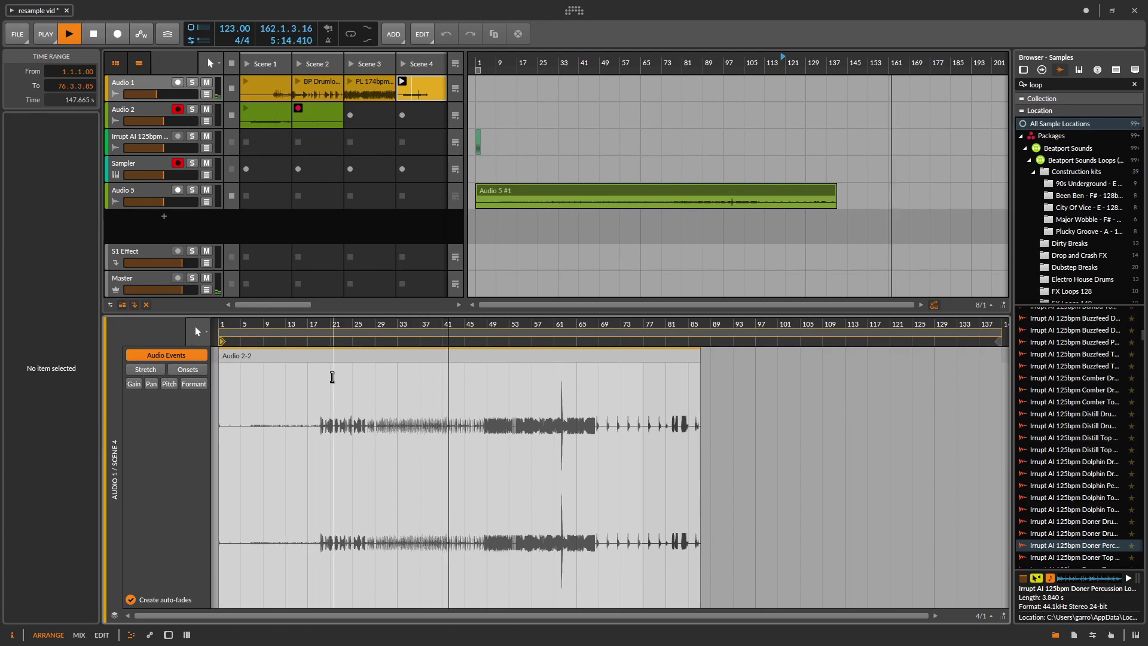
{"action": "left_click", "coordinate": [329, 362]}
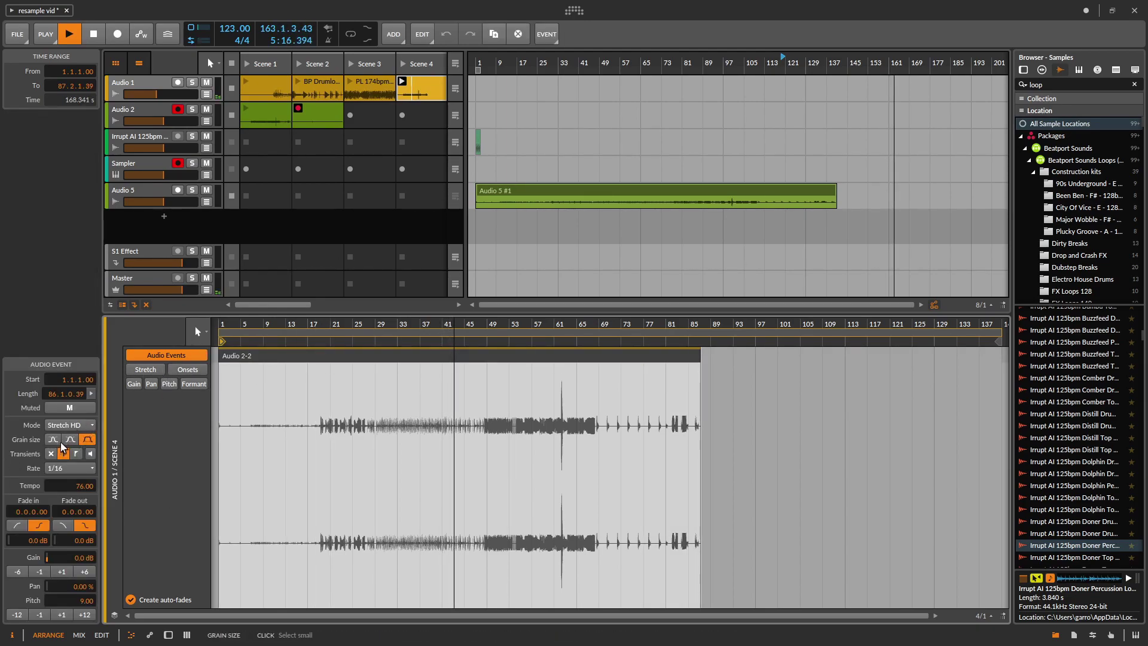
{"action": "left_click_drag", "start_coordinate": [78, 484], "coordinate": [78, 405]}
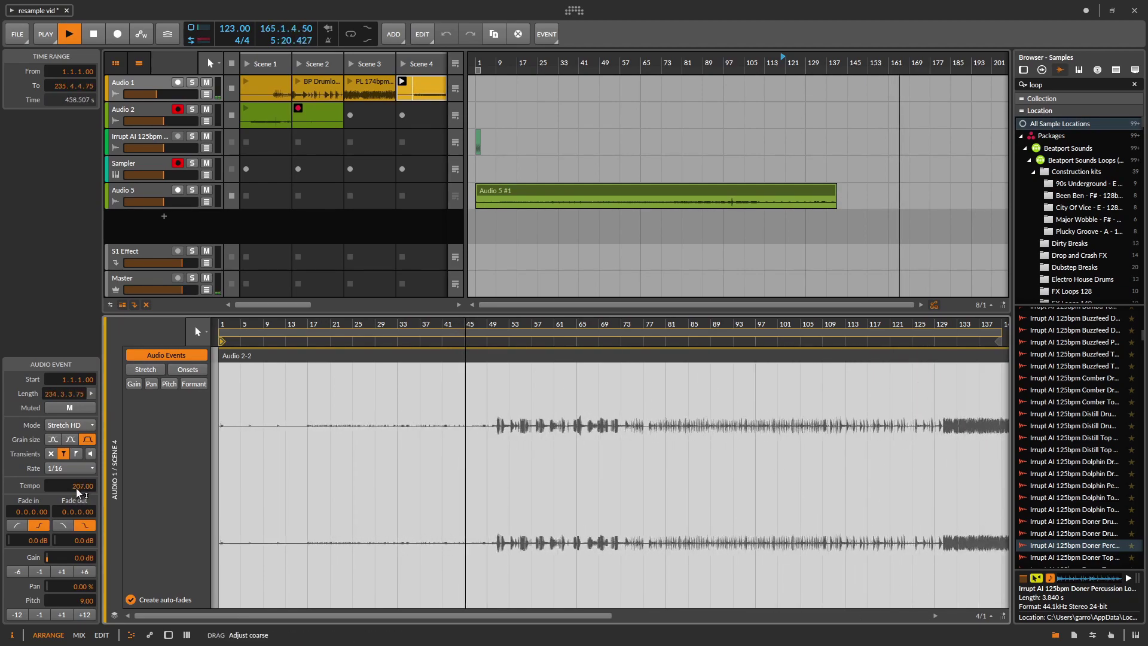
{"action": "left_click_drag", "start_coordinate": [89, 486], "coordinate": [89, 519]}
{"action": "mouse_move", "coordinate": [75, 606]}
{"action": "left_mouse_down"}
{"action": "mouse_move", "coordinate": [75, 588]}
{"action": "mouse_move", "coordinate": [75, 608]}
{"action": "left_mouse_up"}
Switch the Scene 4 event to Elastique Pro with formant 20, and set its pitch to -20
{"action": "left_click", "coordinate": [72, 434]}
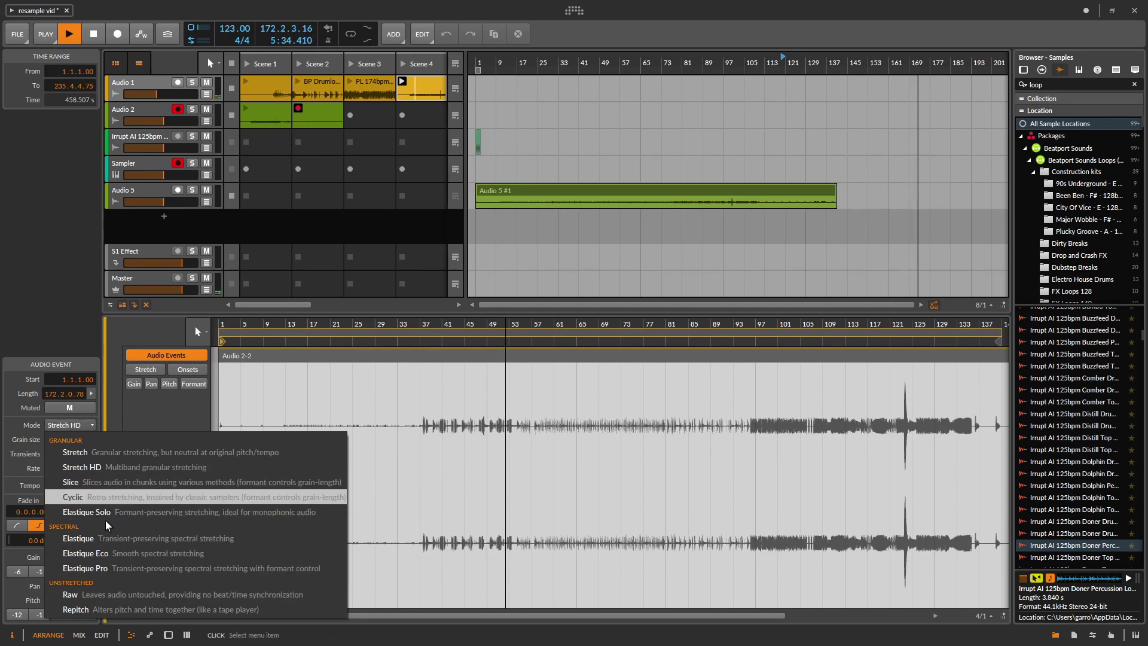
{"action": "left_click", "coordinate": [122, 570]}
{"action": "left_click_drag", "start_coordinate": [84, 445], "coordinate": [80, 503]}
{"action": "left_click_drag", "start_coordinate": [82, 604], "coordinate": [82, 618]}
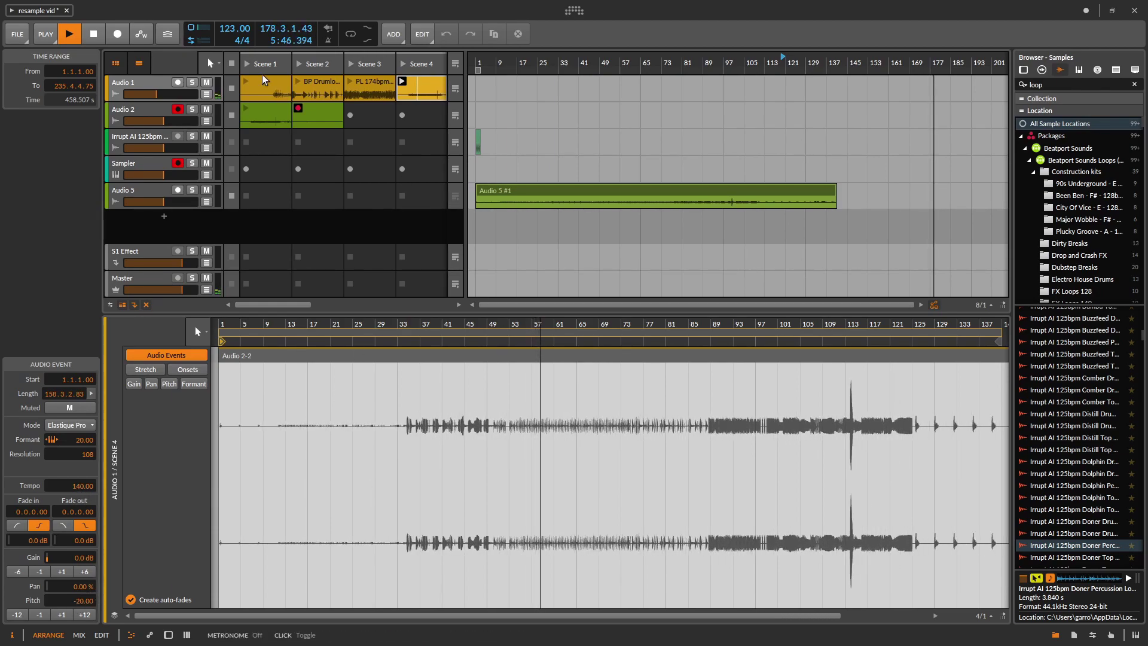
Set Delay-2's mix to 100%, and move Blur's delays to 7.17 and 84.9 ms left and 10.5 and 9.52 ms right
{"action": "double_click", "coordinate": [131, 87]}
{"action": "left_click_drag", "start_coordinate": [491, 593], "coordinate": [491, 570]}
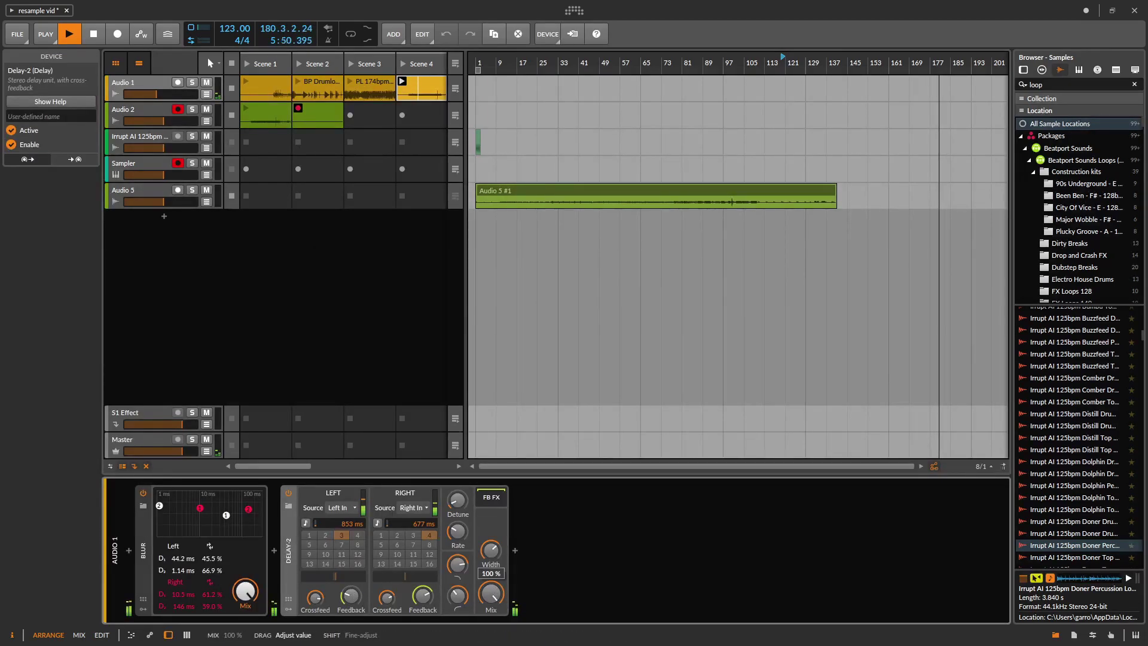
{"action": "left_click_drag", "start_coordinate": [315, 598], "coordinate": [315, 600]}
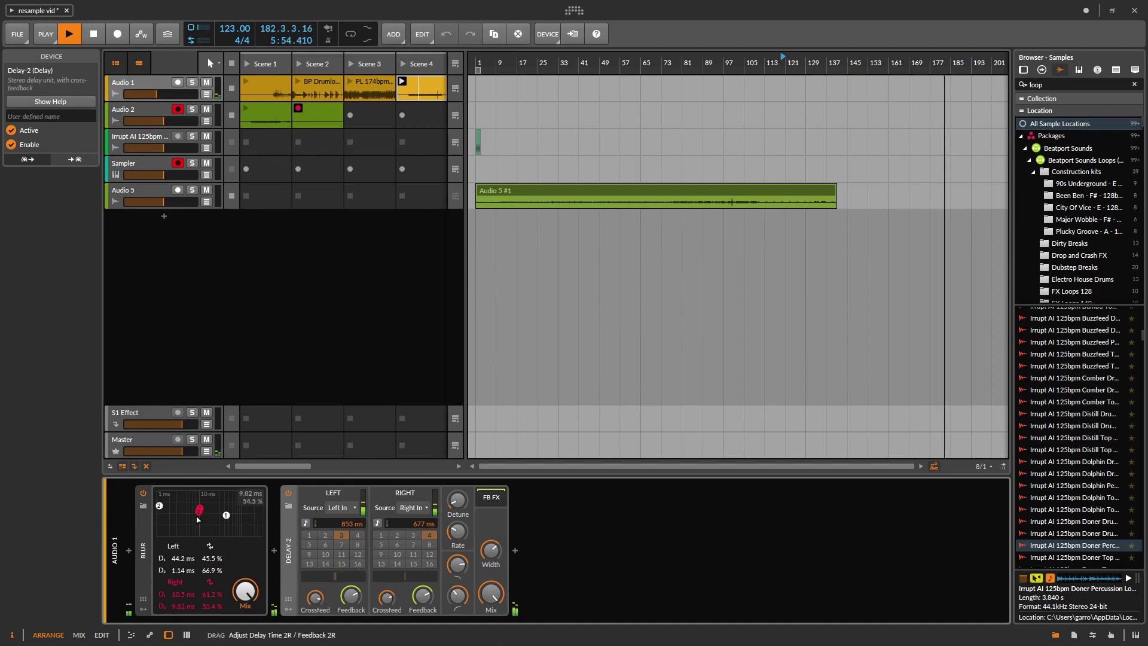
{"action": "left_click_drag", "start_coordinate": [216, 524], "coordinate": [247, 520]}
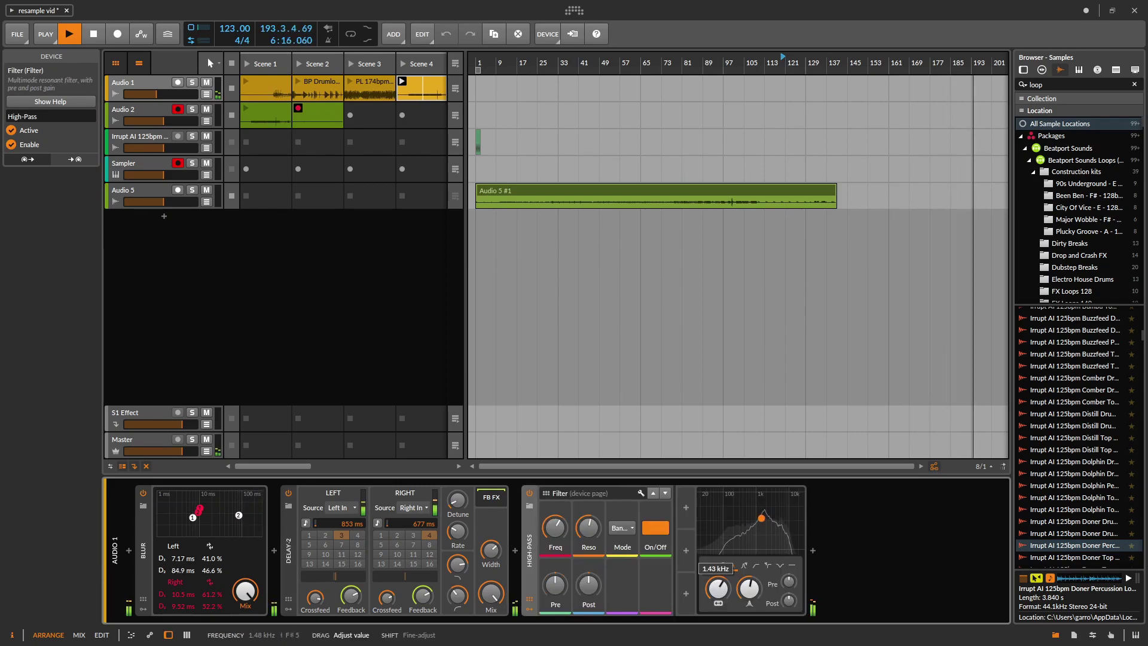
Sweep the cutoff frequency of Audio 1's High-Pass filter, and disable the filter
{"action": "left_click_drag", "start_coordinate": [719, 588], "coordinate": [718, 625]}
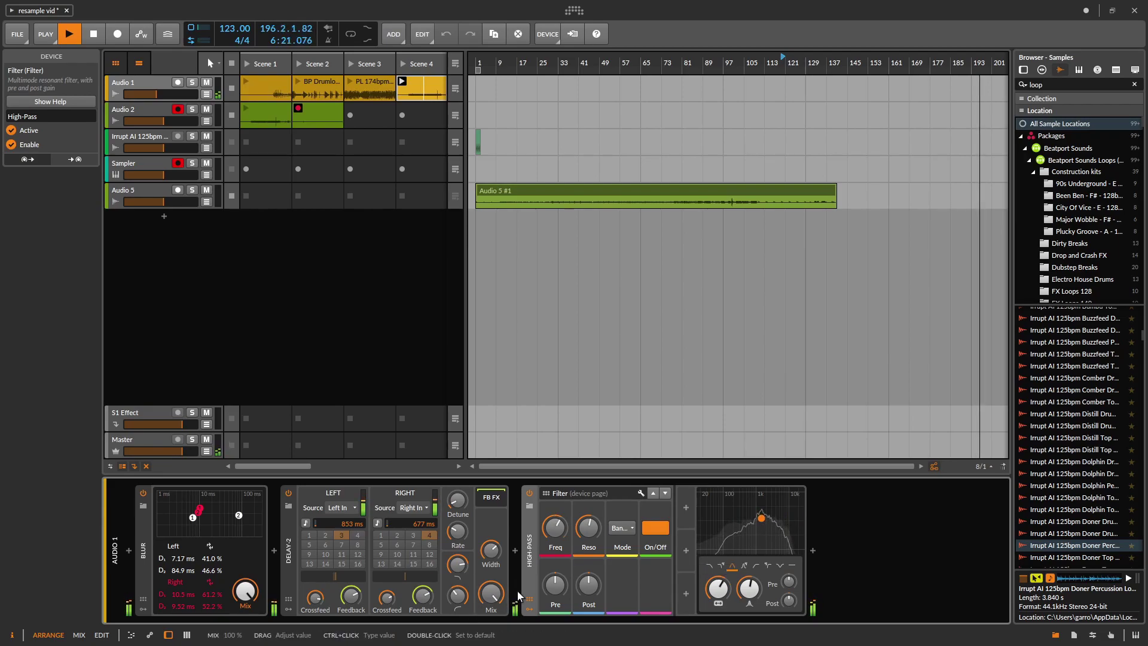
{"action": "left_click", "coordinate": [145, 612]}
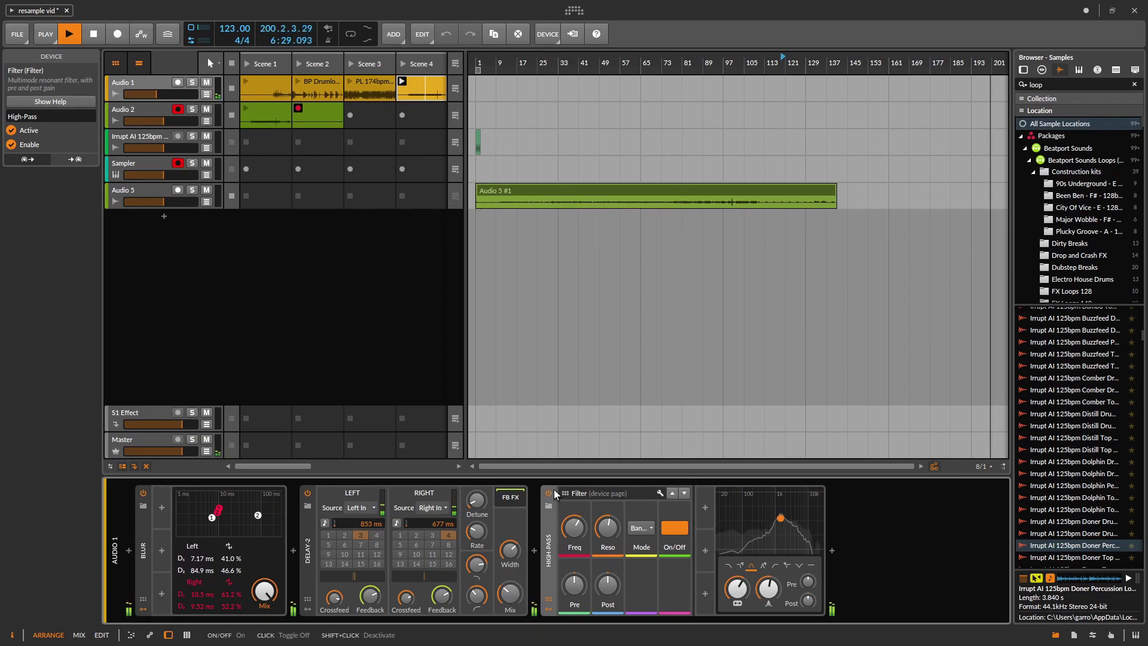
{"action": "left_click", "coordinate": [549, 494]}
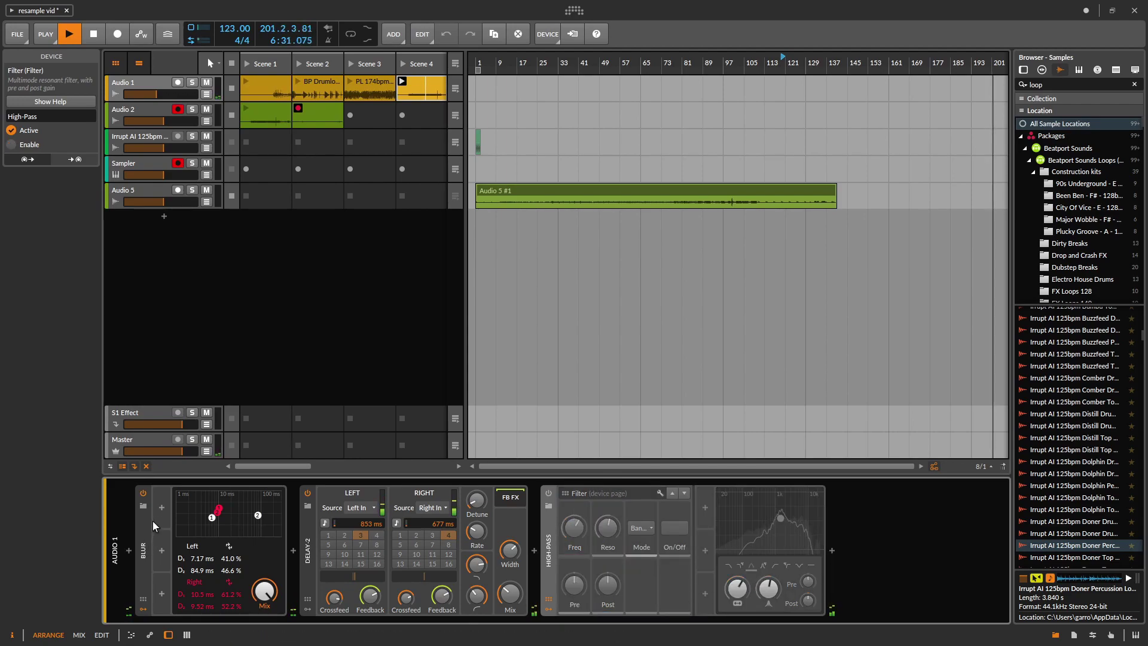
Add a Beat LFO modulator to Blur and map it to all the left and right delay times and feedbacks
{"action": "left_click", "coordinate": [162, 507]}
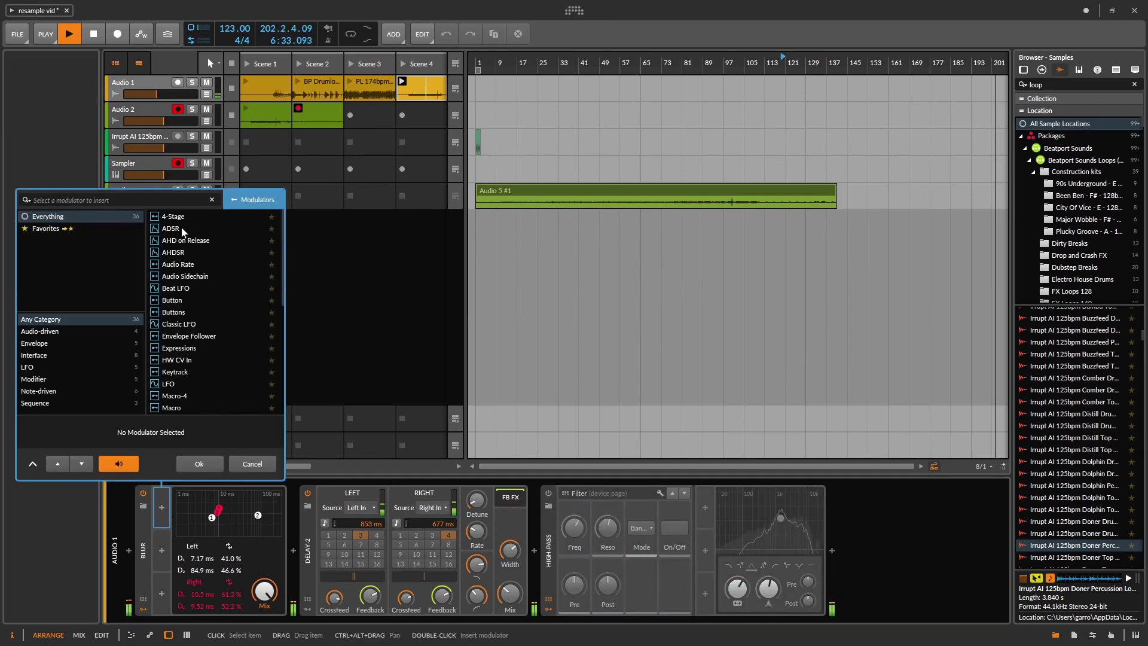
{"action": "left_click", "coordinate": [180, 287]}
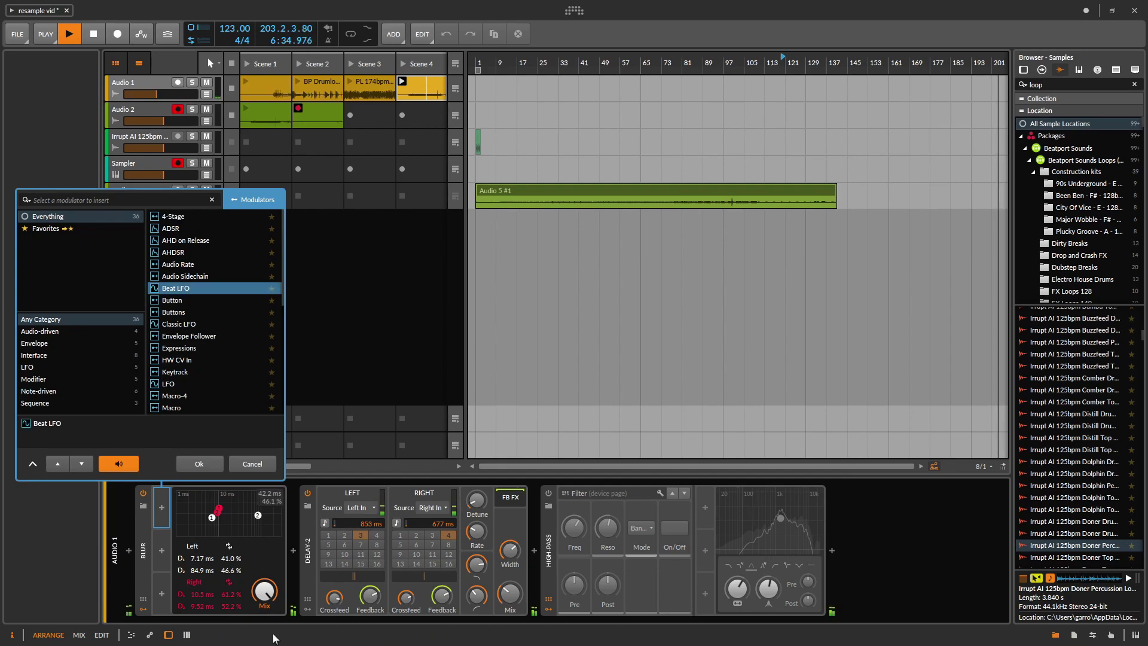
{"action": "left_click", "coordinate": [199, 463]}
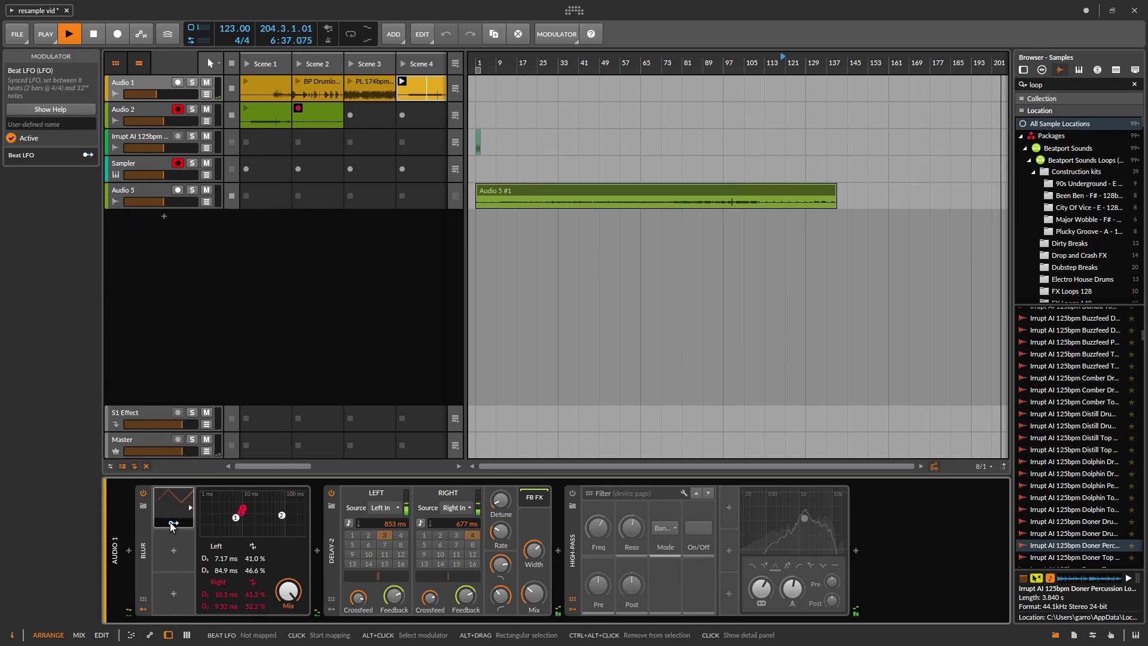
{"action": "left_click_drag", "start_coordinate": [232, 558], "coordinate": [260, 618]}
Lower Delay-2's left-channel feedback and adjust its cut filter
{"action": "left_click_drag", "start_coordinate": [395, 596], "coordinate": [394, 602]}
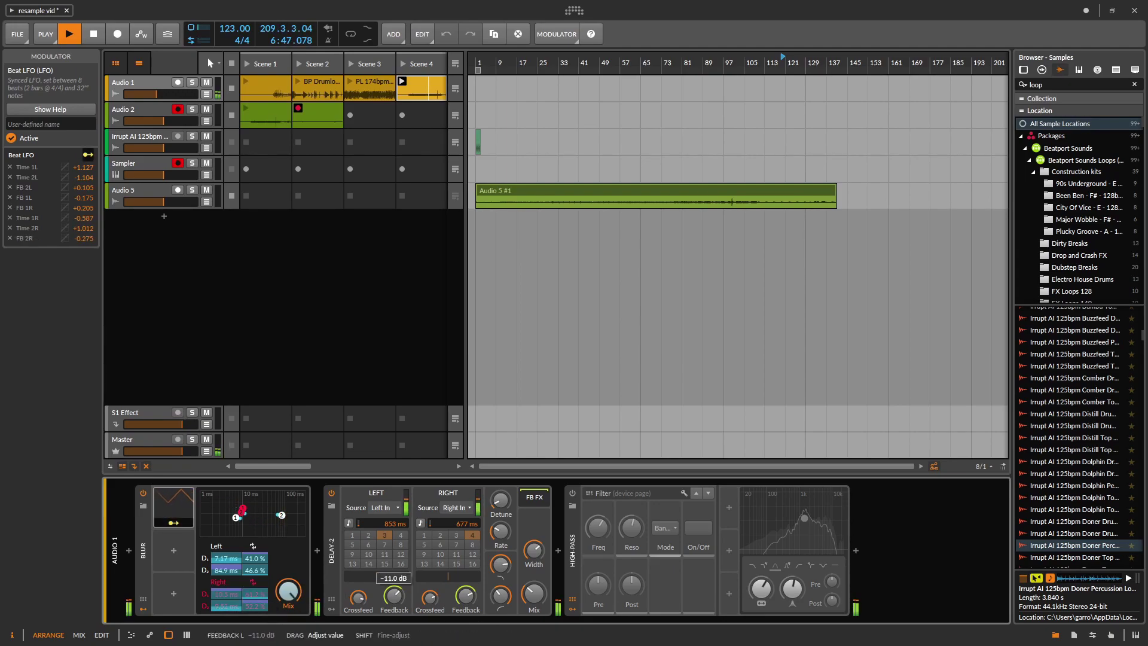
{"action": "left_click_drag", "start_coordinate": [501, 597], "coordinate": [501, 613]}
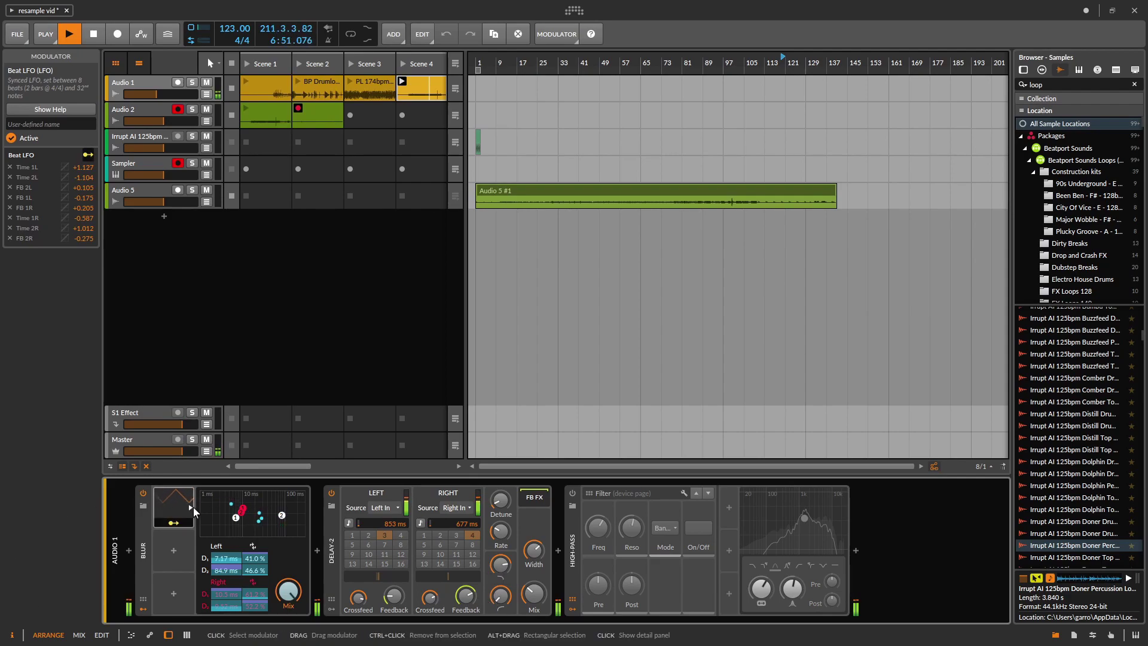
Delete the Beat LFO modulator and the Blur device from Audio 1's device chain
{"action": "left_click", "coordinate": [164, 493]}
{"action": "key", "text": "Delete"}
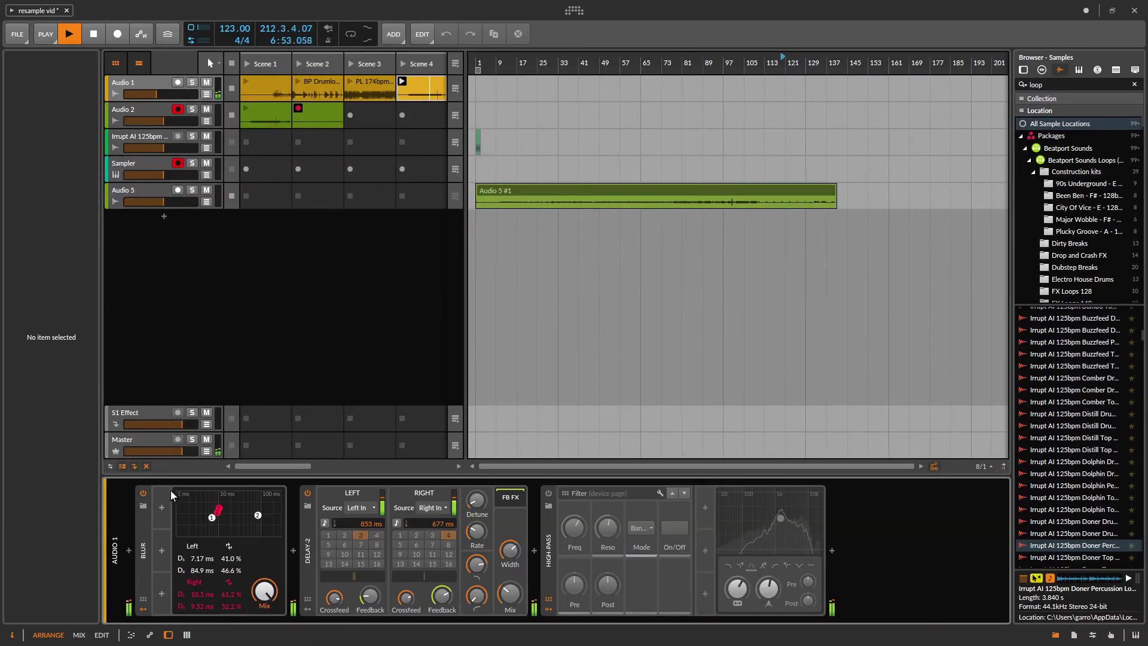
{"action": "left_click", "coordinate": [143, 569]}
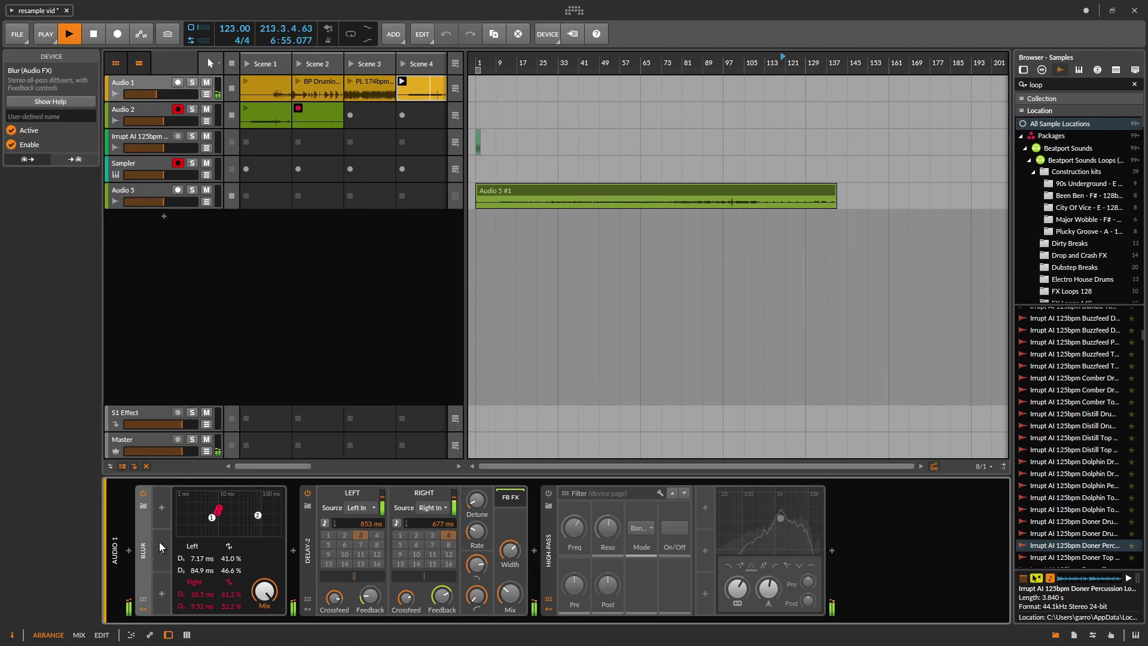
{"action": "key", "text": "Delete"}
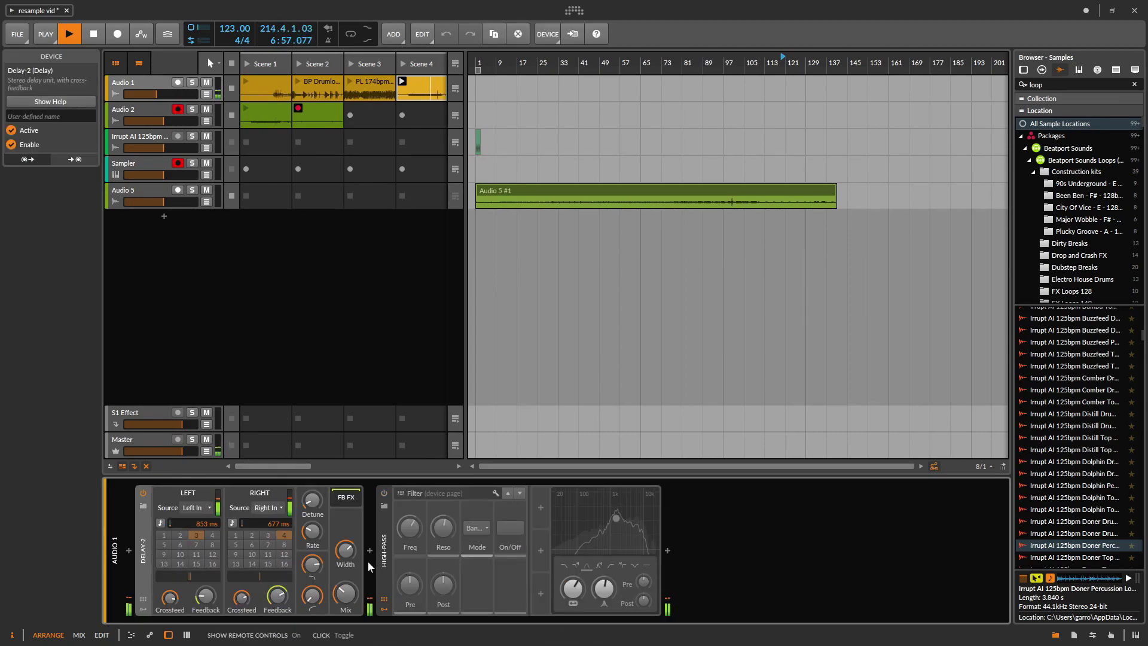
Insert a Pitch Shifter before Delay-2 on Audio 1, set its pitch to 9.00 st and adjust the grain rate to 3.63 Hz
{"action": "left_click", "coordinate": [129, 549]}
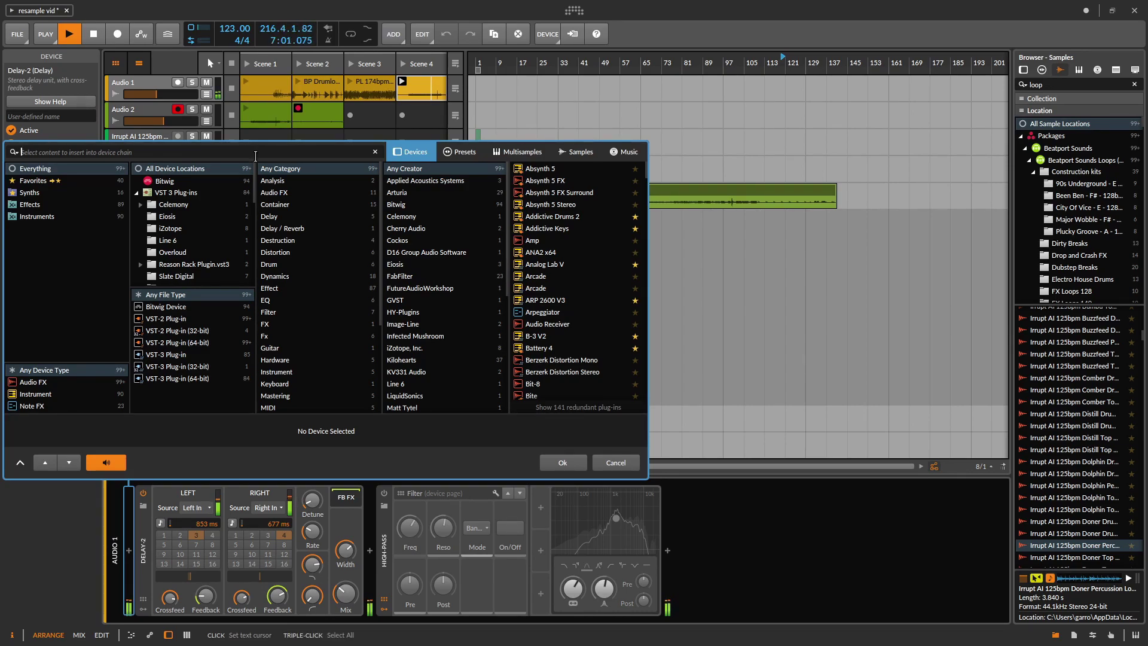
{"action": "type", "text": "REVE"}
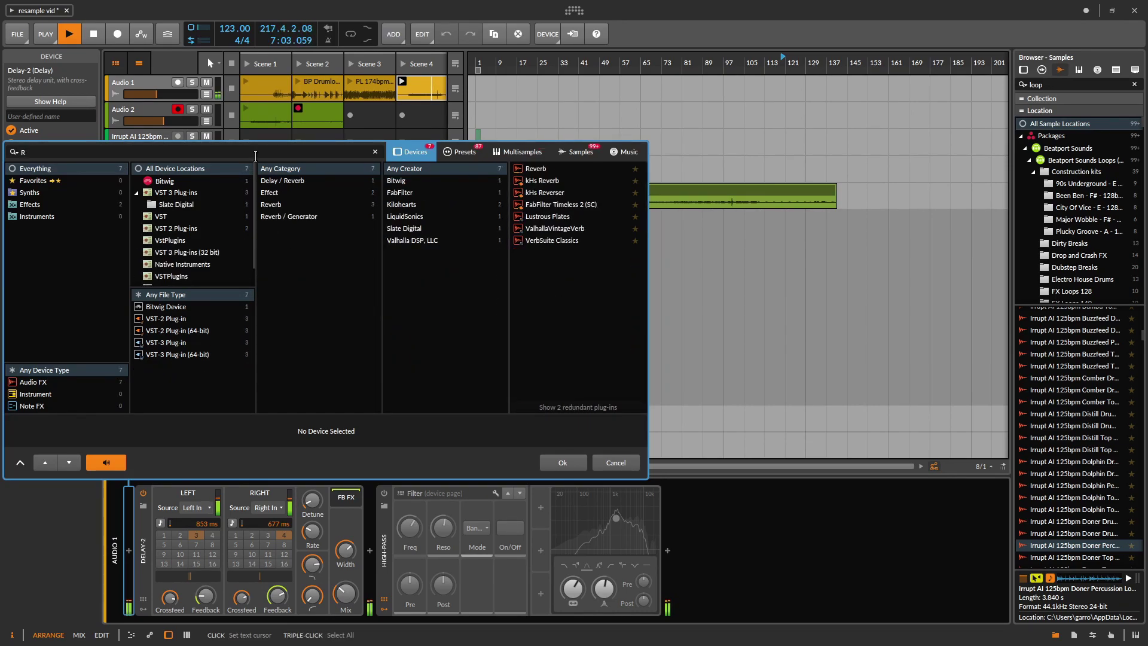
{"action": "key", "text": "BackSpace"}
{"action": "type", "text": "PITCH"}
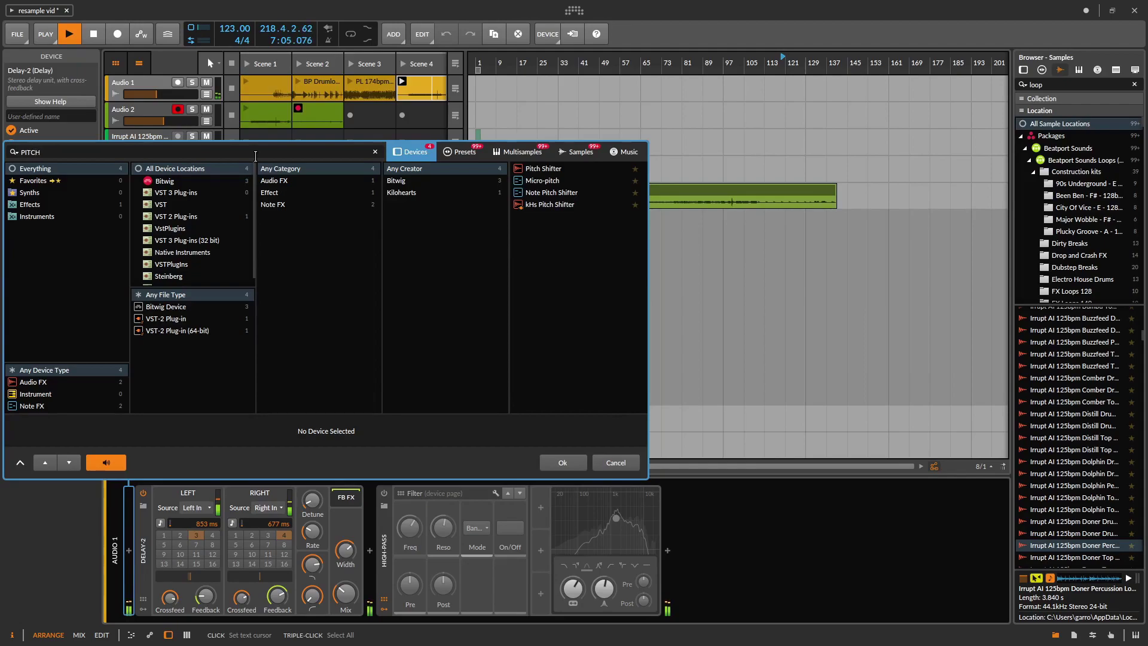
{"action": "left_click", "coordinate": [569, 169]}
{"action": "left_click", "coordinate": [557, 461]}
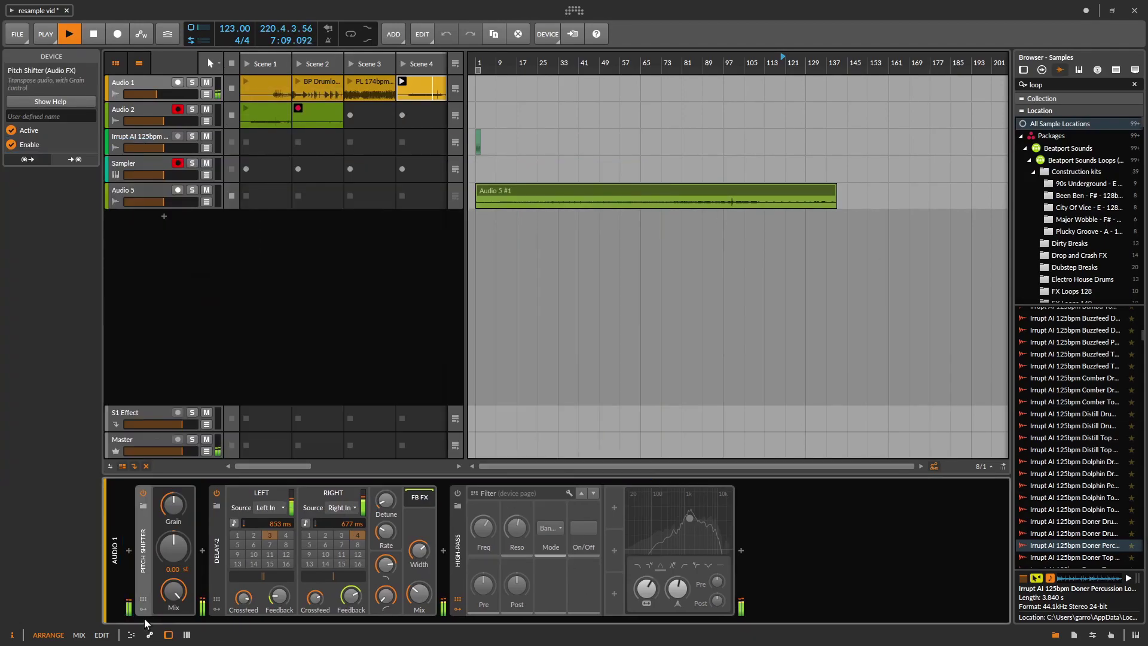
{"action": "left_click_drag", "start_coordinate": [173, 547], "coordinate": [174, 514]}
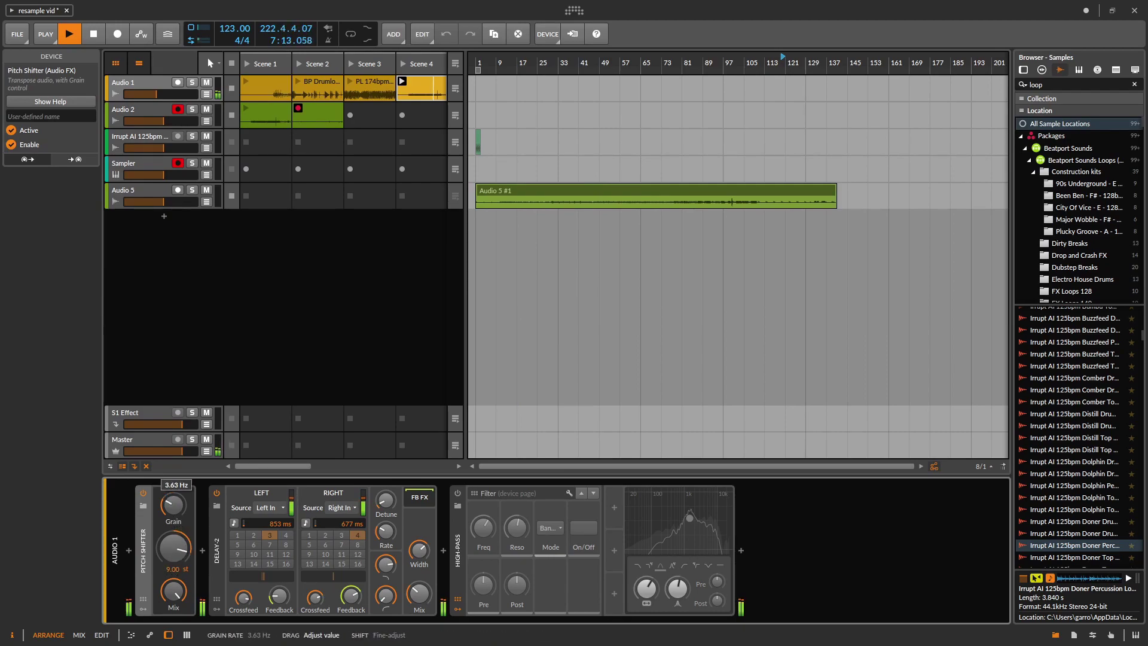
Set the tempo of Audio 1's Scene 4 clip to 177 and its pitch to 2.00
{"action": "double_click", "coordinate": [408, 80]}
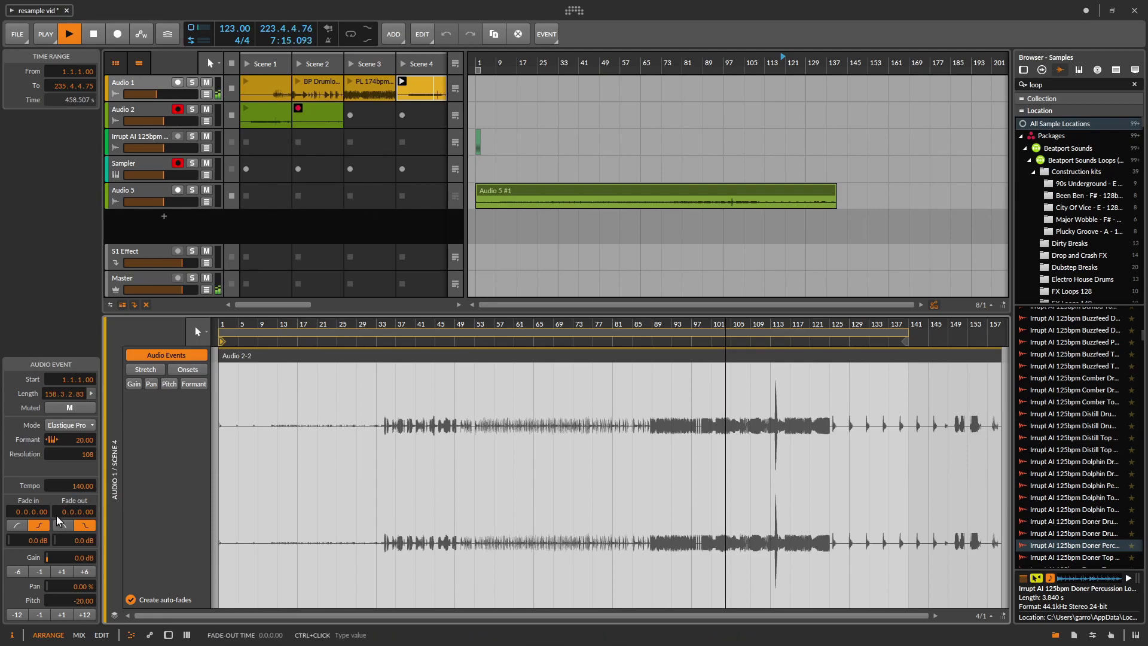
{"action": "left_click_drag", "start_coordinate": [78, 485], "coordinate": [78, 461]}
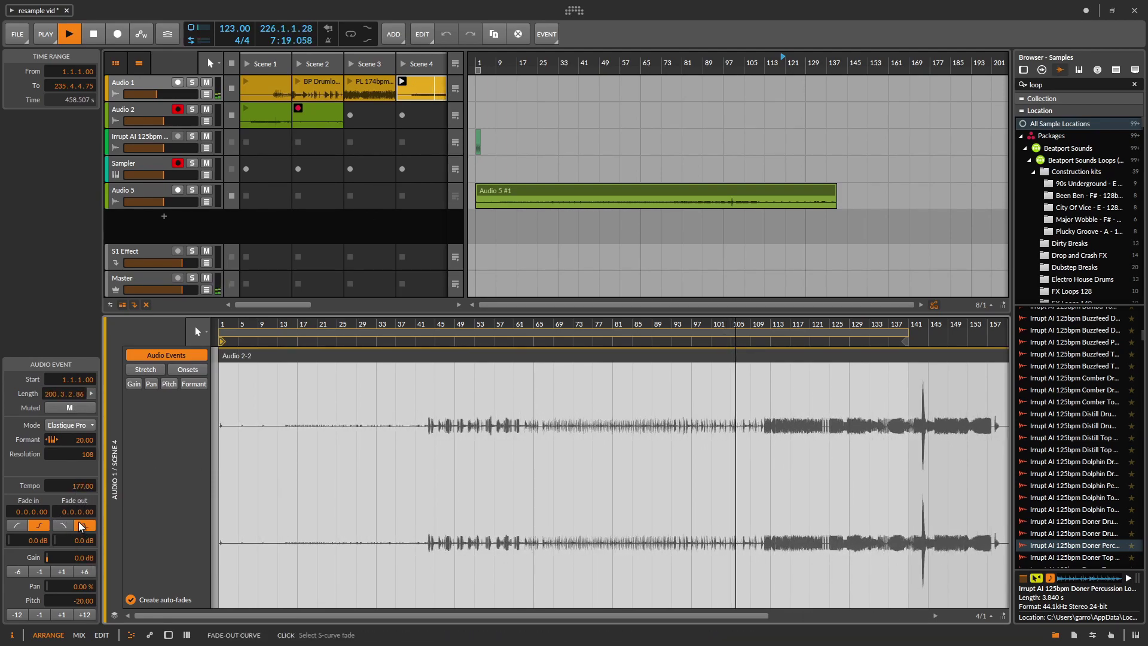
{"action": "left_click_drag", "start_coordinate": [78, 604], "coordinate": [78, 598]}
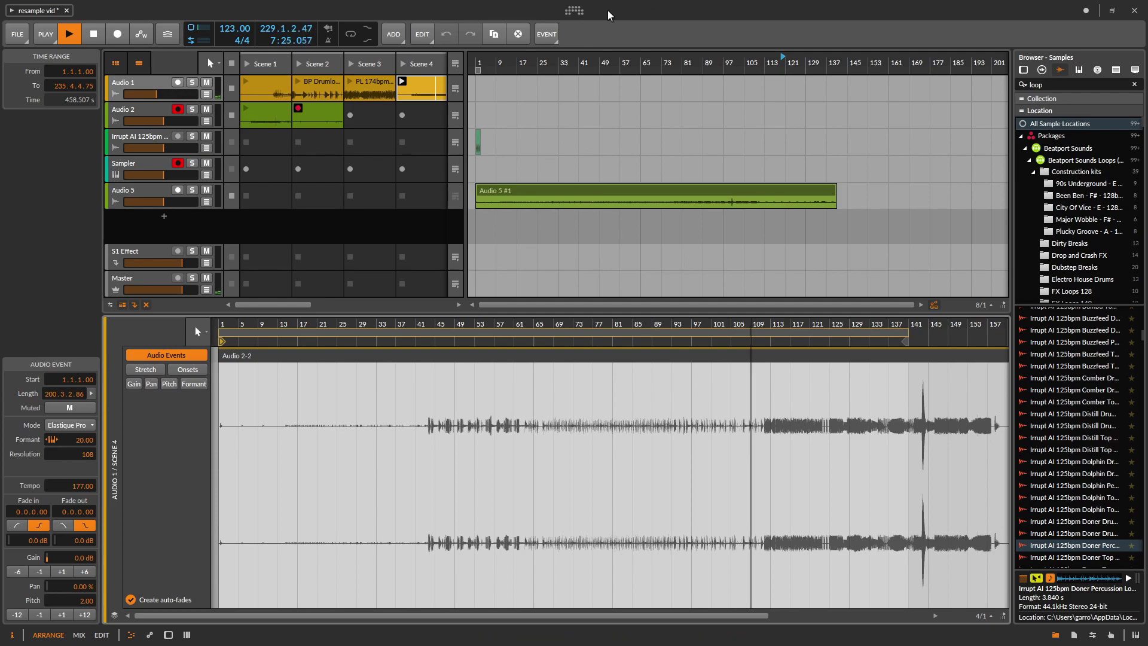
{"action": "double_click", "coordinate": [409, 82]}
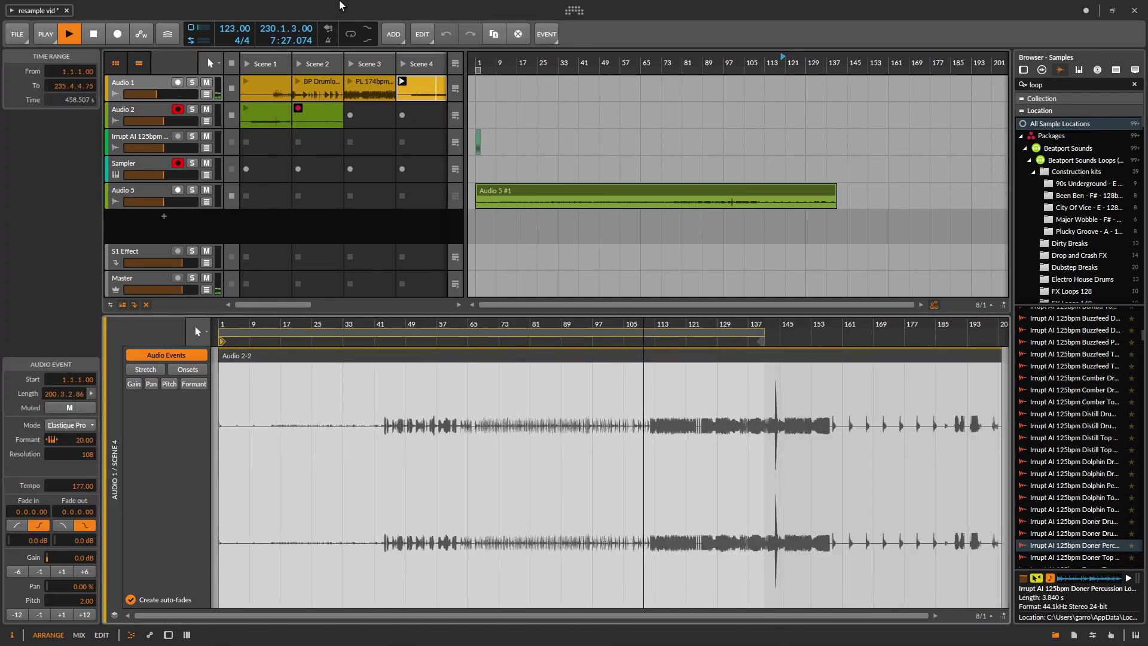
Insert a Reverb after the High-Pass filter in Audio 1's device chain
{"action": "key", "text": "d"}
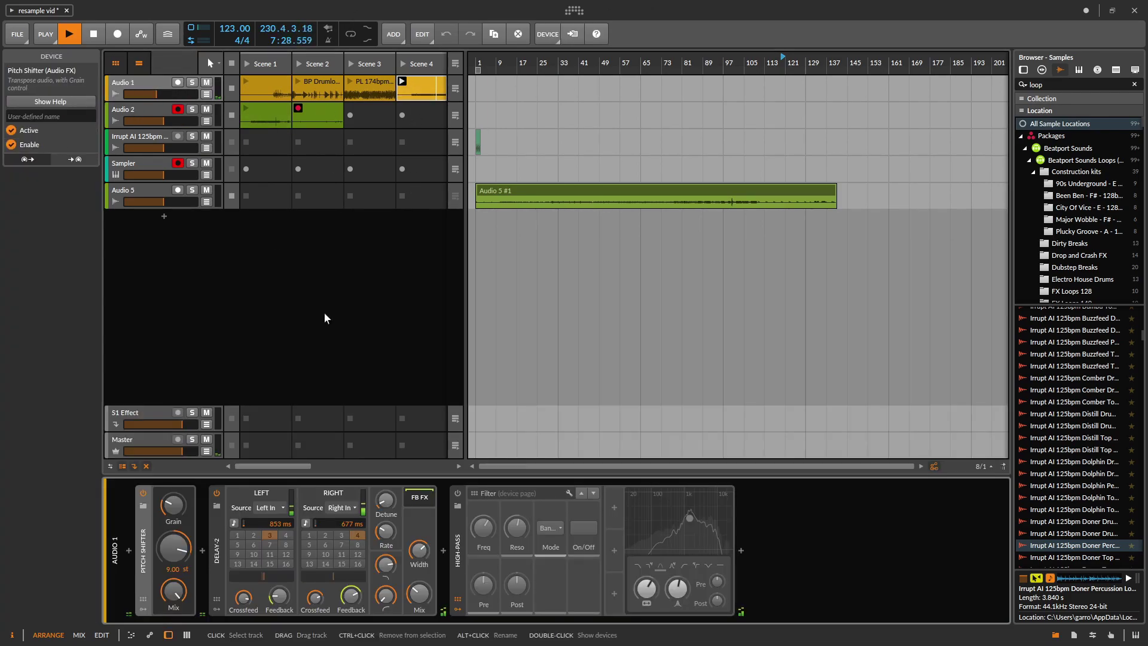
{"action": "left_click", "coordinate": [744, 550]}
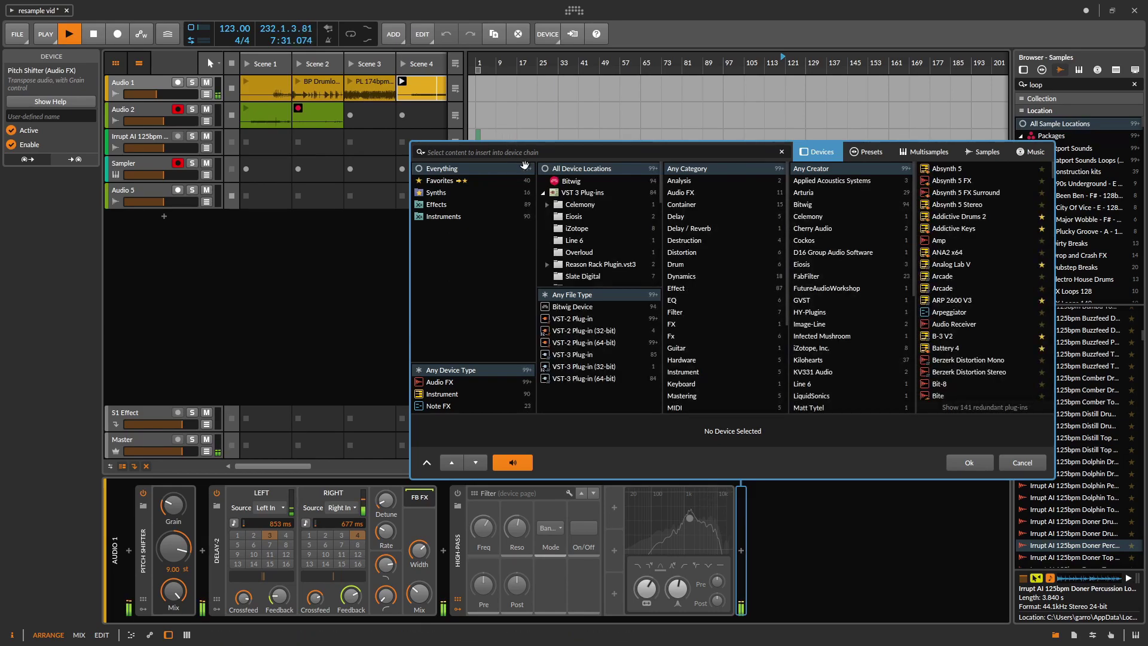
{"action": "type", "text": "REVER"}
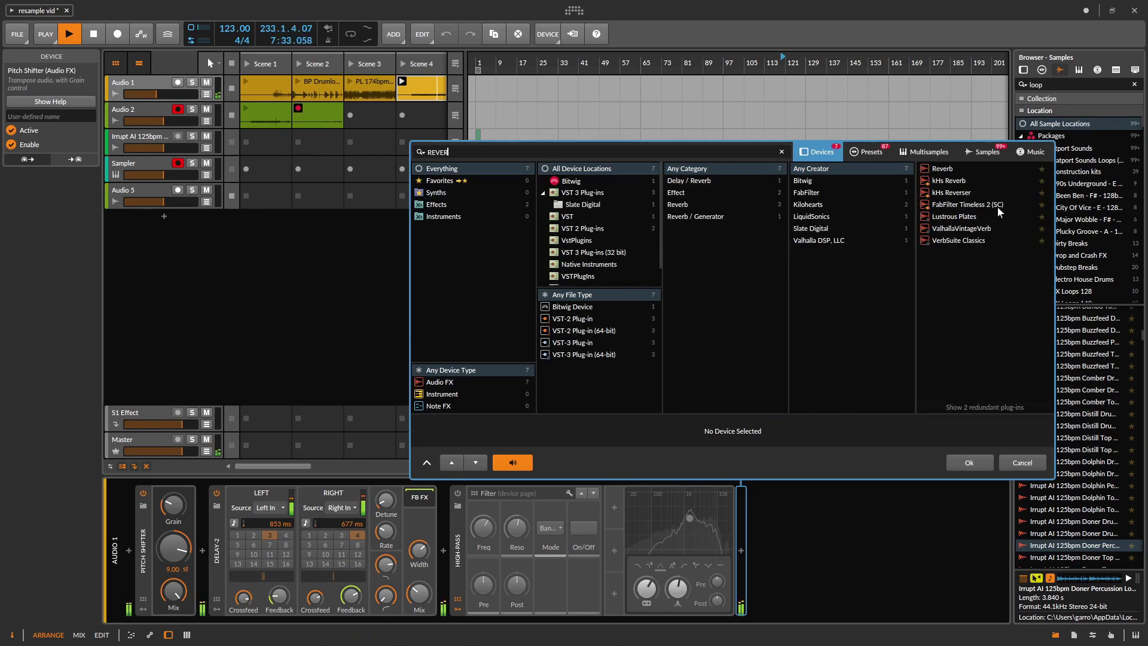
{"action": "left_click", "coordinate": [939, 171]}
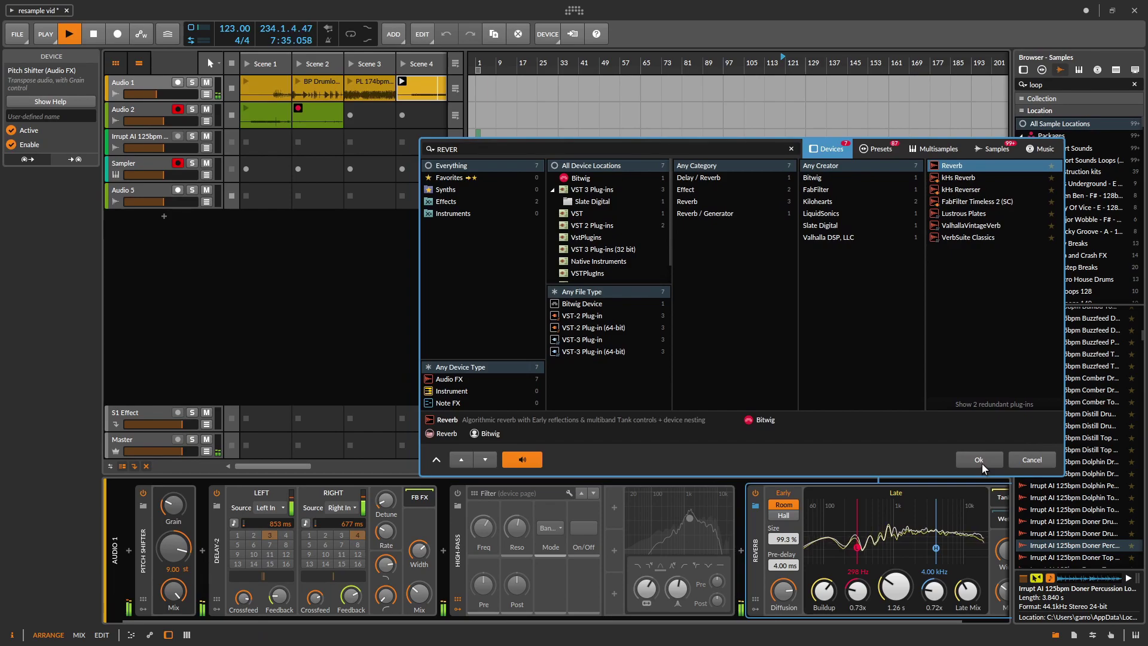
{"action": "left_click", "coordinate": [983, 464]}
Try the Reverb in Hall mode with 50.1% size, 100 ms pre-delay and 31.6 s decay, adjusting its buildup and mix, and delete it
{"action": "left_click_drag", "start_coordinate": [1002, 594], "coordinate": [1001, 562]}
{"action": "left_click", "coordinate": [779, 515]}
{"action": "left_click_drag", "start_coordinate": [781, 541], "coordinate": [782, 520]}
{"action": "left_click_drag", "start_coordinate": [824, 591], "coordinate": [827, 611]}
{"action": "left_click_drag", "start_coordinate": [894, 594], "coordinate": [894, 533]}
{"action": "left_click_drag", "start_coordinate": [1001, 592], "coordinate": [1001, 607]}
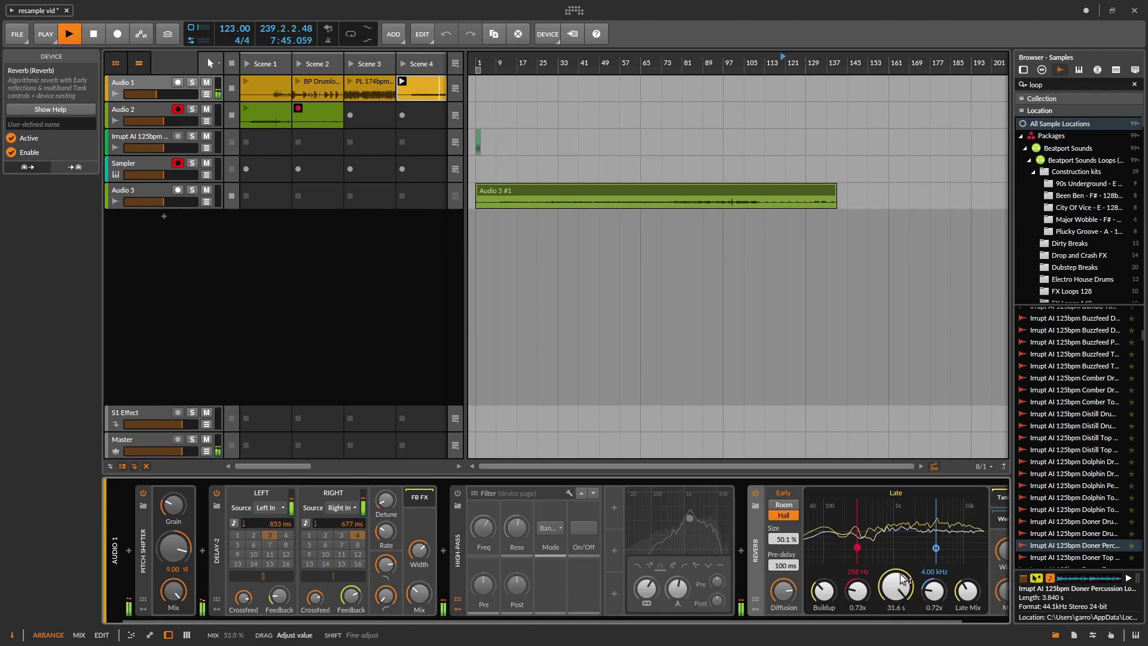
{"action": "key", "text": "Delete"}
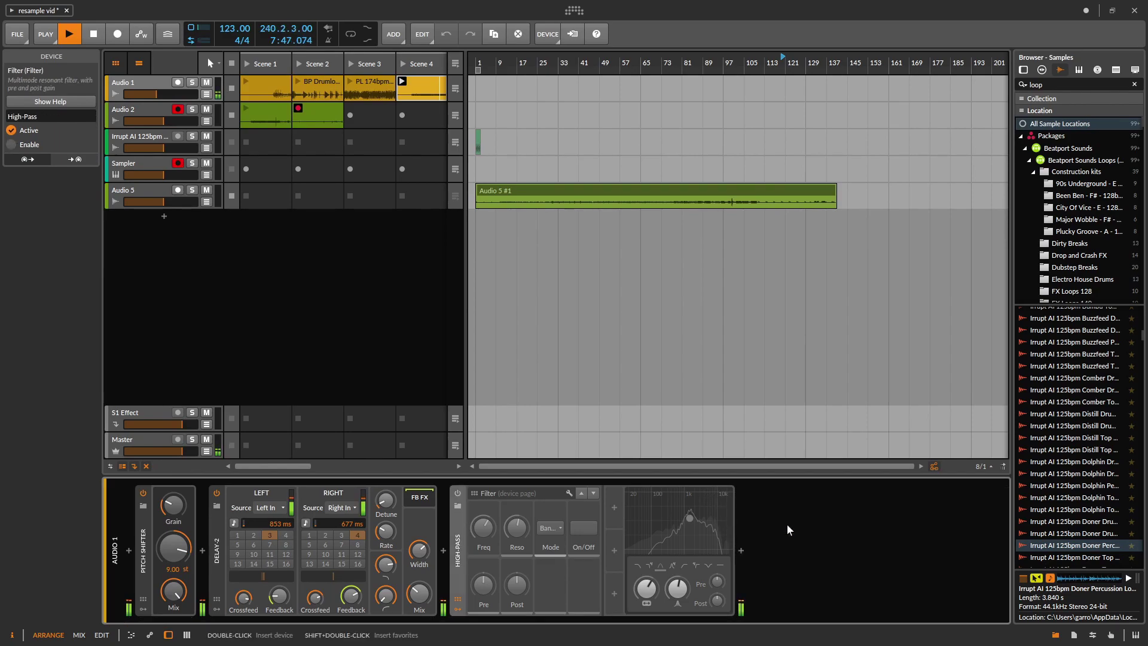
Insert a Blur after the High-Pass filter and move its delays to 19.5 and 2.16 ms left, and the second right one to 72.7 ms
{"action": "double_click", "coordinate": [761, 557]}
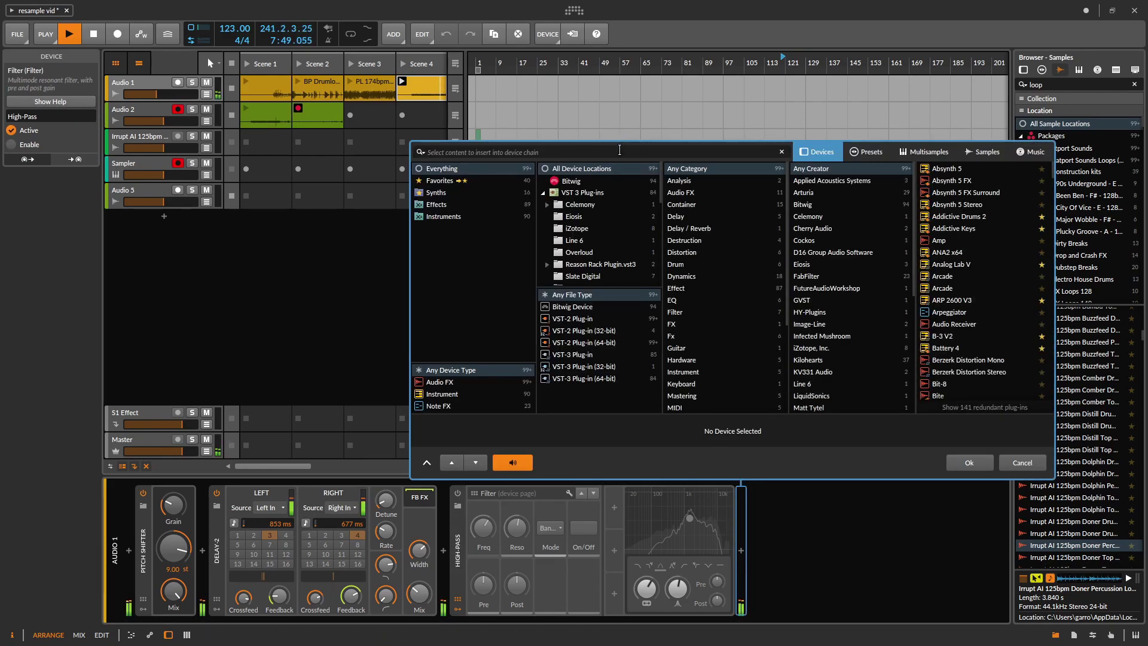
{"action": "type", "text": "Bl"}
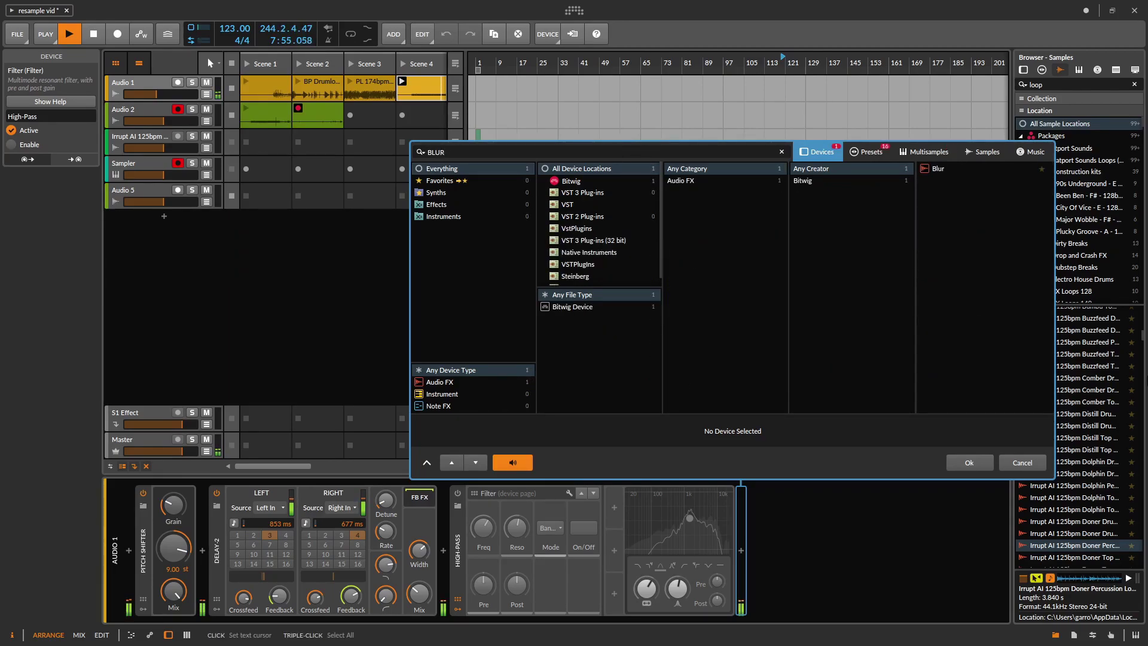
{"action": "left_click", "coordinate": [937, 169]}
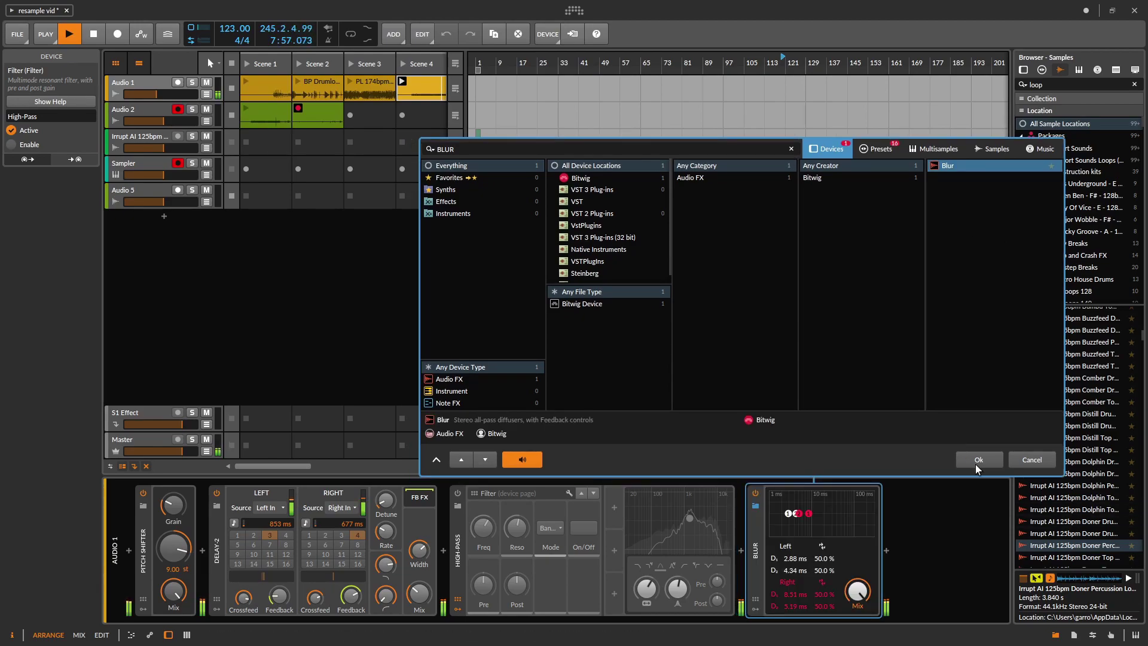
{"action": "left_click", "coordinate": [972, 463]}
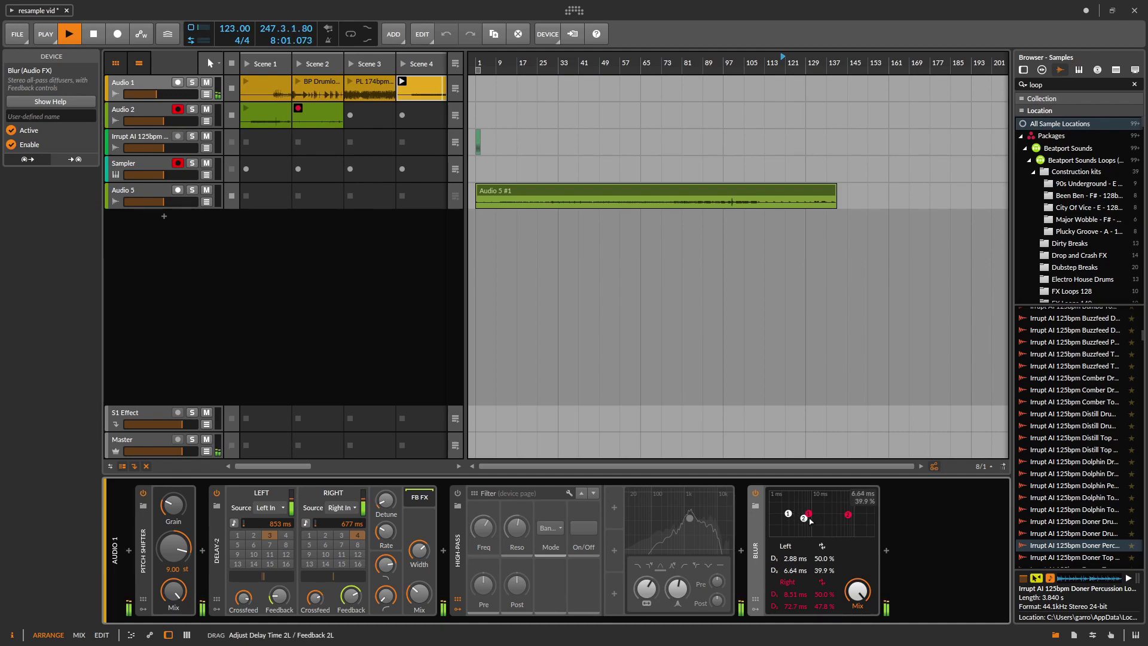
{"action": "left_click_drag", "start_coordinate": [788, 518], "coordinate": [805, 517]}
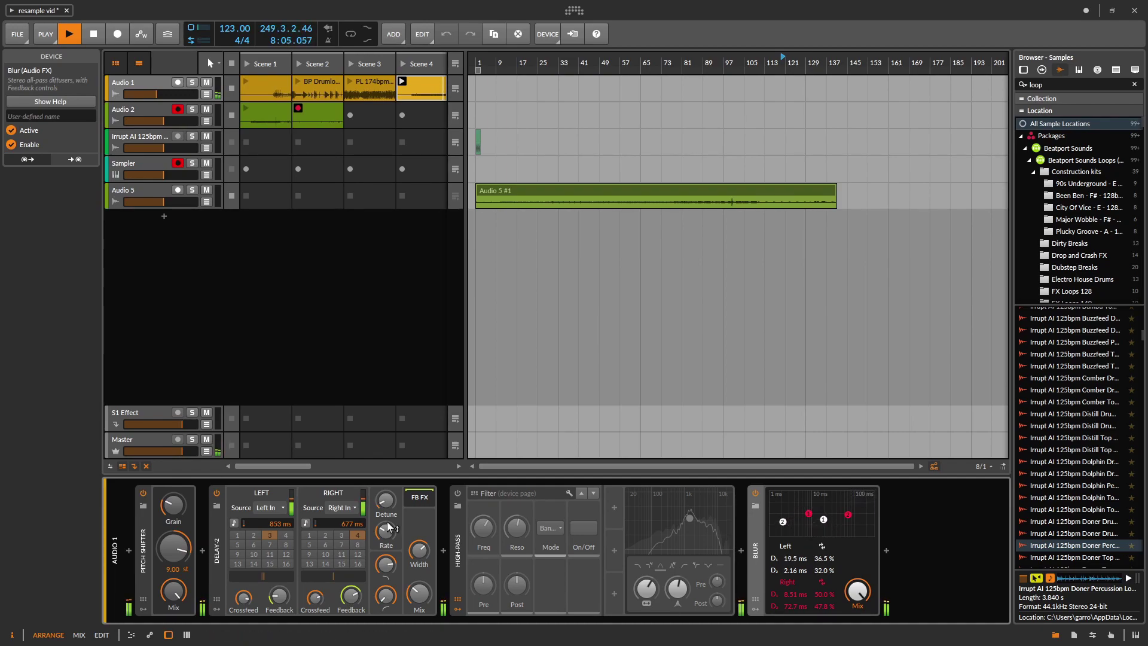
Add a 4-Stage modulator to Delay-2
{"action": "left_click", "coordinate": [218, 610]}
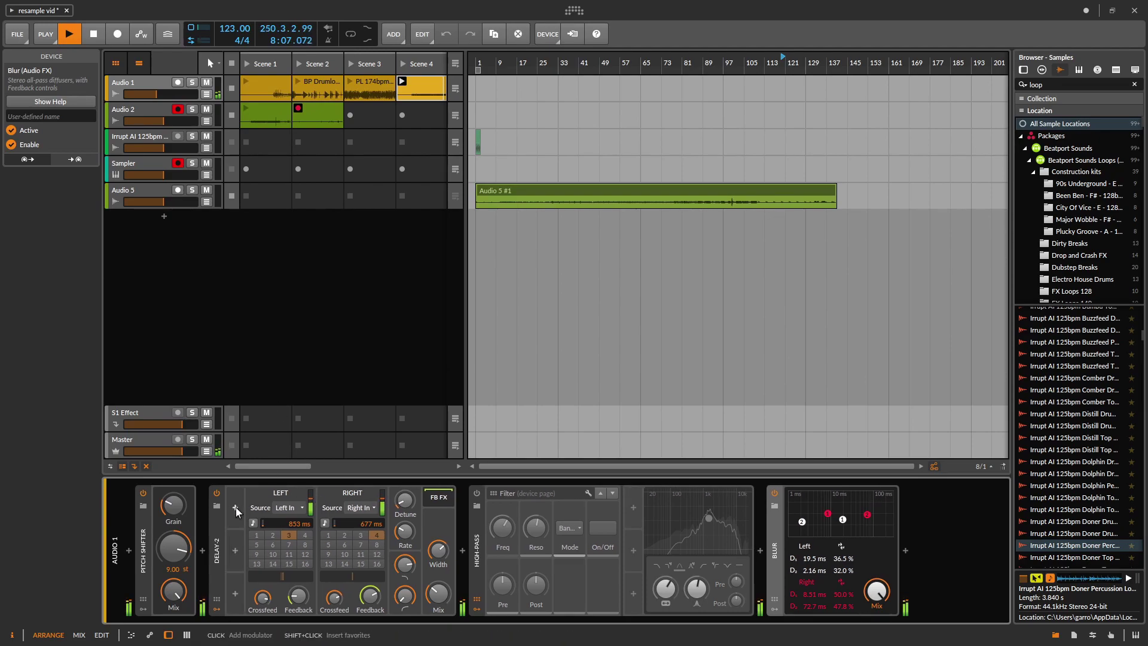
{"action": "left_click", "coordinate": [238, 508]}
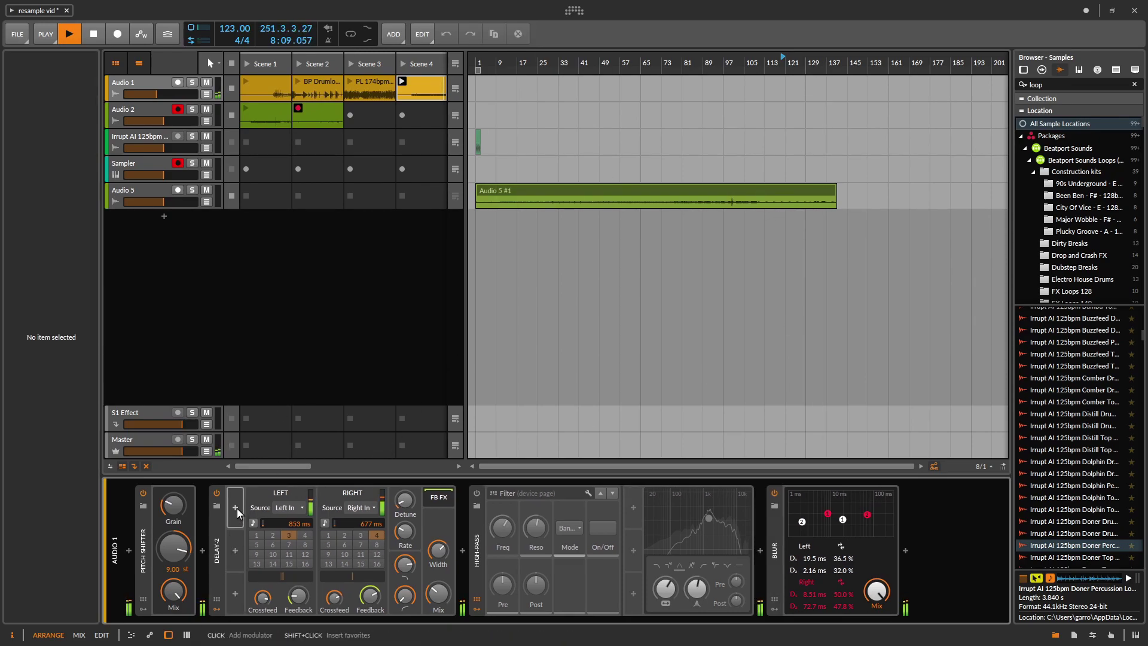
{"action": "left_click", "coordinate": [237, 509]}
{"action": "left_click", "coordinate": [233, 217]}
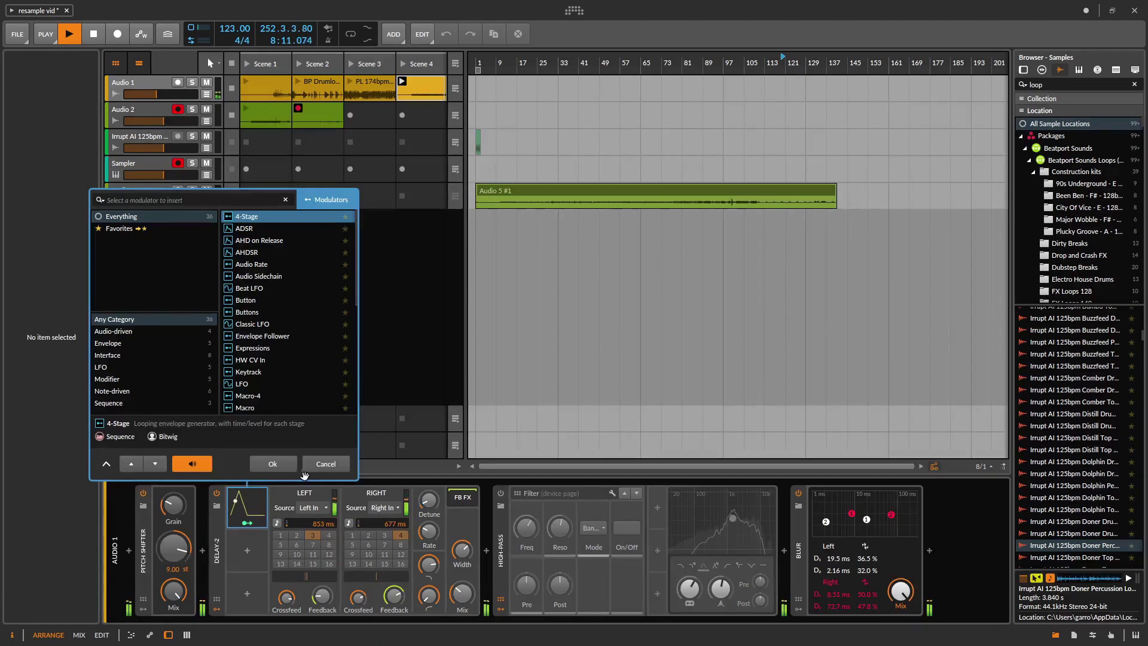
{"action": "left_click", "coordinate": [281, 464]}
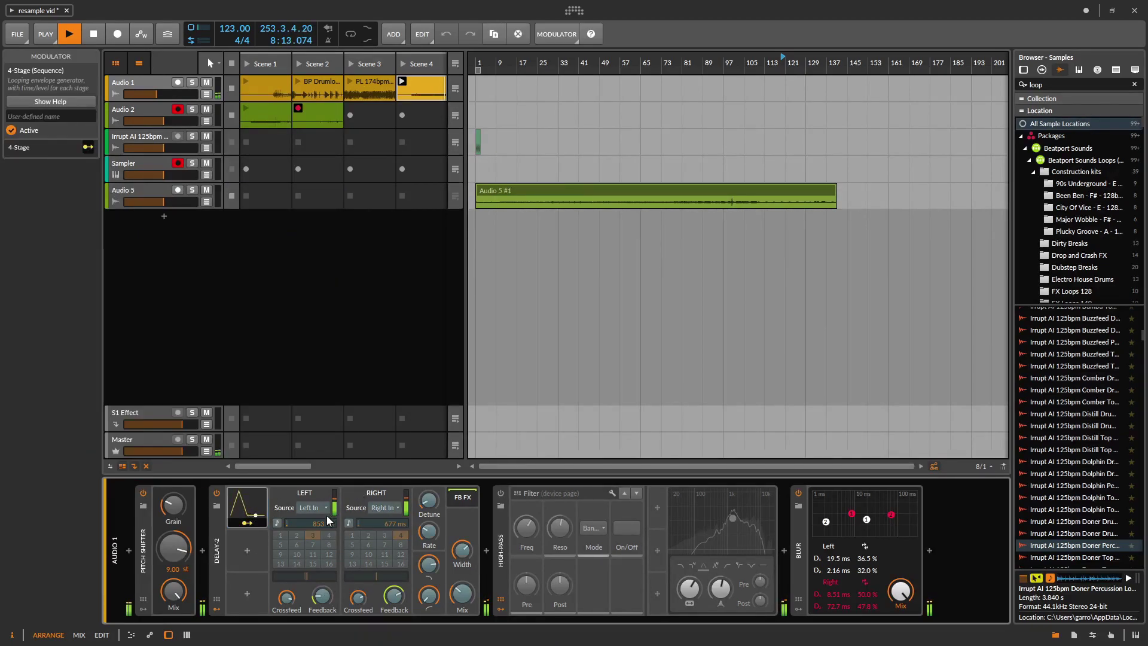
Map the 4-Stage to Delay-2's left (-0.359) and right (+0.983) delay times, both feedbacks, left-to-right crossfeed, width, mix and low cut frequency
{"action": "left_click_drag", "start_coordinate": [316, 524], "coordinate": [315, 544]}
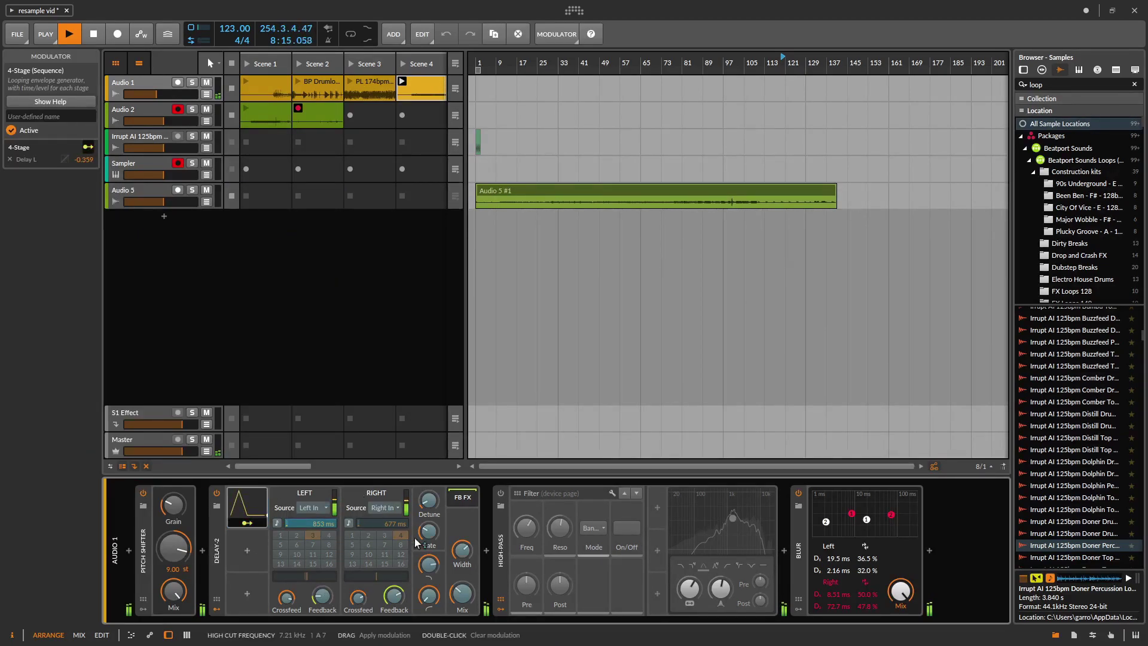
{"action": "left_click_drag", "start_coordinate": [382, 524], "coordinate": [383, 524]}
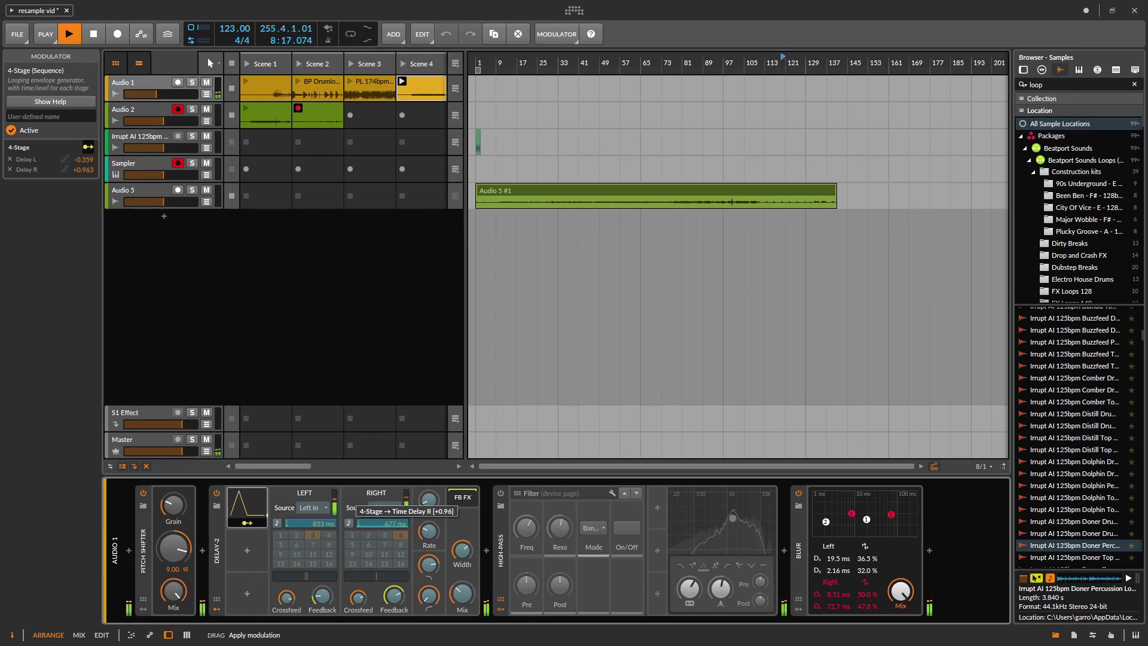
{"action": "left_click_drag", "start_coordinate": [383, 466], "coordinate": [383, 465]}
{"action": "left_click_drag", "start_coordinate": [395, 603], "coordinate": [395, 627]}
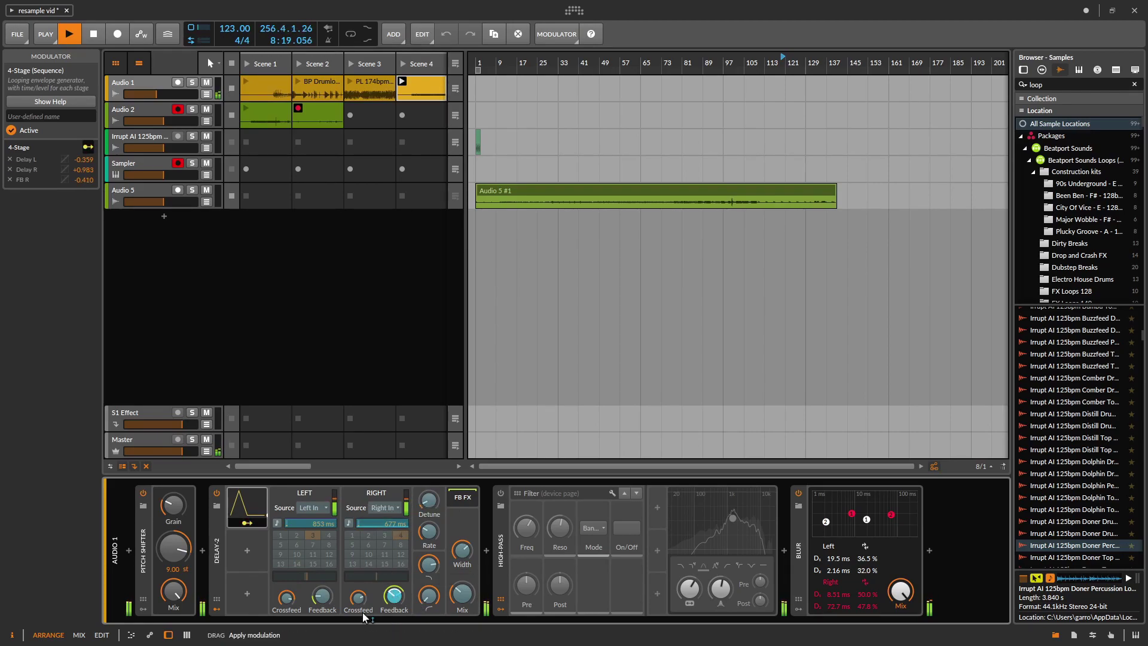
{"action": "left_click_drag", "start_coordinate": [322, 595], "coordinate": [286, 625]}
{"action": "left_click_drag", "start_coordinate": [464, 549], "coordinate": [429, 571]}
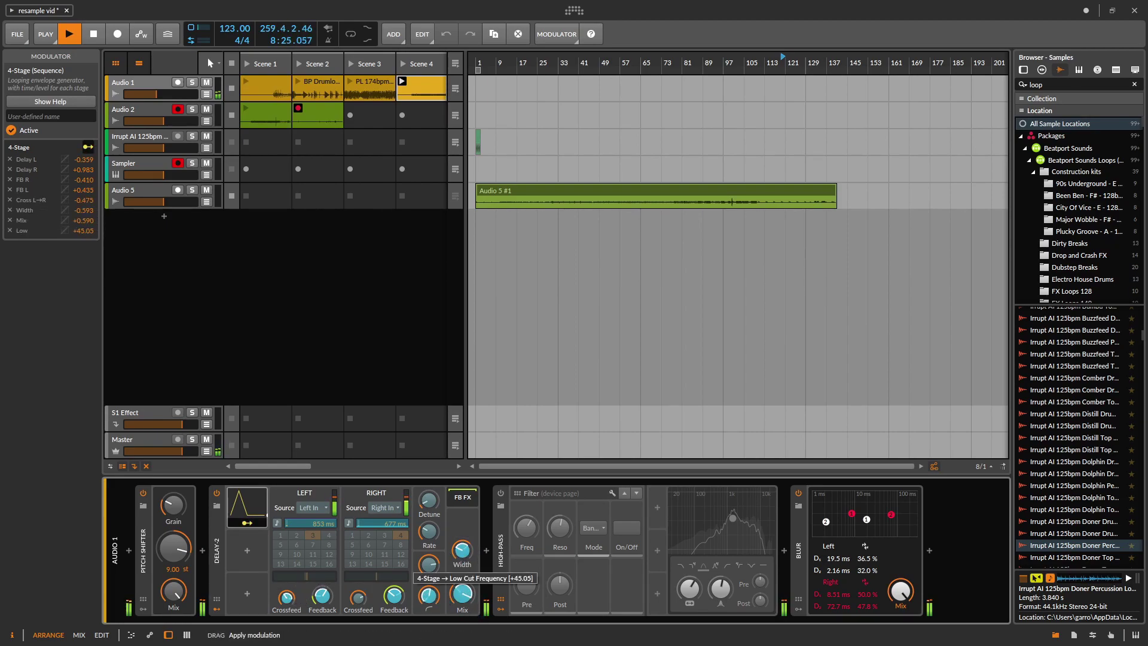
Clear the 4-Stage modulation from Delay-2's low cut frequency and mix, and adjust the mix to about 89.5%
{"action": "double_click", "coordinate": [430, 597]}
{"action": "double_click", "coordinate": [459, 595]}
{"action": "left_click_drag", "start_coordinate": [460, 596], "coordinate": [460, 595]}
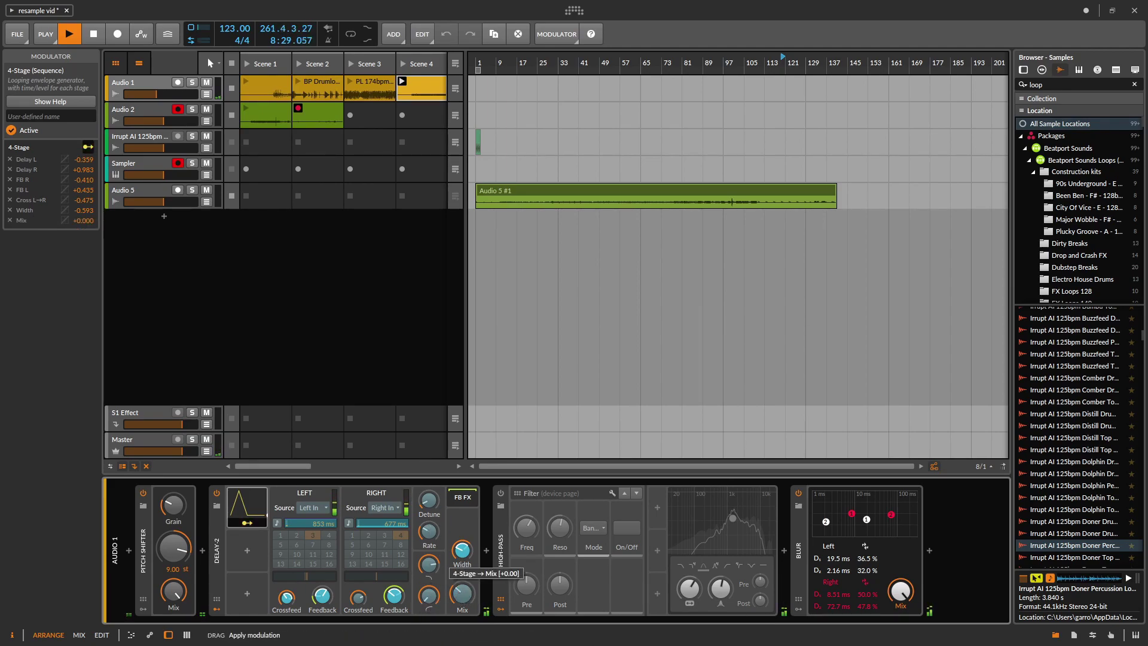
{"action": "double_click", "coordinate": [461, 595]}
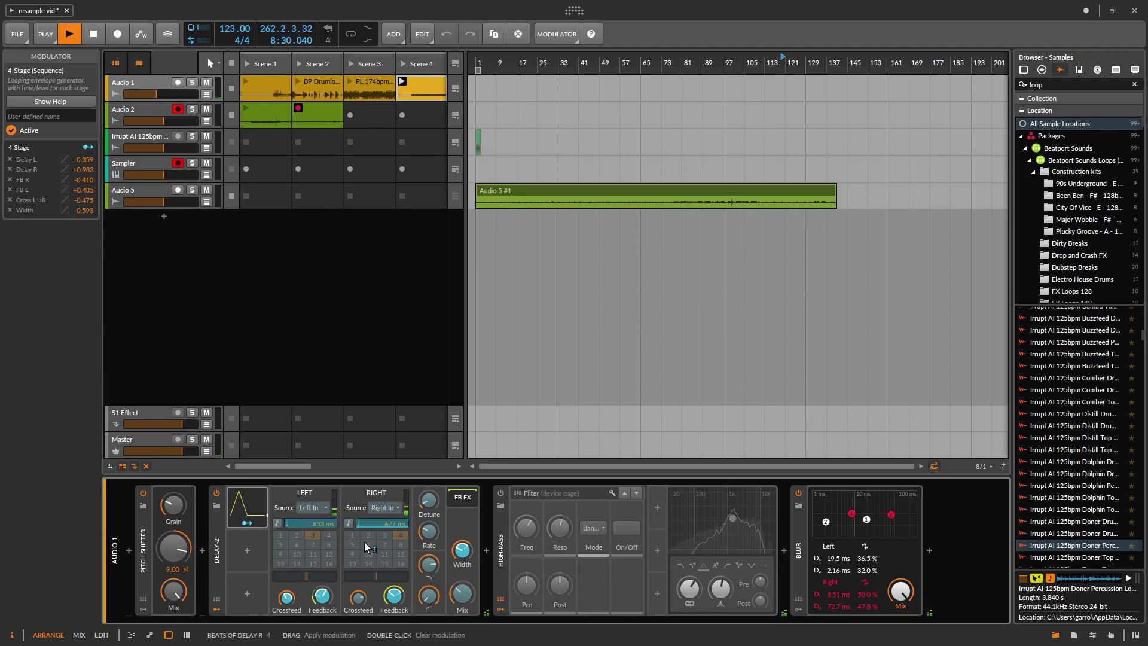
{"action": "left_click", "coordinate": [248, 523]}
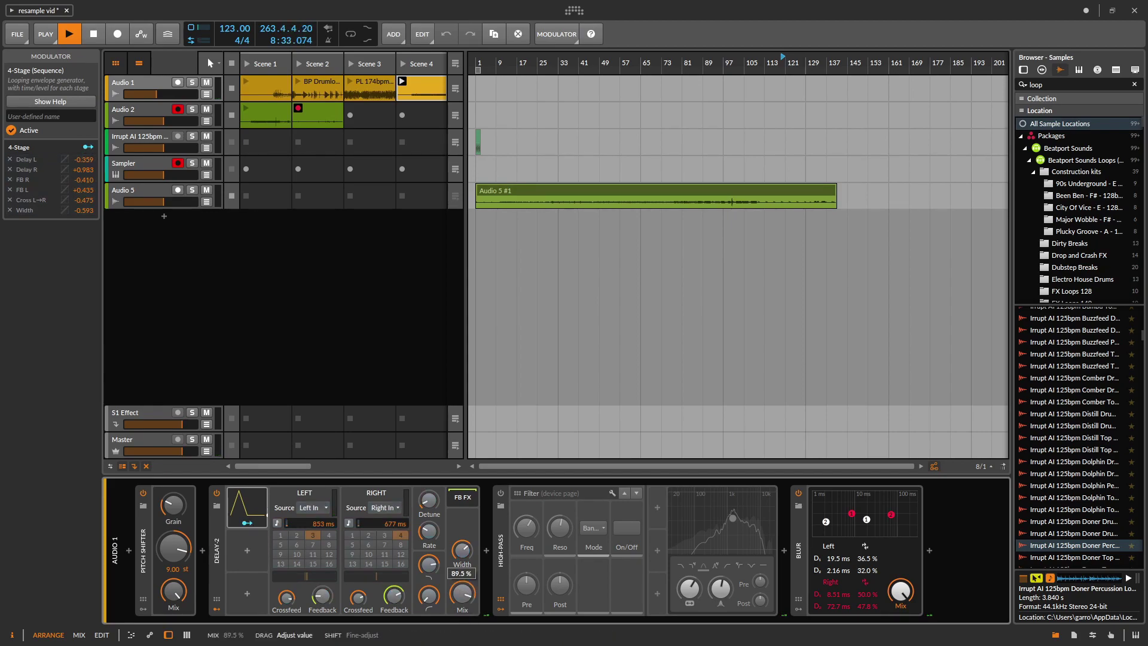
Set the Audio 1 Scene 4 clip's tempo to 20 and its pitch to -22
{"action": "double_click", "coordinate": [419, 81]}
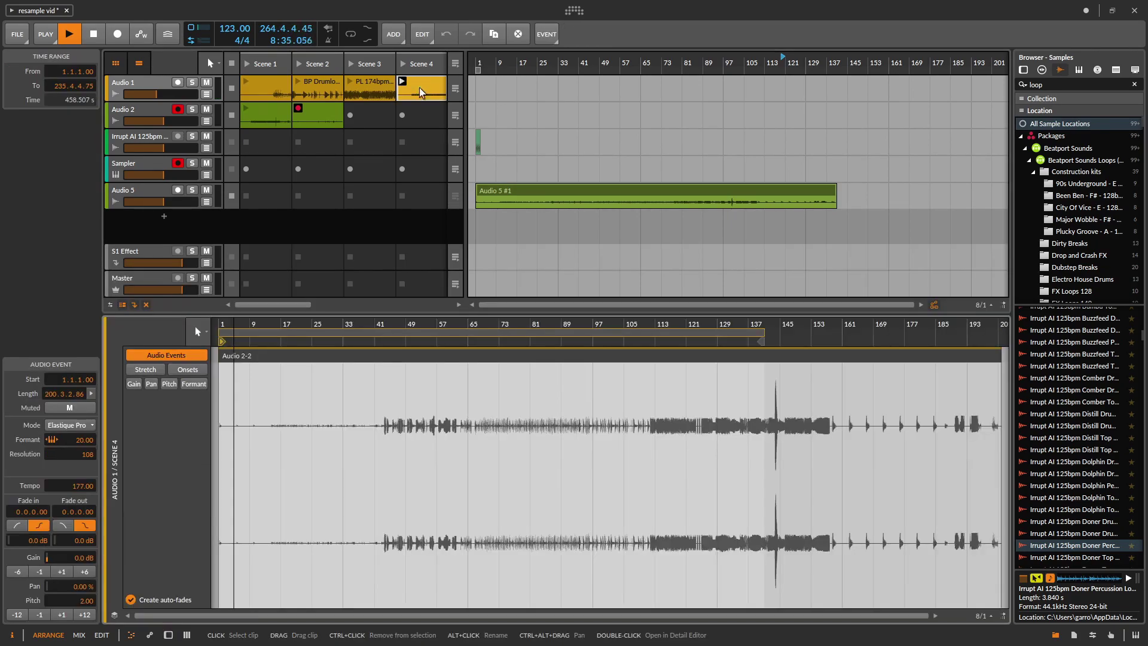
{"action": "left_click_drag", "start_coordinate": [82, 486], "coordinate": [82, 559]}
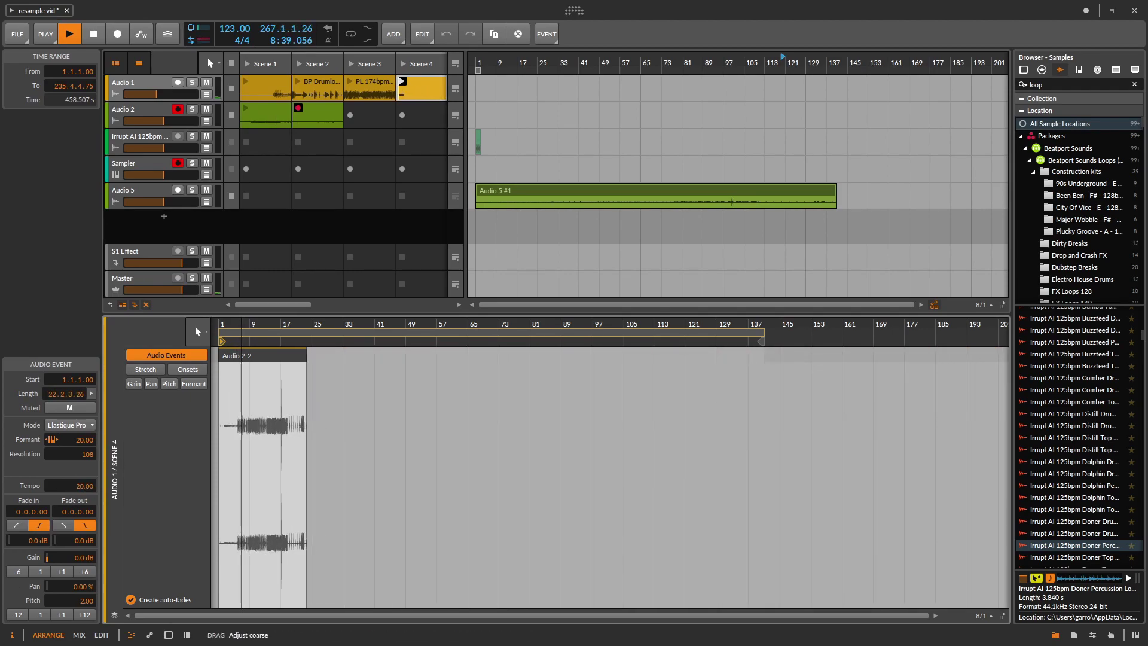
{"action": "mouse_move", "coordinate": [82, 601]}
{"action": "left_mouse_down"}
{"action": "mouse_move", "coordinate": [82, 634]}
{"action": "mouse_move", "coordinate": [84, 593]}
{"action": "left_mouse_up"}
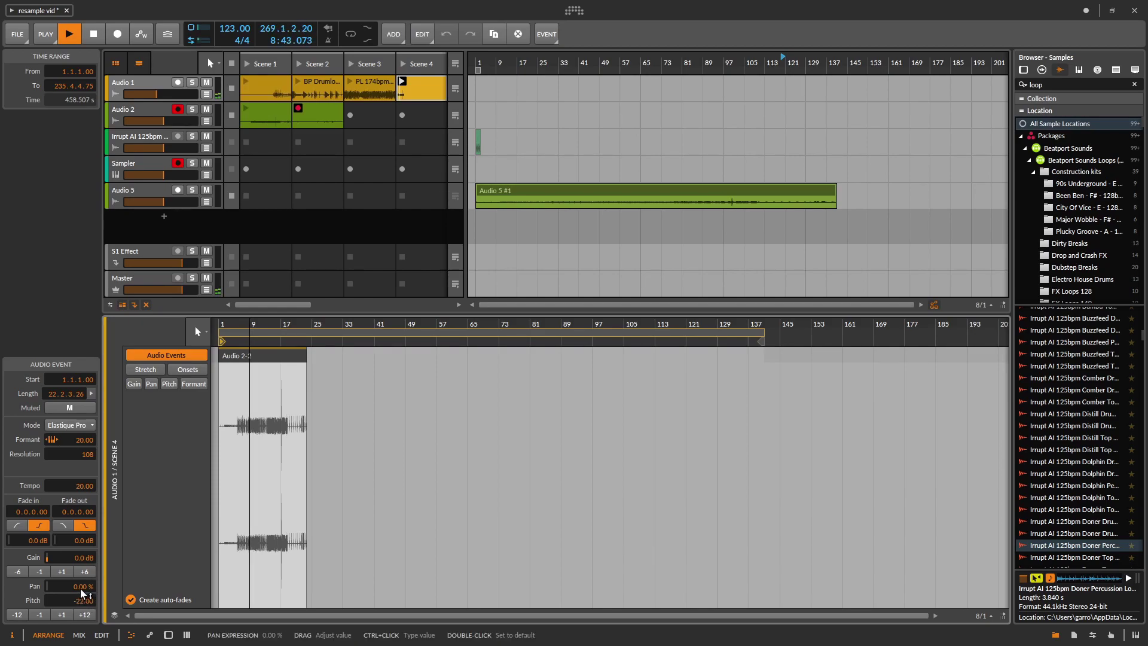
Change the Scene 4 clip's stretch mode to Slice with a rate of 1/8
{"action": "left_click", "coordinate": [73, 425]}
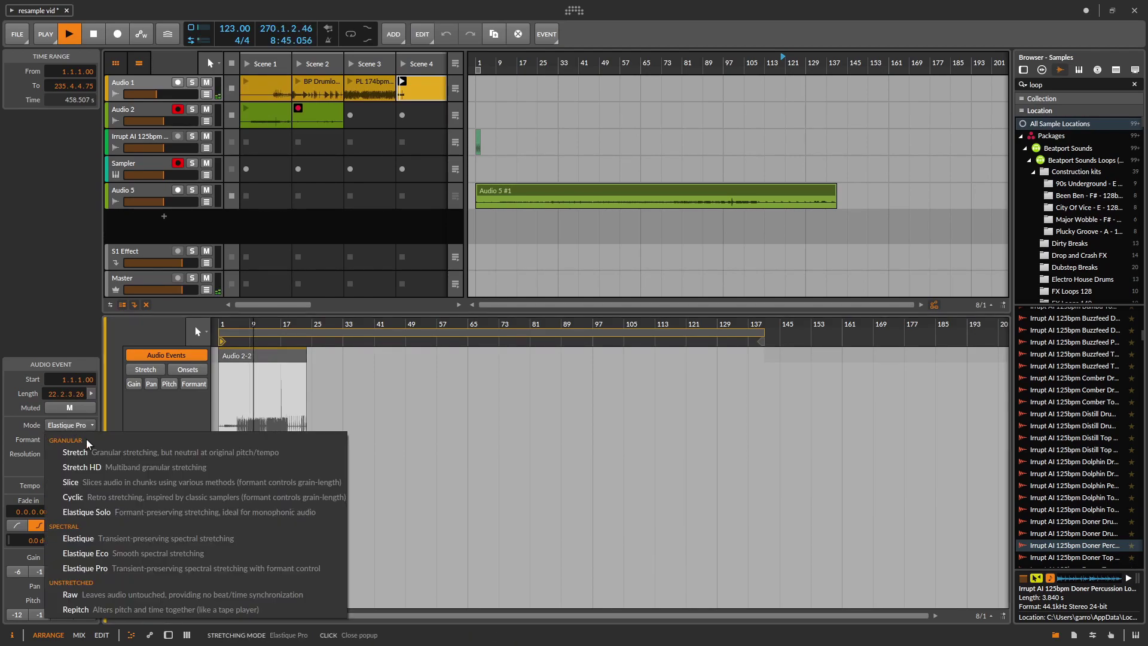
{"action": "left_click", "coordinate": [78, 482]}
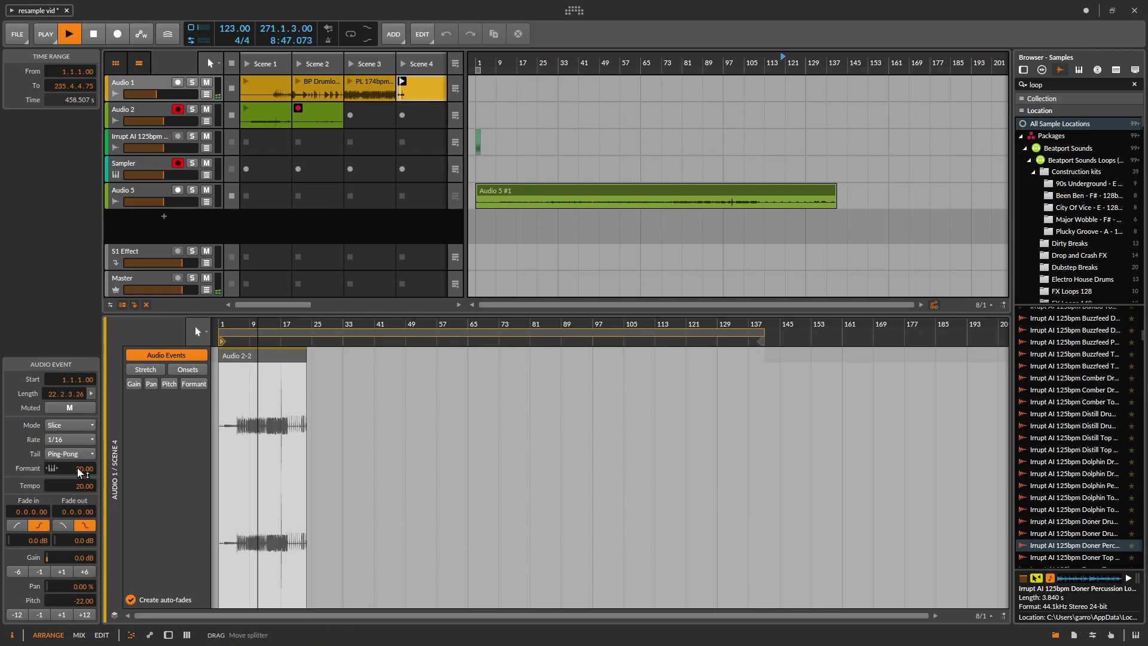
{"action": "left_click", "coordinate": [72, 441]}
{"action": "left_click", "coordinate": [80, 491]}
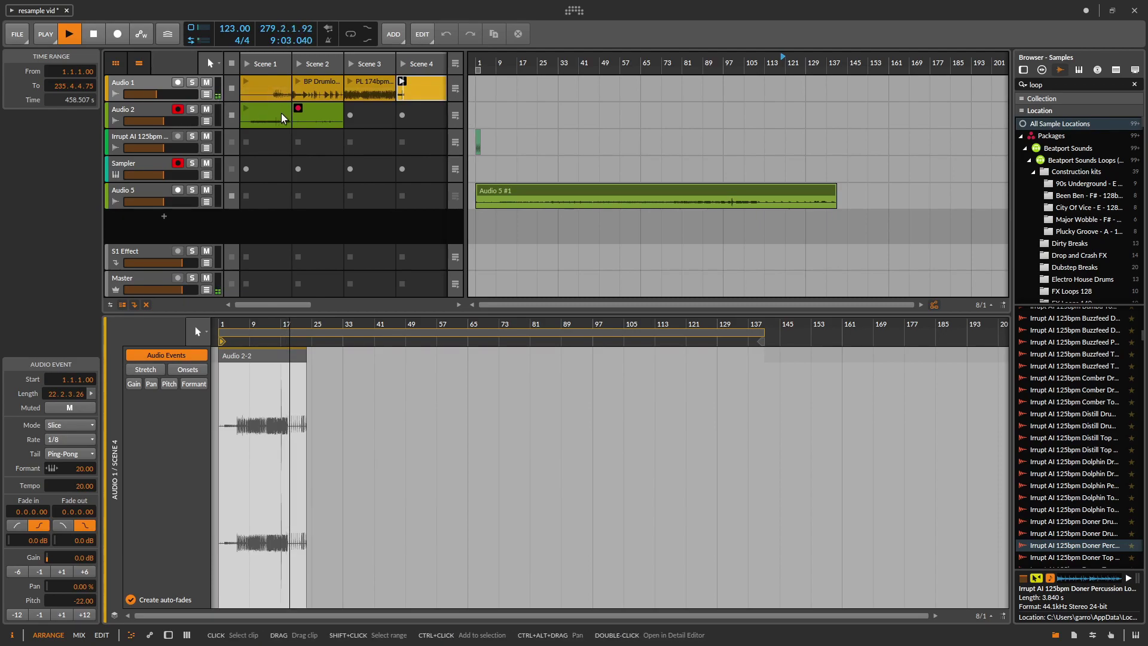
Stop recording, place Audio 2's Scene 2 clip on a new arranger track at bar 1, and raise its gain to +15.7 dB
{"action": "left_click", "coordinate": [298, 111]}
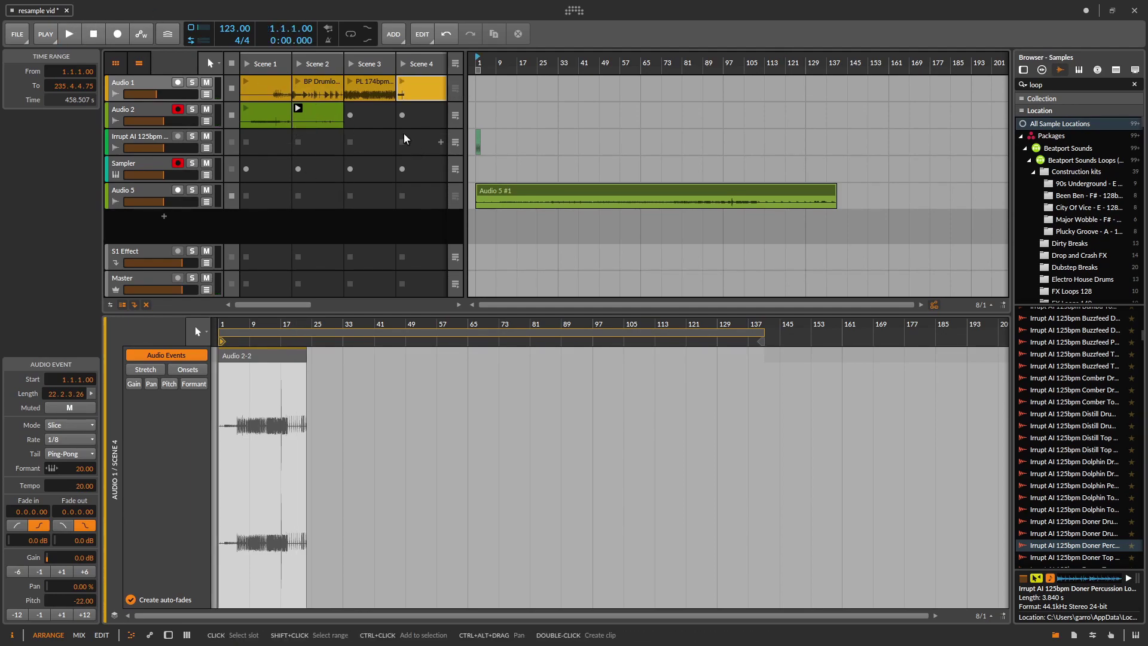
{"action": "left_click_drag", "start_coordinate": [313, 117], "coordinate": [476, 232]}
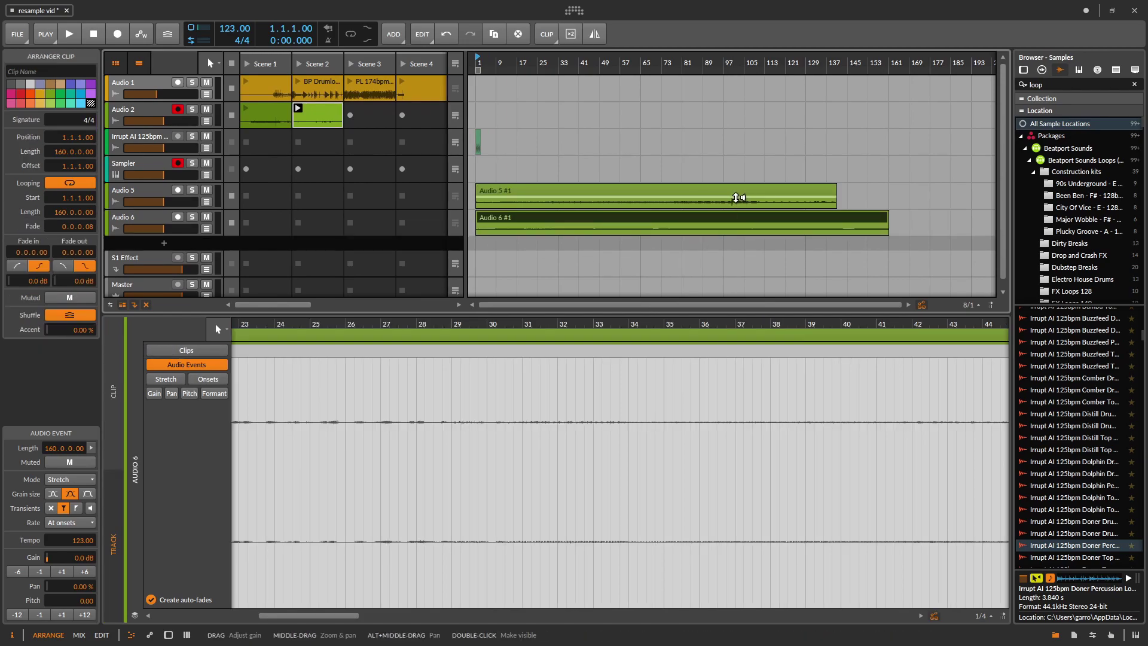
{"action": "left_click_drag", "start_coordinate": [582, 221], "coordinate": [579, 214]}
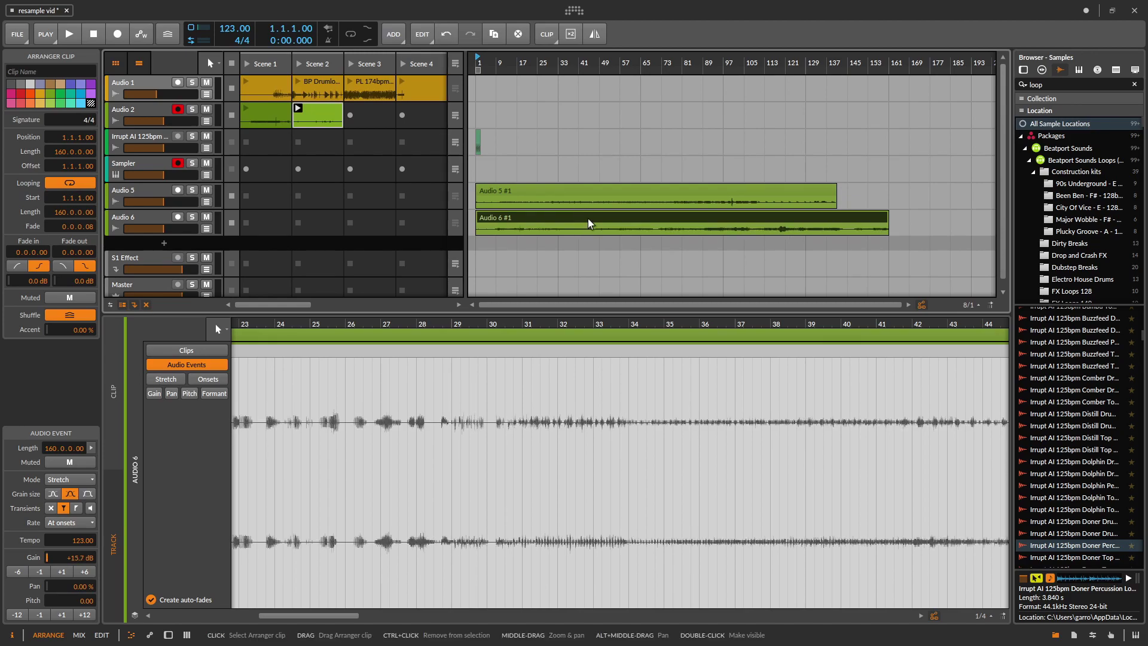
Audition the Audio 6 clip from several positions along its waveform to find usable sections
{"action": "double_click", "coordinate": [748, 218]}
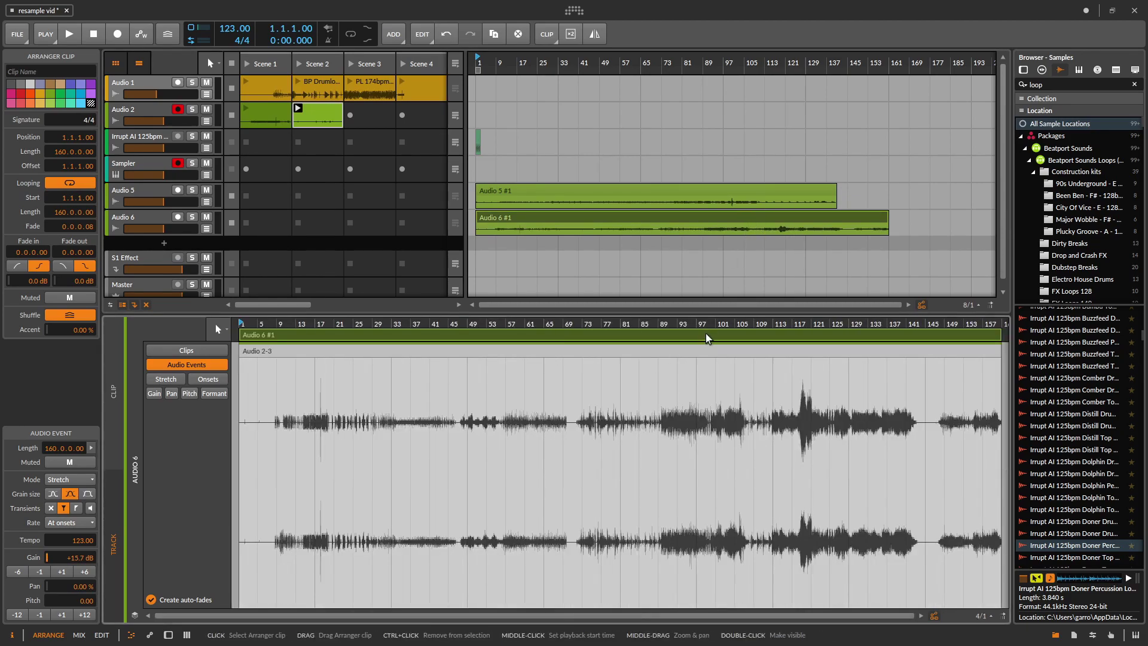
{"action": "left_click_drag", "start_coordinate": [700, 323], "coordinate": [631, 323]}
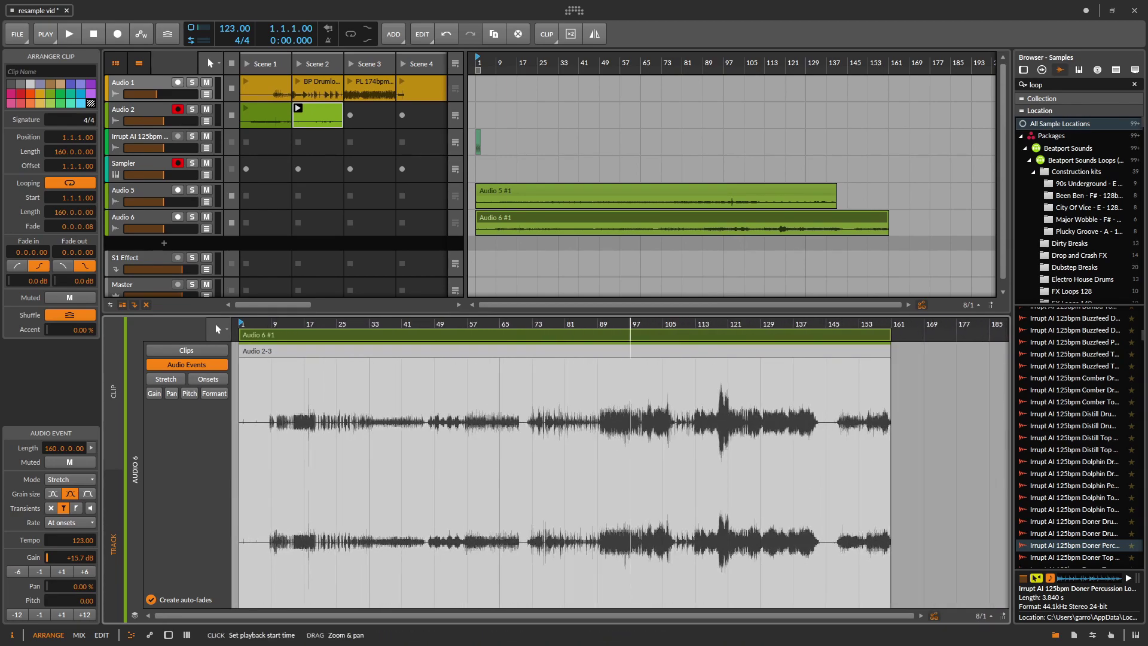
{"action": "left_click", "coordinate": [597, 323]}
{"action": "key", "text": "space"}
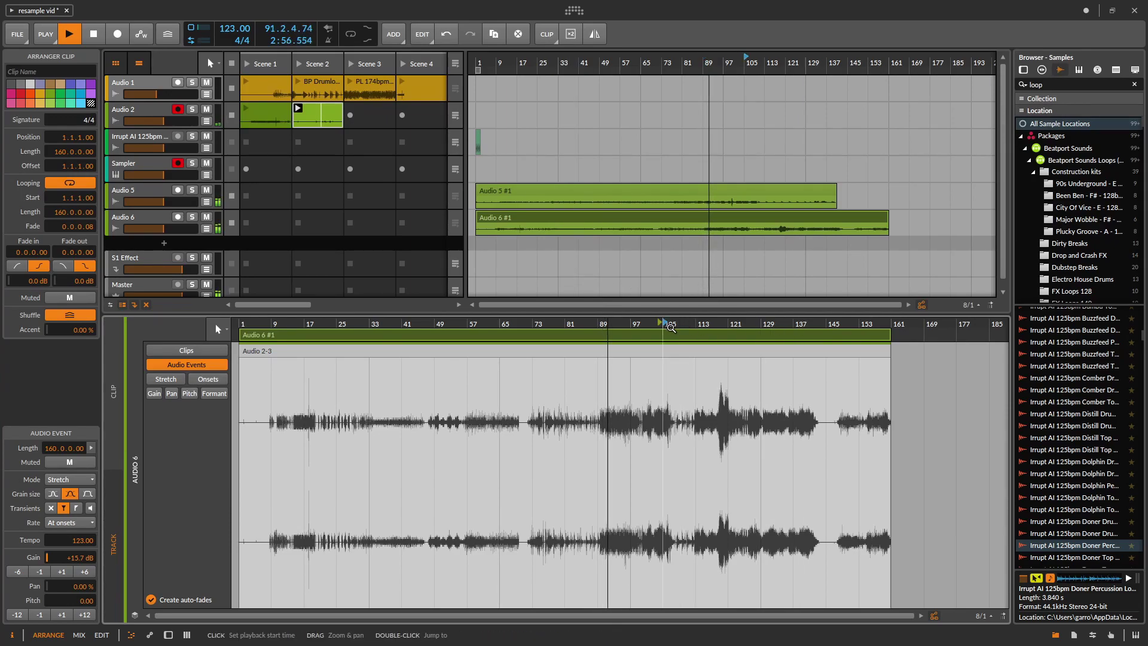
{"action": "left_click", "coordinate": [671, 328]}
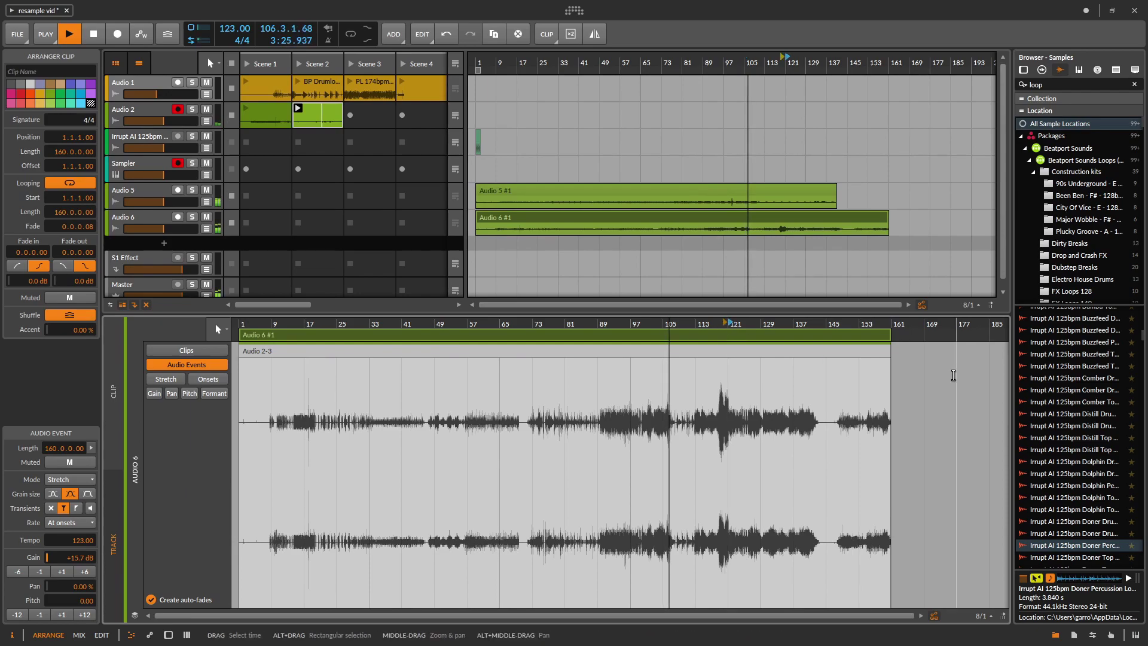
{"action": "left_click", "coordinate": [726, 327]}
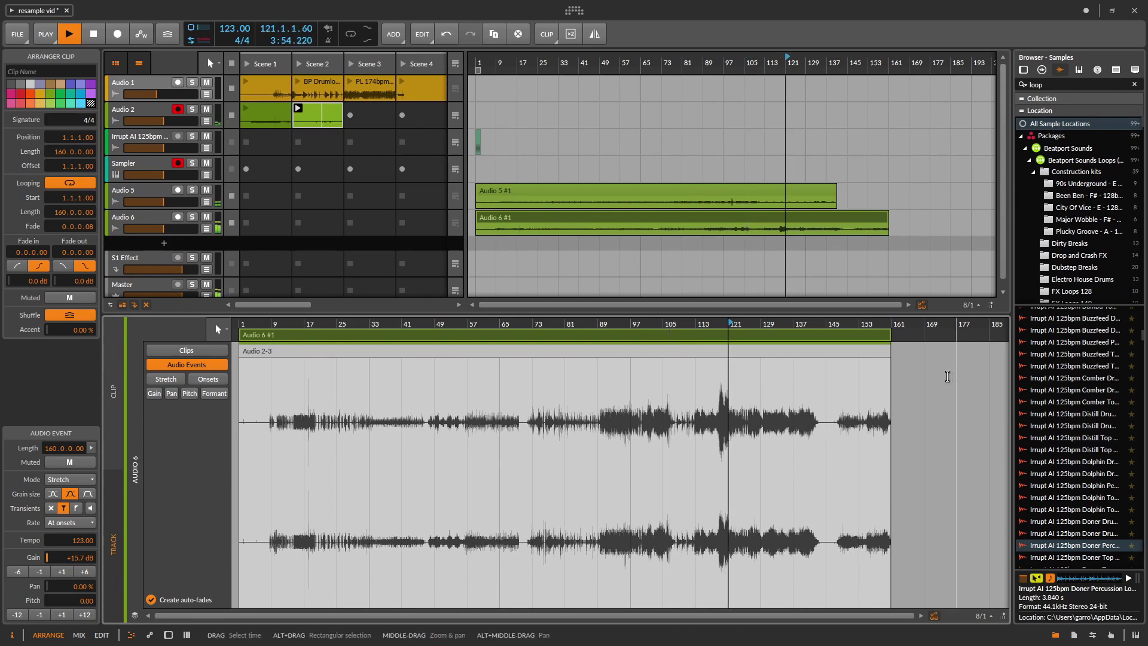
{"action": "left_click", "coordinate": [777, 324]}
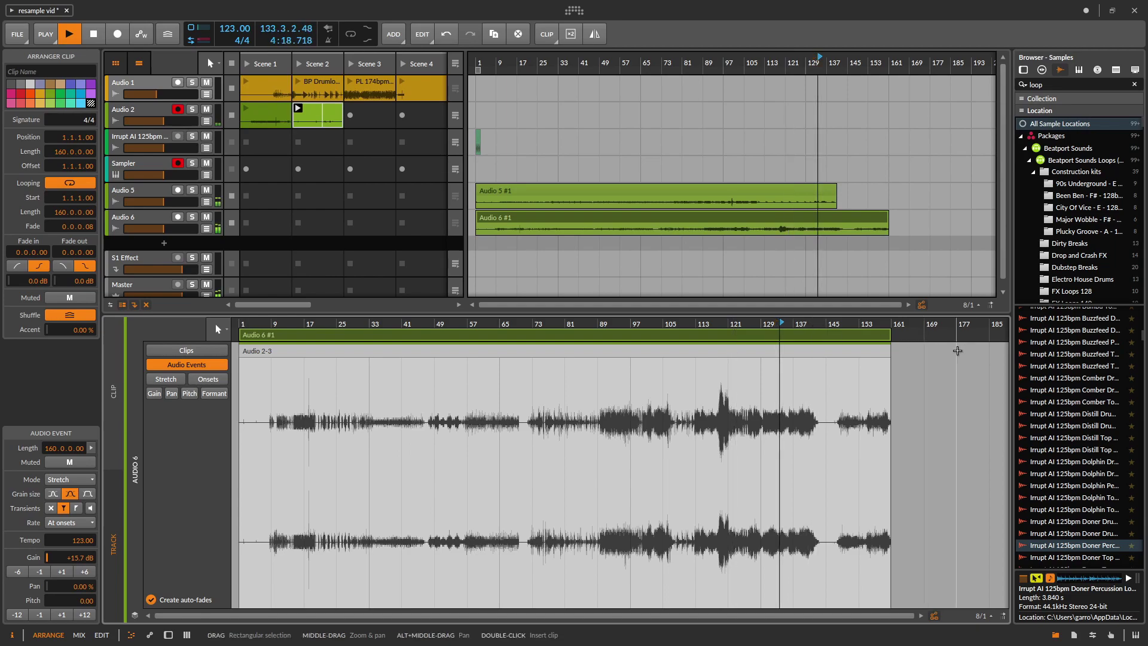
{"action": "left_click", "coordinate": [483, 326]}
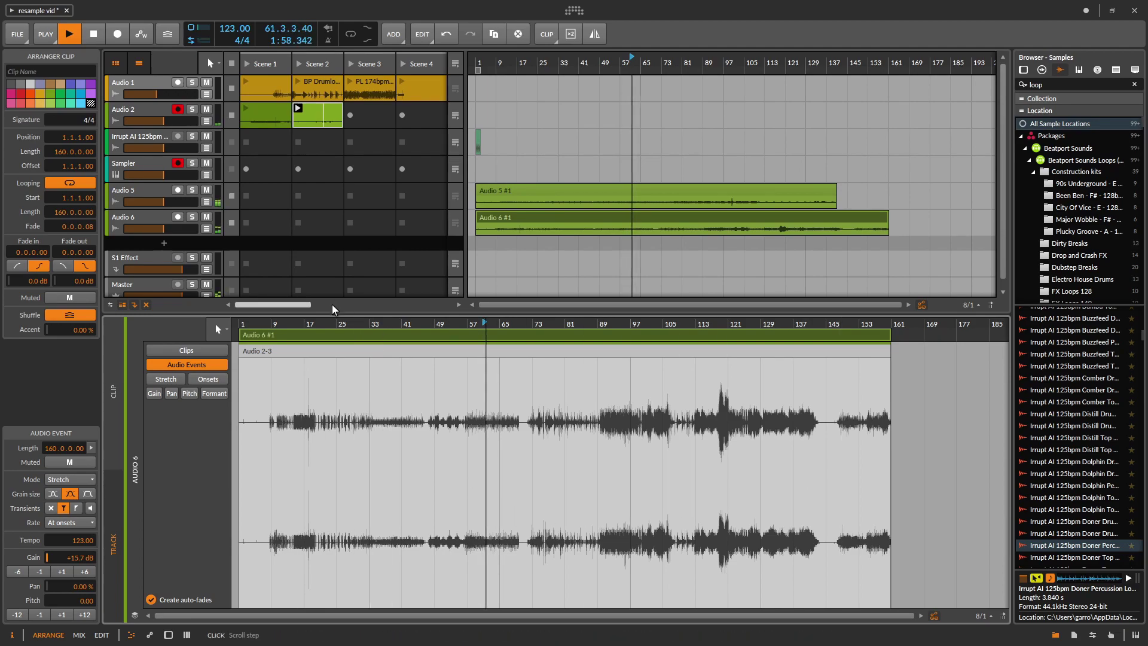
{"action": "left_click", "coordinate": [333, 324]}
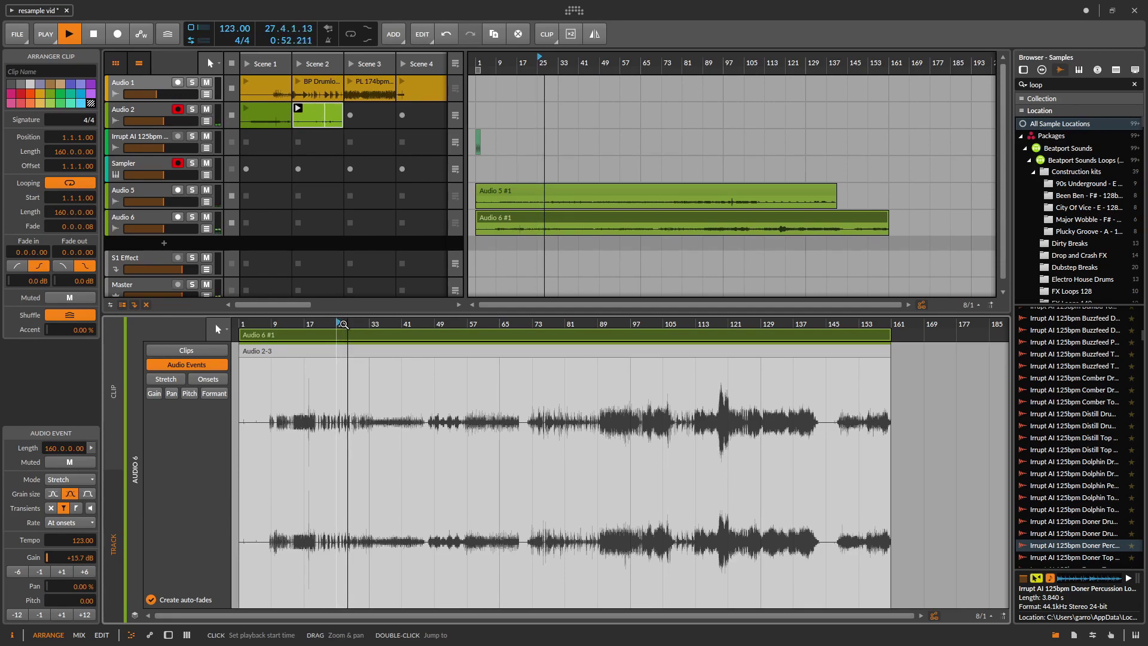
{"action": "key", "text": "space"}
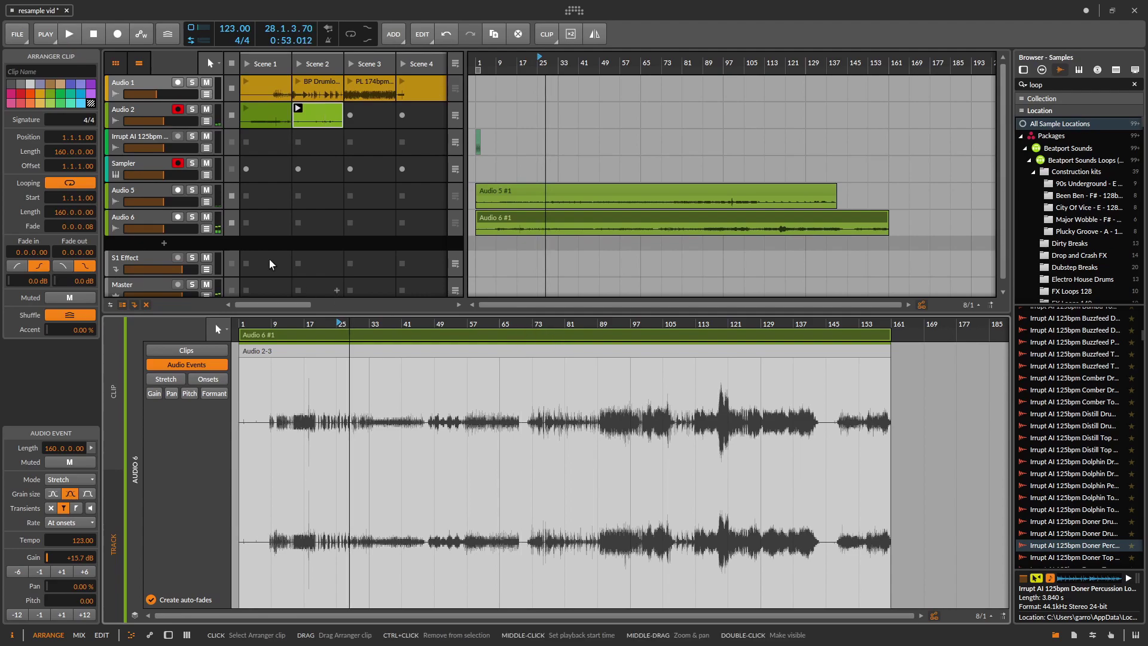
Mute the Audio 5 track and play the arrangement from bar 17 to hear Audio 6
{"action": "left_click", "coordinate": [157, 173]}
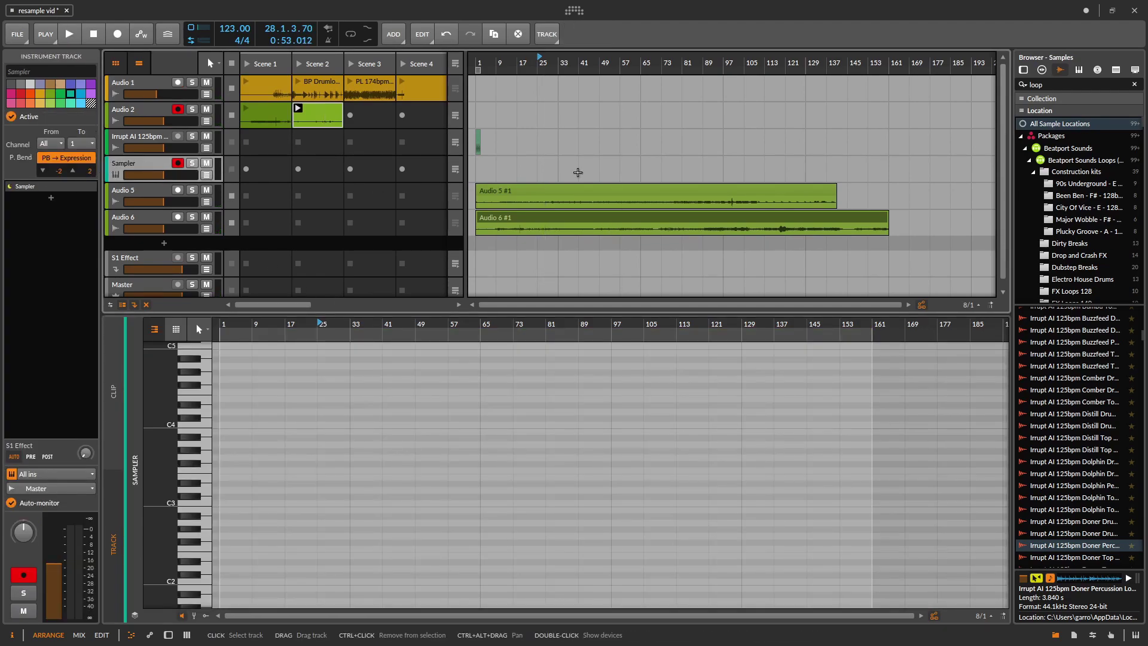
{"action": "left_click", "coordinate": [519, 62]}
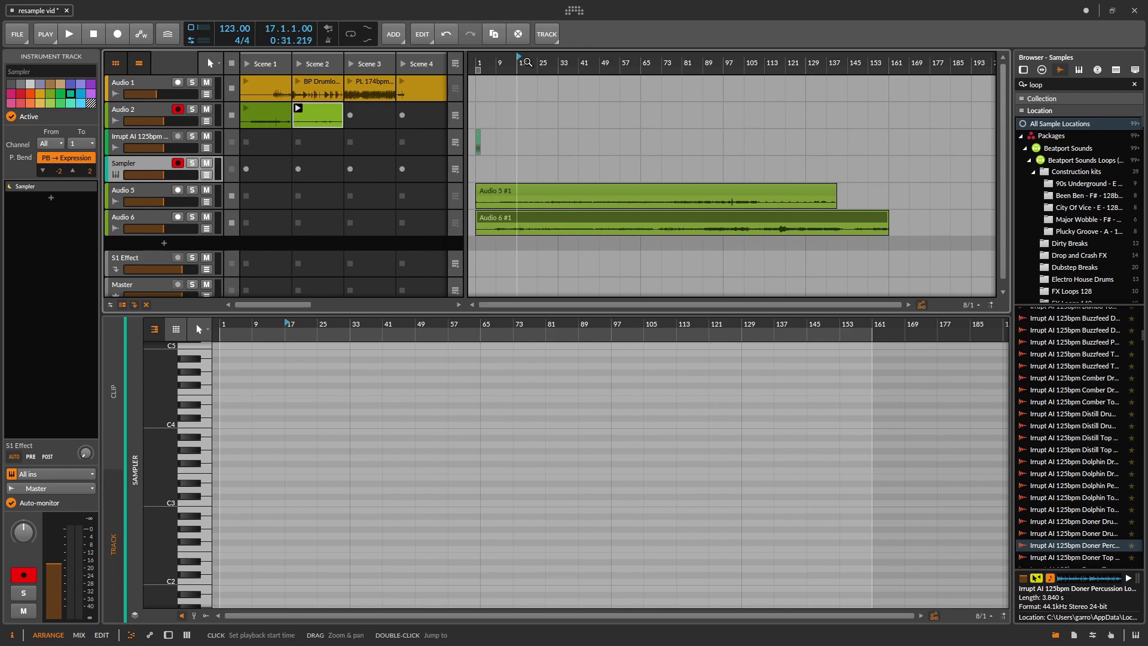
{"action": "left_click", "coordinate": [207, 191]}
{"action": "key", "text": "space"}
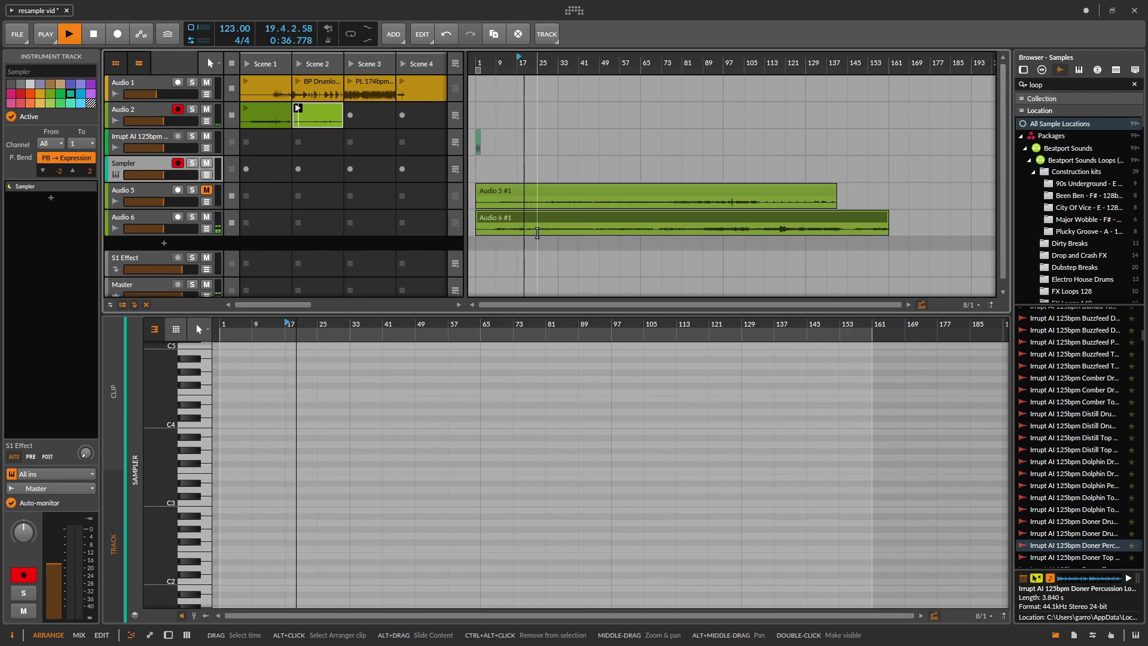
{"action": "left_click", "coordinate": [540, 223]}
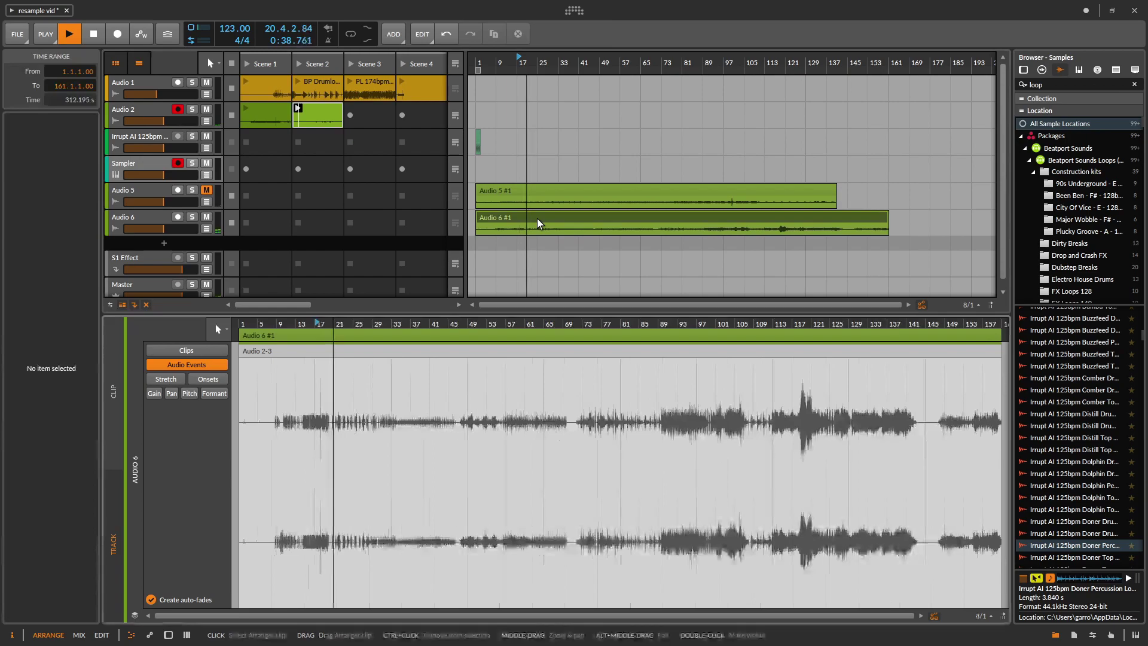
{"action": "key", "text": "space"}
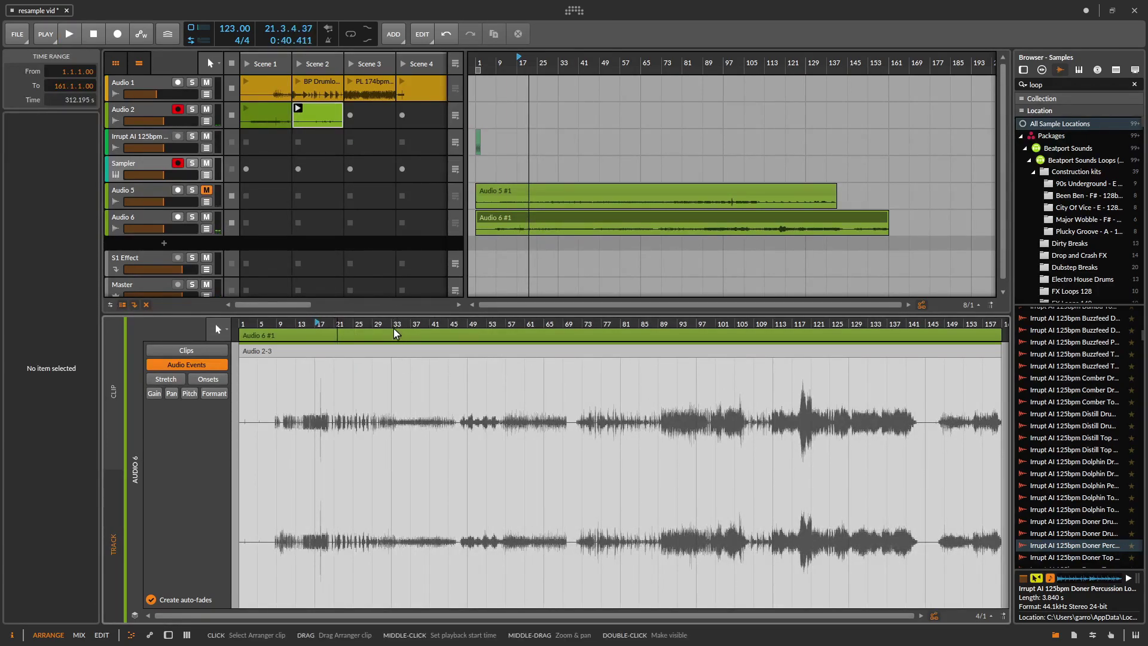
Play Audio 6 from bar 33, select bars 33 to 41 of its clip, and load that range into the Sampler
{"action": "left_click", "coordinate": [395, 324]}
{"action": "key", "text": "space"}
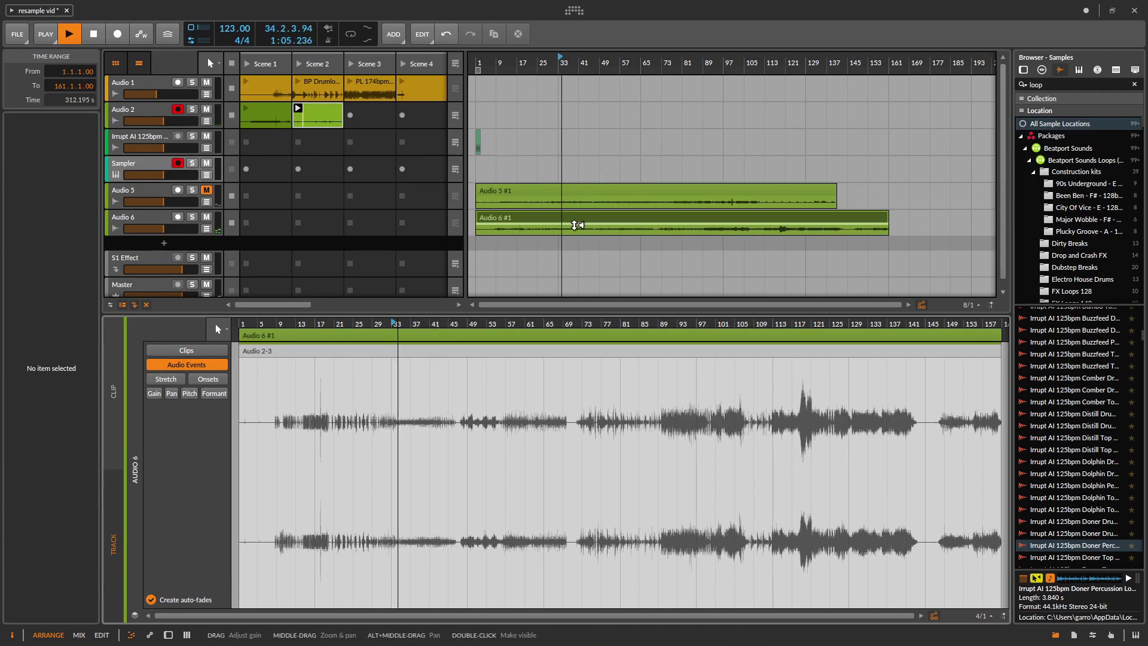
{"action": "left_click", "coordinate": [573, 230]}
{"action": "left_click_drag", "start_coordinate": [573, 230], "coordinate": [569, 223]}
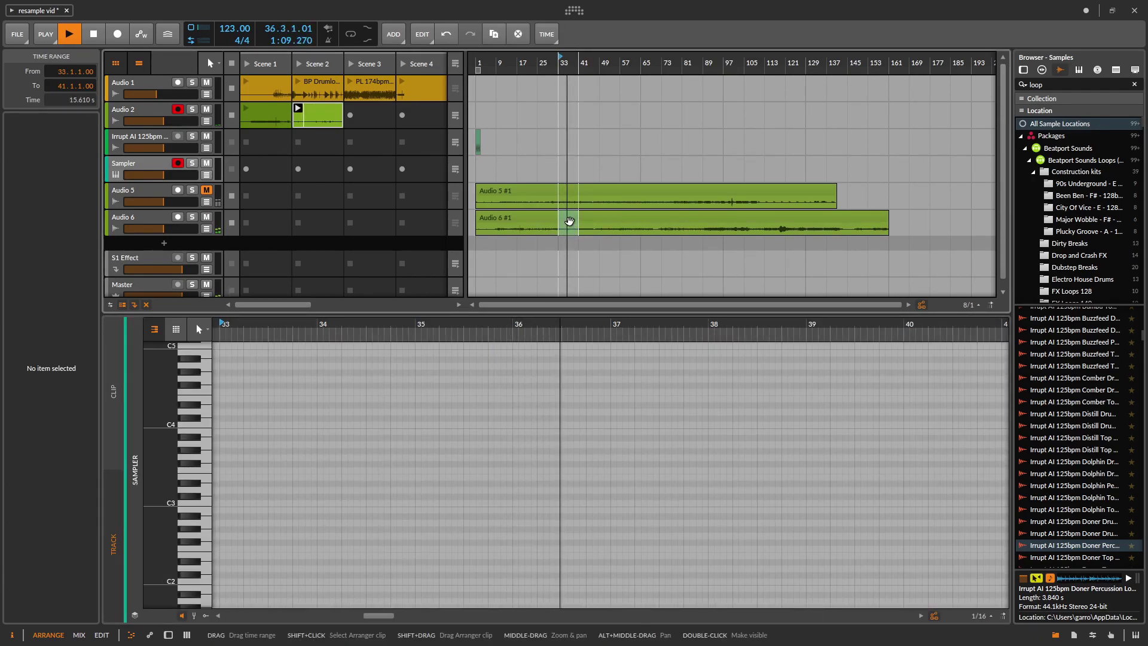
{"action": "left_click_drag", "start_coordinate": [570, 222], "coordinate": [345, 525]}
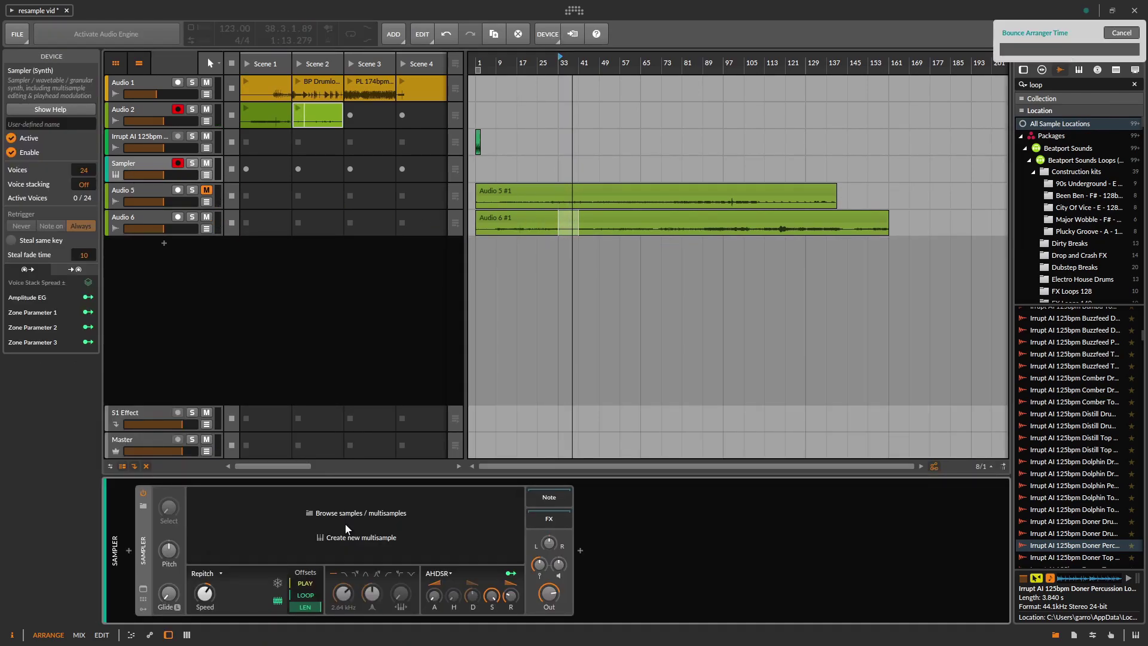
Mute the Audio 6 track and switch the Sampler's play mode to Textures
{"action": "left_click", "coordinate": [133, 161]}
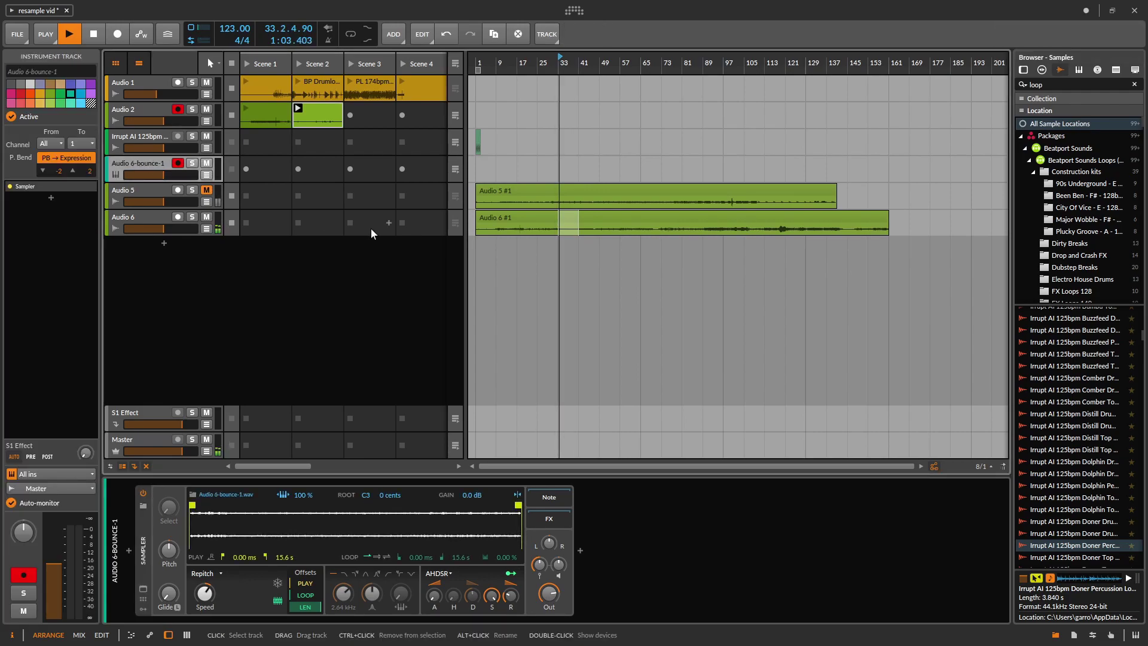
{"action": "left_click", "coordinate": [206, 216]}
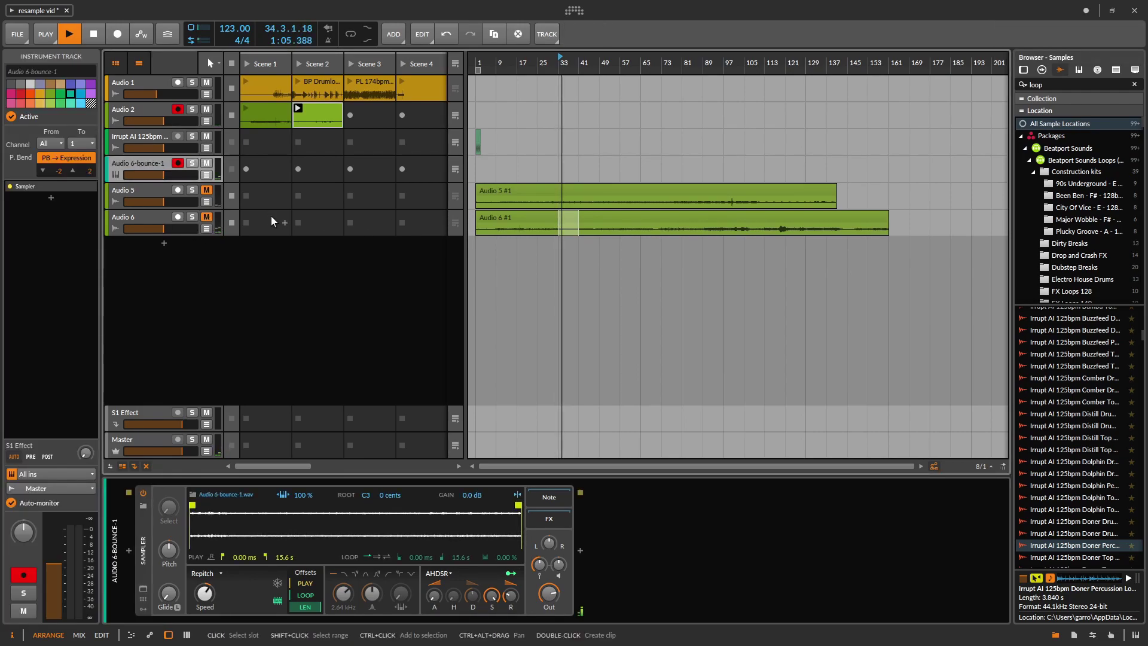
{"action": "left_click_drag", "start_coordinate": [208, 602], "coordinate": [209, 571]}
{"action": "left_click", "coordinate": [208, 574]}
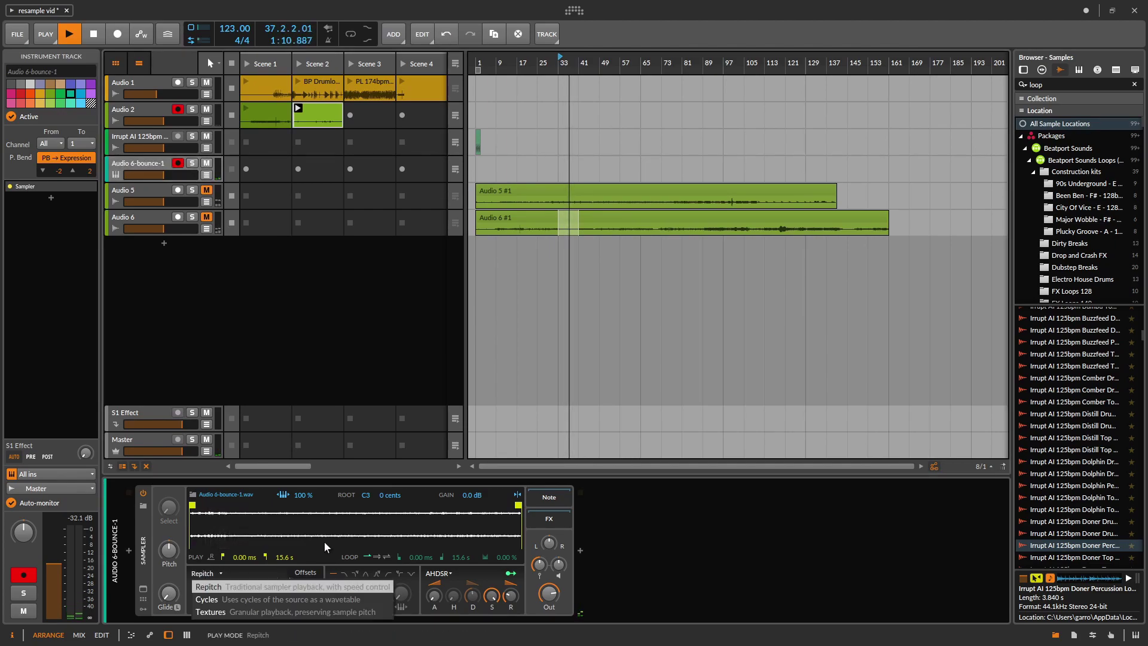
{"action": "left_click", "coordinate": [260, 608]}
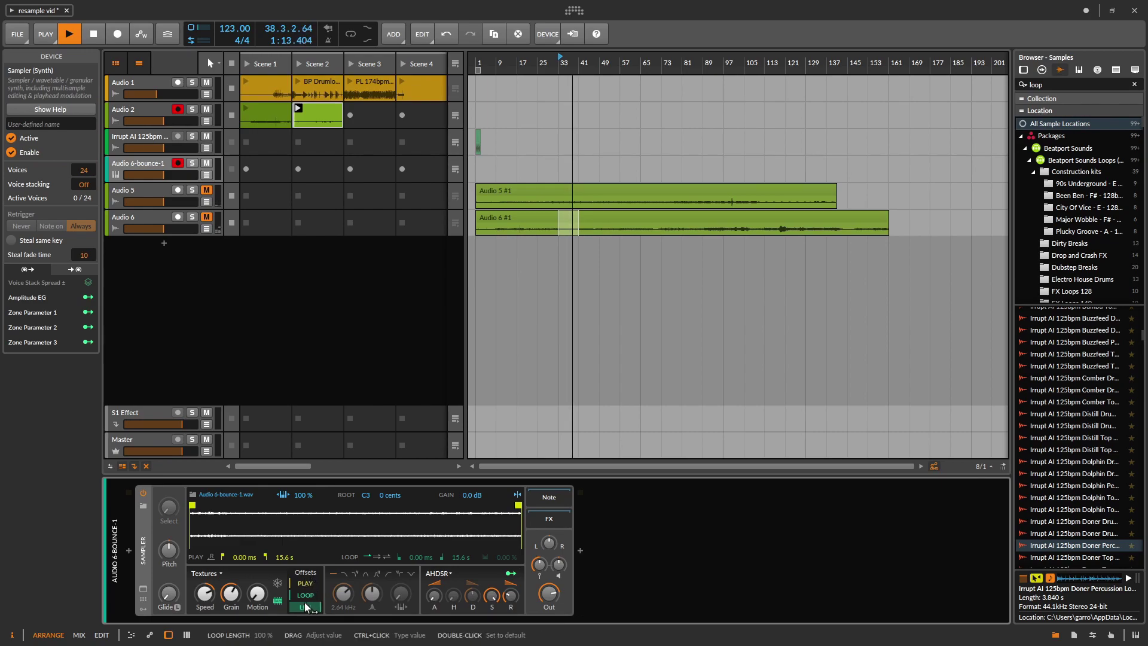
Freeze the Sampler's playback and set its play position to 14.0 %
{"action": "left_click_drag", "start_coordinate": [305, 586], "coordinate": [305, 575]}
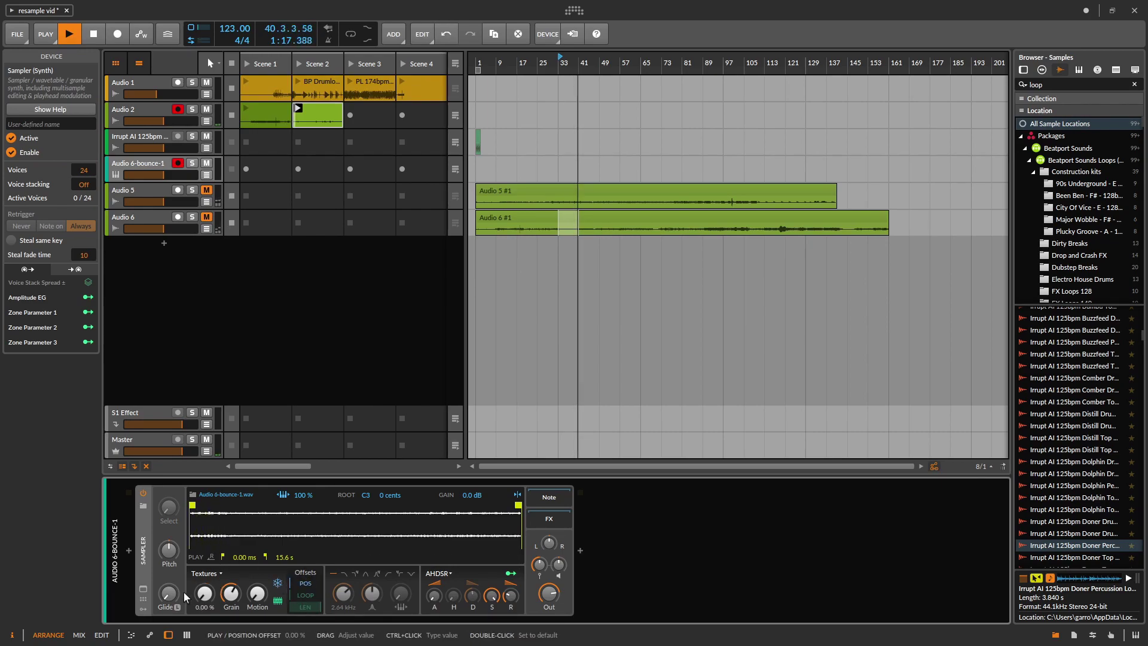
{"action": "mouse_move", "coordinate": [205, 593]}
{"action": "left_mouse_down"}
{"action": "mouse_move", "coordinate": [205, 574]}
{"action": "mouse_move", "coordinate": [231, 615]}
{"action": "mouse_move", "coordinate": [205, 557]}
{"action": "mouse_move", "coordinate": [204, 592]}
{"action": "left_mouse_up"}
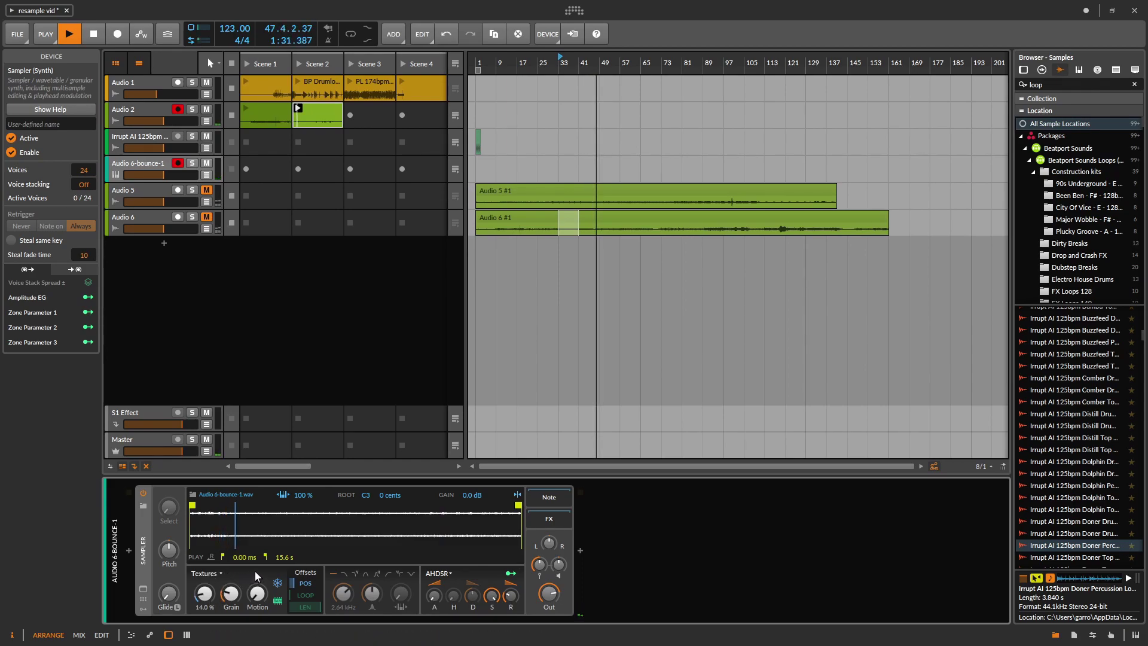